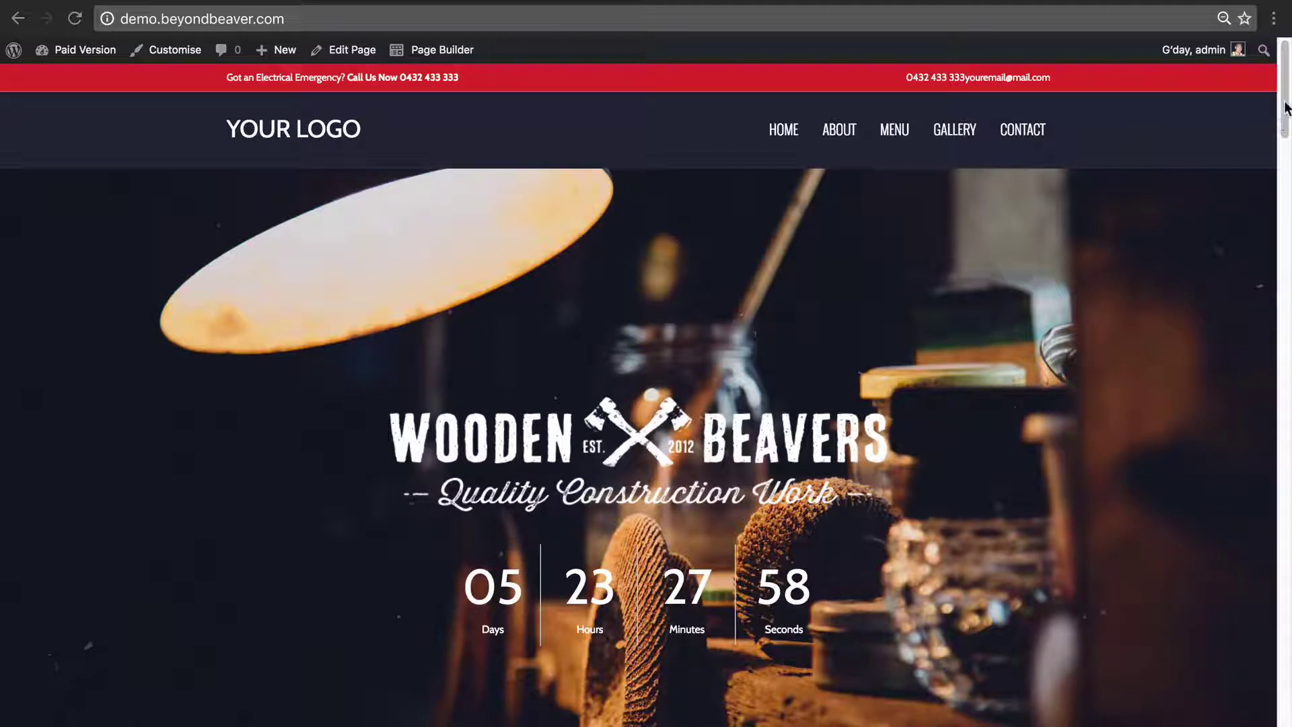
Activate the Agency Pro theme for the site and reload the home page to see it
click(1286, 148)
drag(1285, 148, 1283, 76)
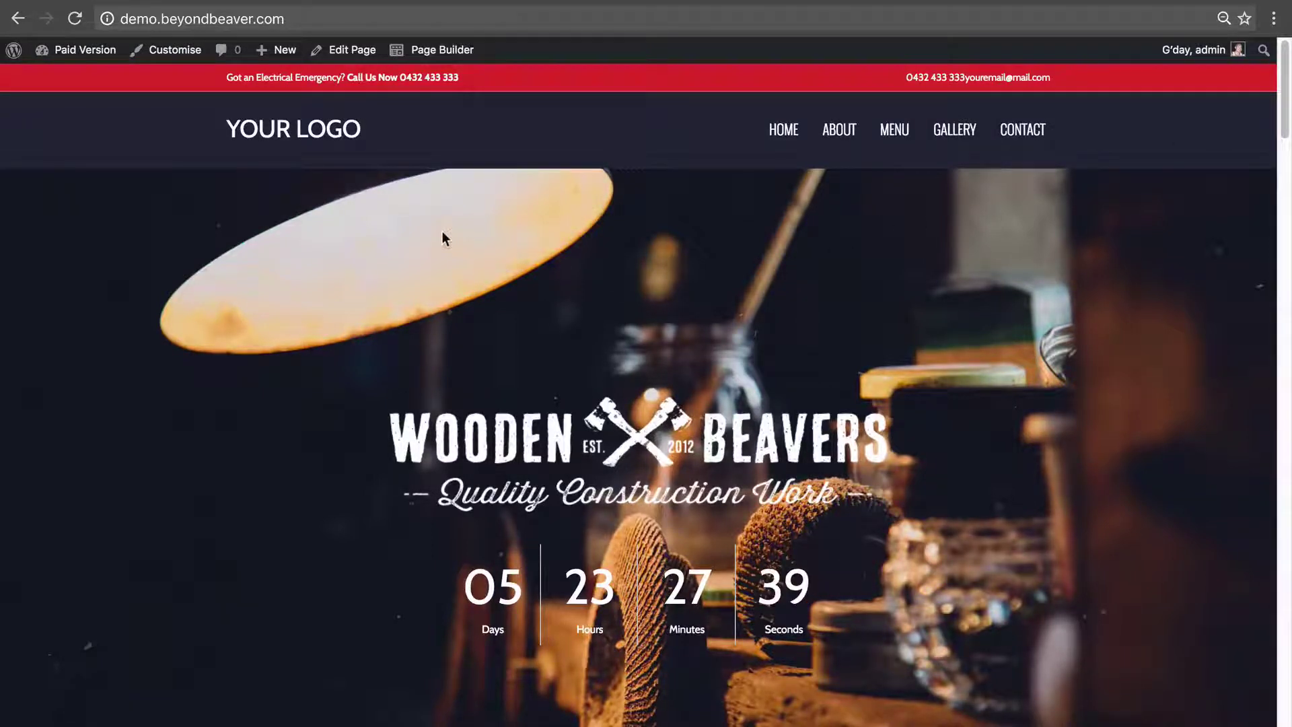
mouse_move(83, 50)
click(60, 101)
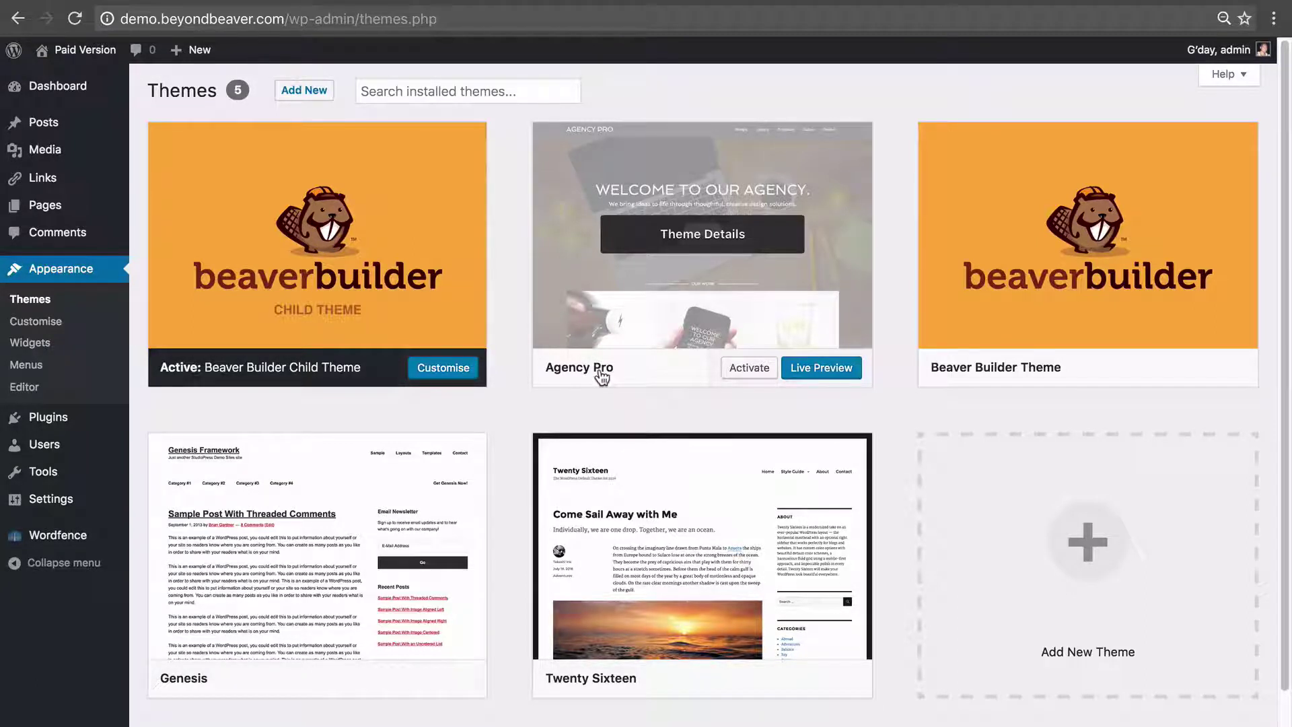
click(741, 369)
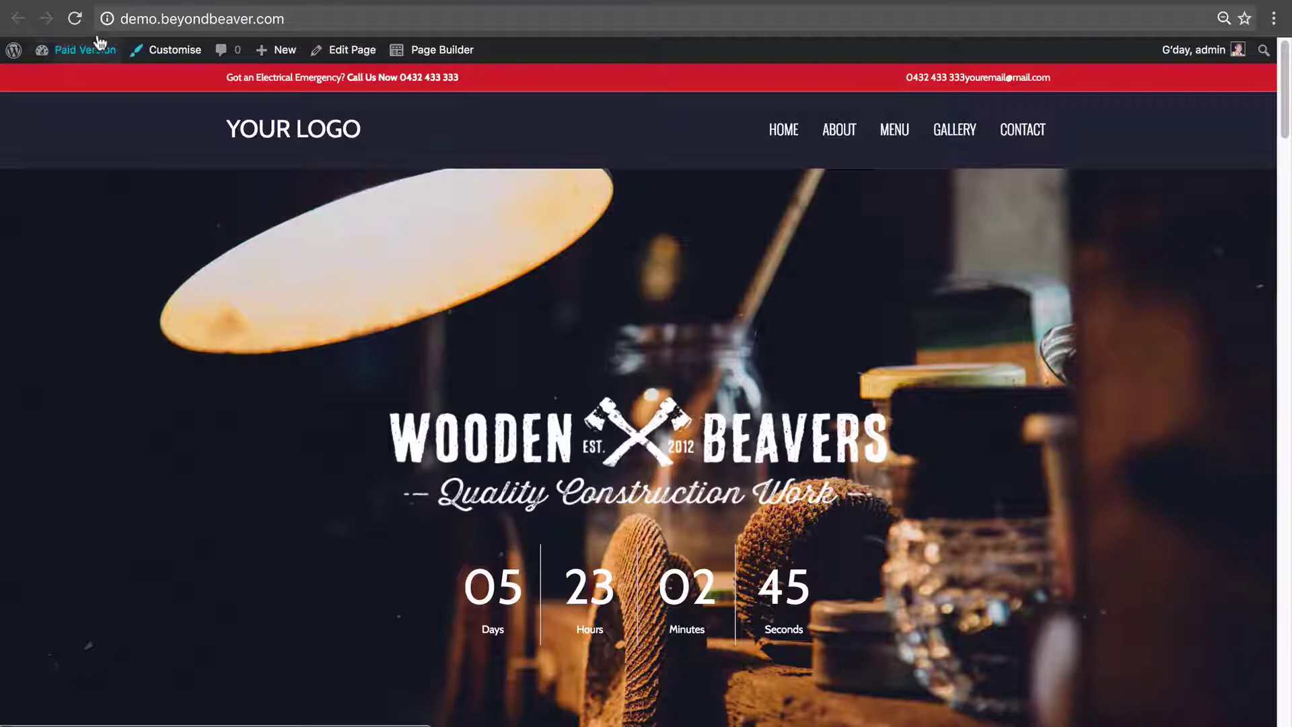
click(77, 20)
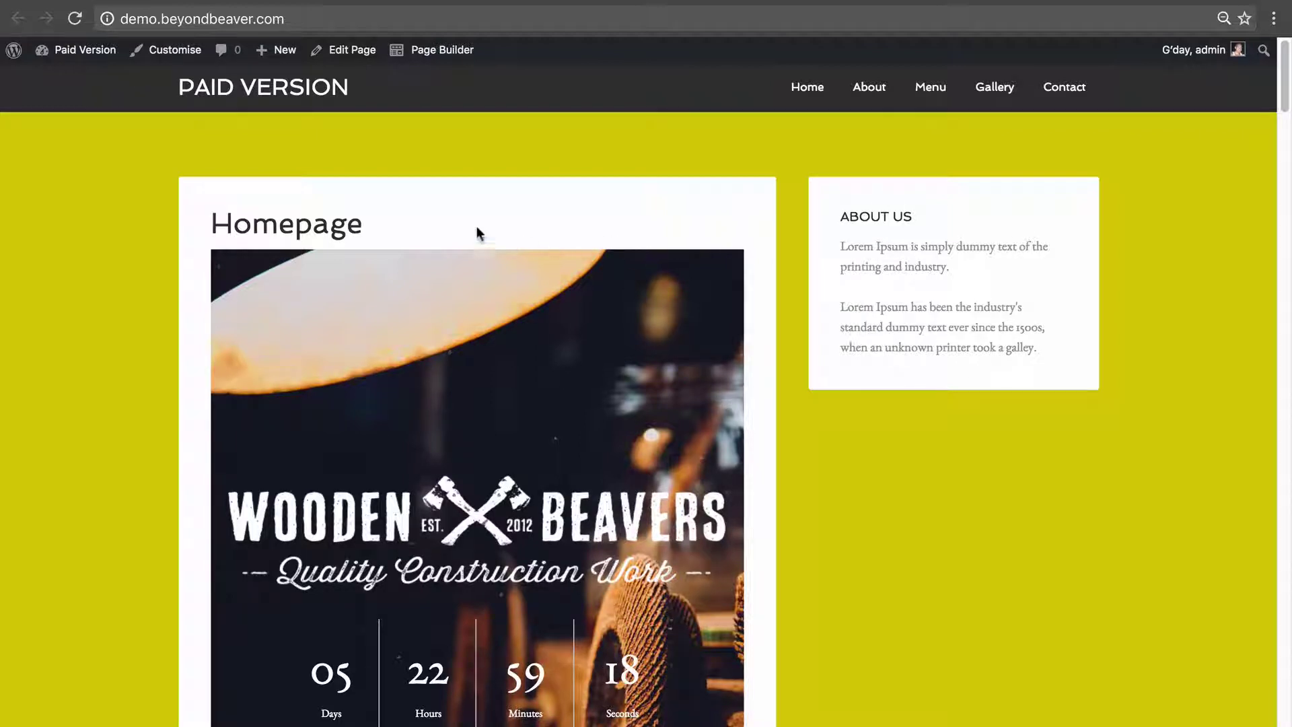
Give the Homepage the full-width content layout without sidebars, update the page and view it
click(333, 52)
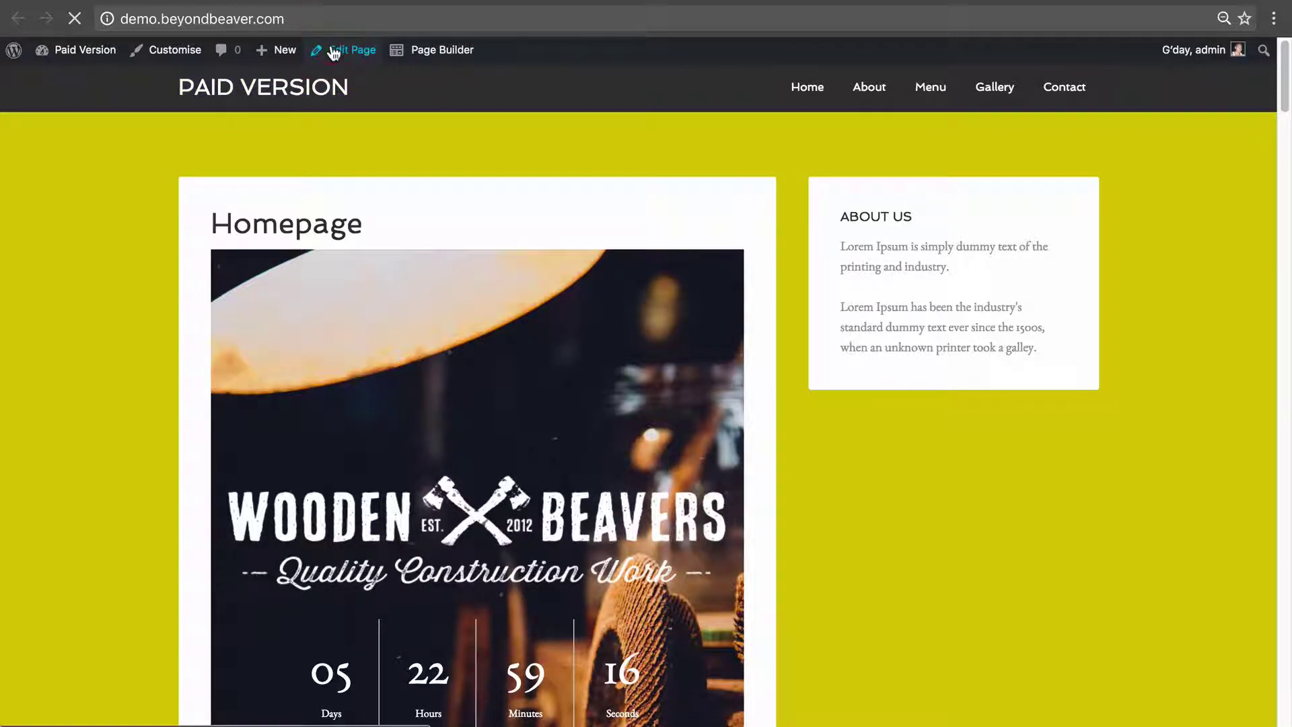
scroll(556, 372, down, 8)
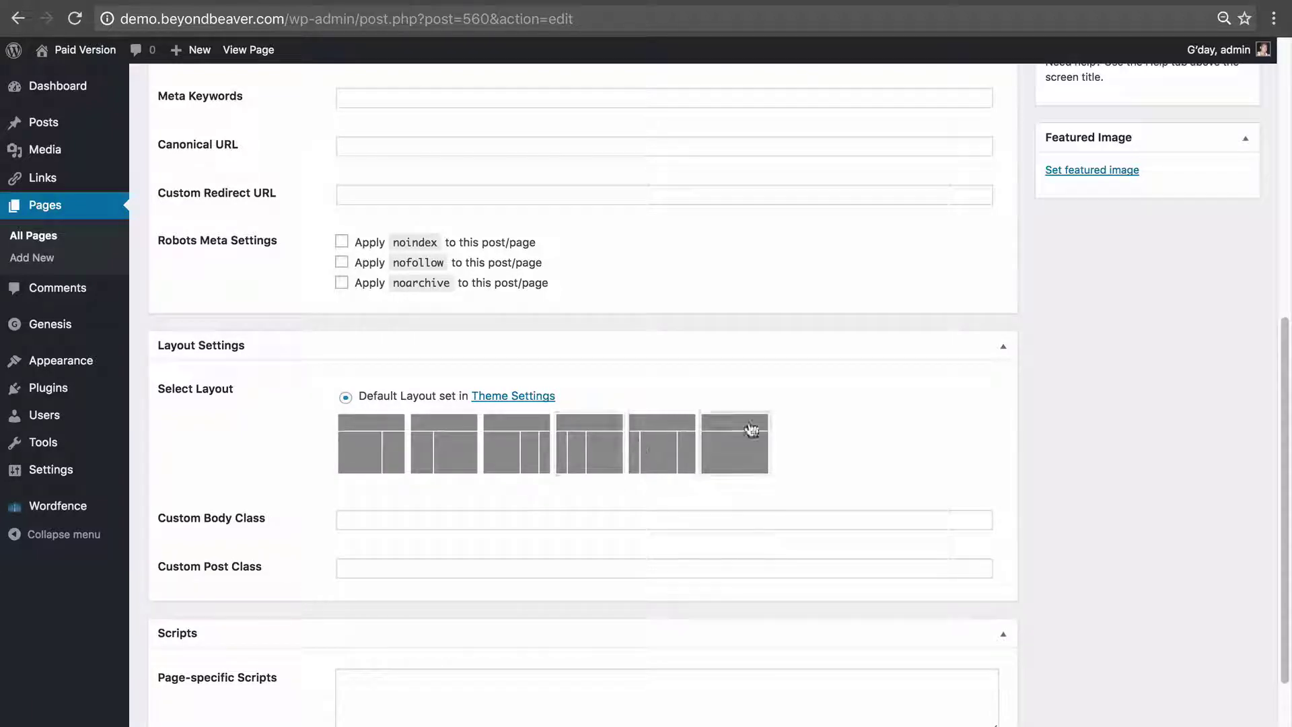
click(741, 444)
scroll(911, 513, up, 8)
click(1211, 325)
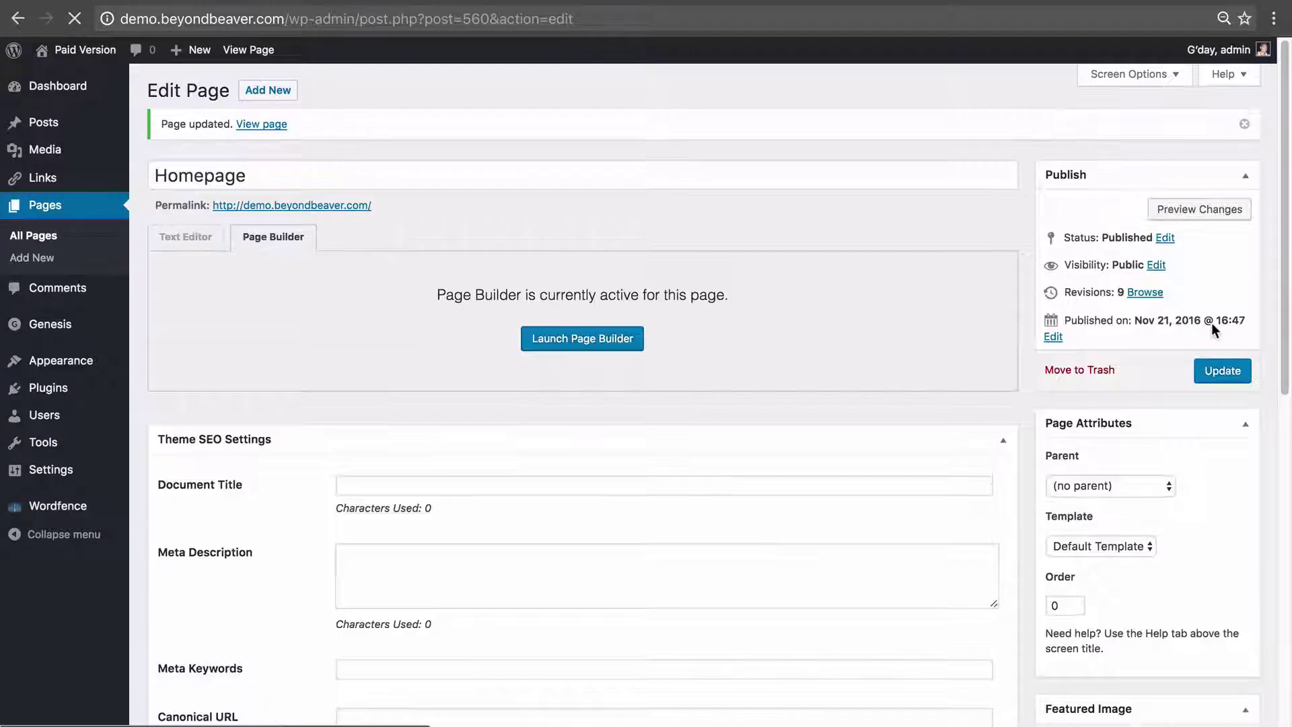
click(339, 160)
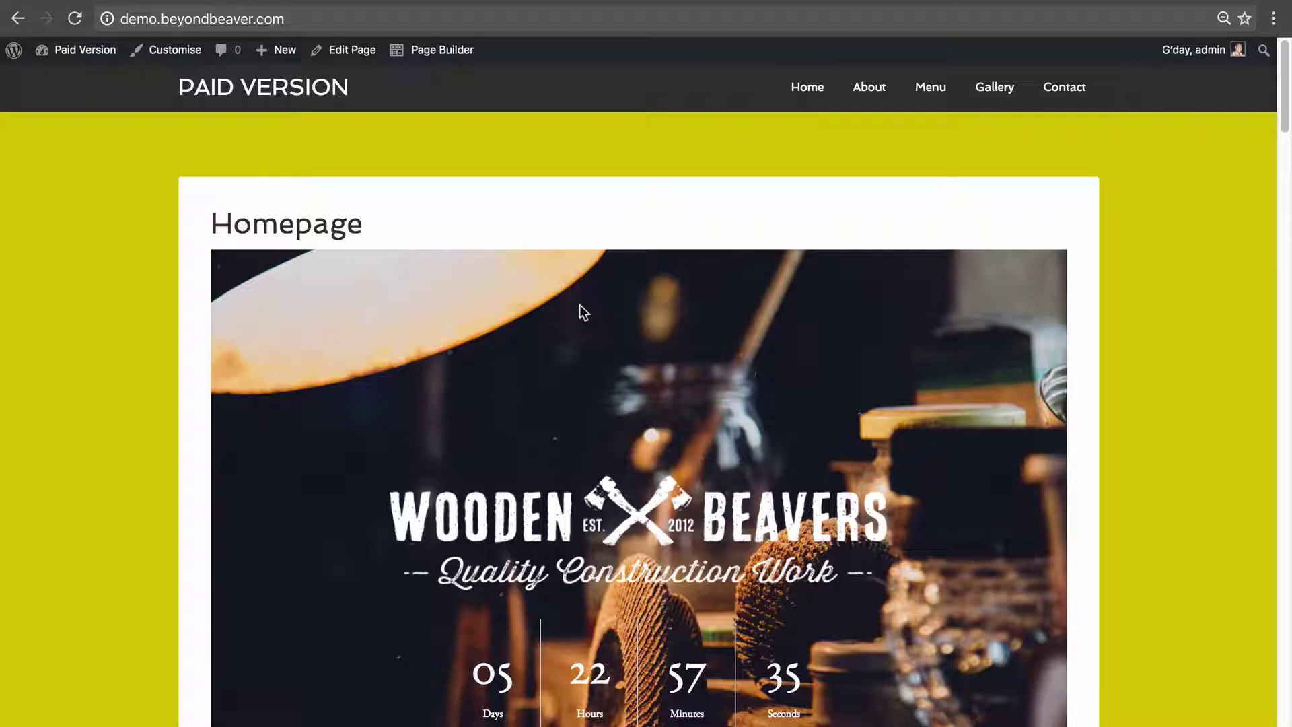
Find the Genesis Dambuster plugin by searching for "genesis dambuster", then install and activate it
mouse_move(79, 55)
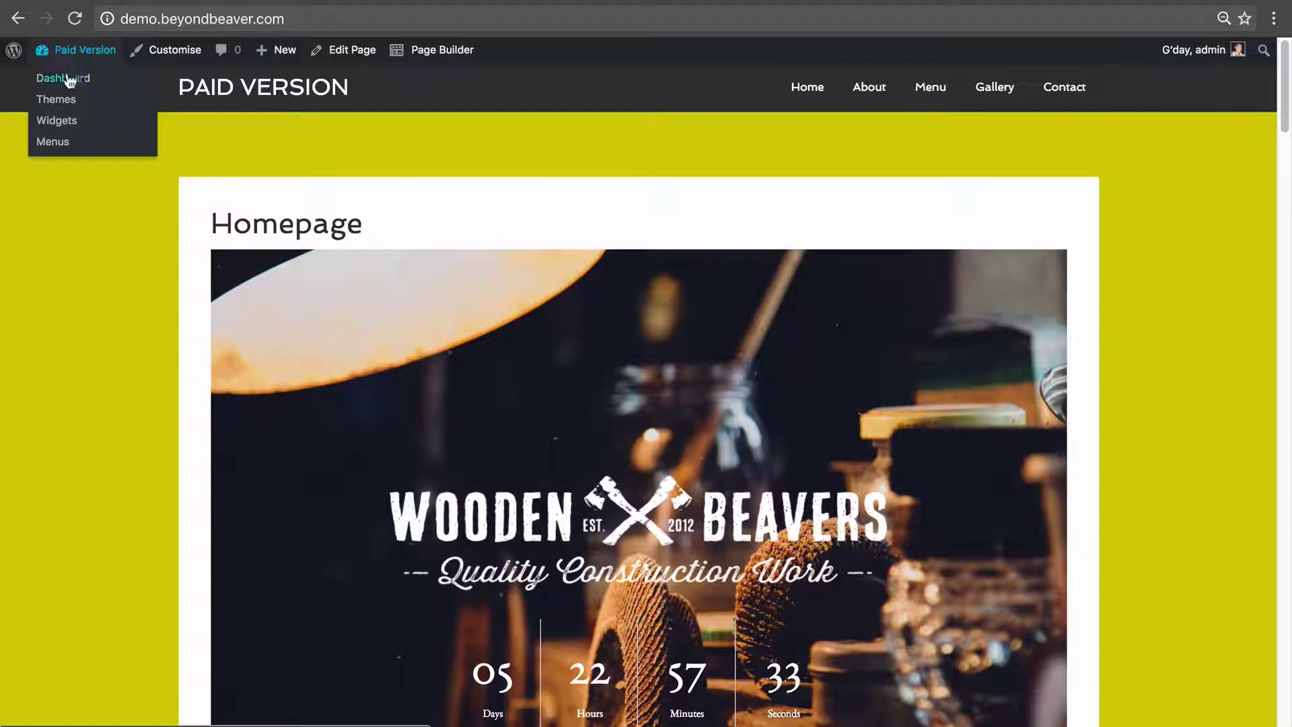
click(63, 81)
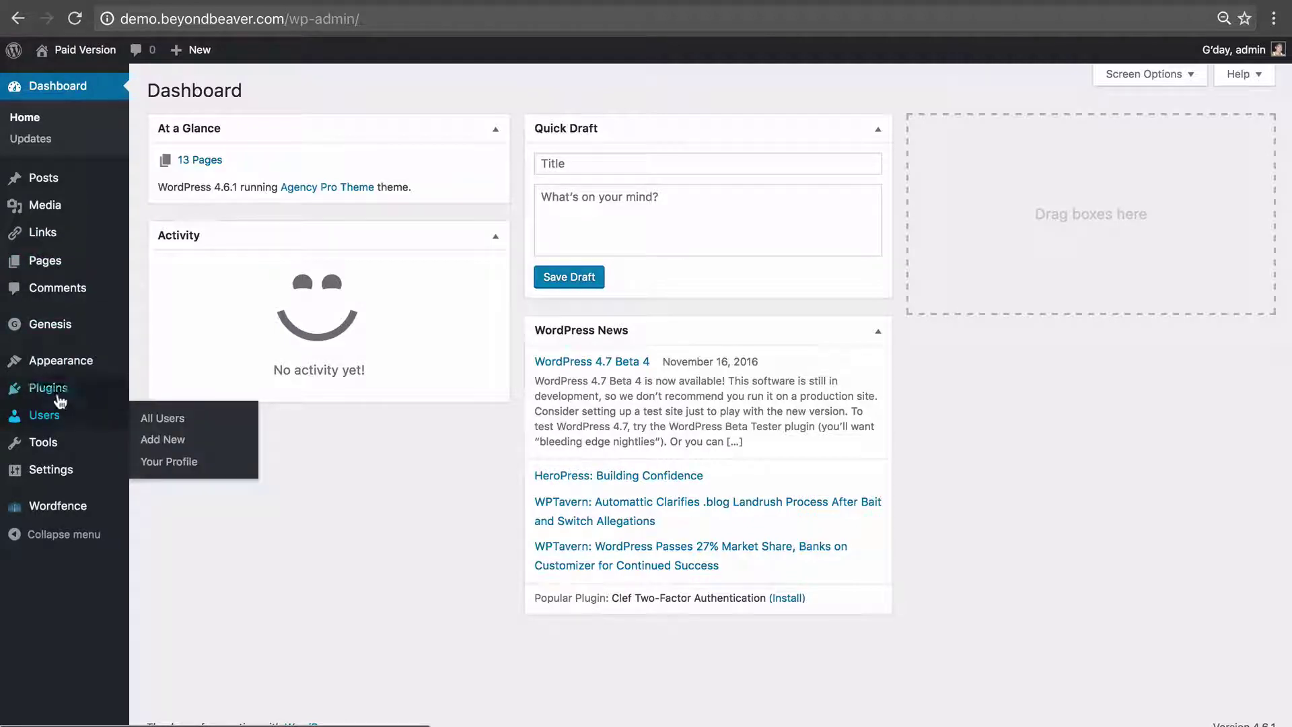
mouse_move(60, 393)
click(169, 415)
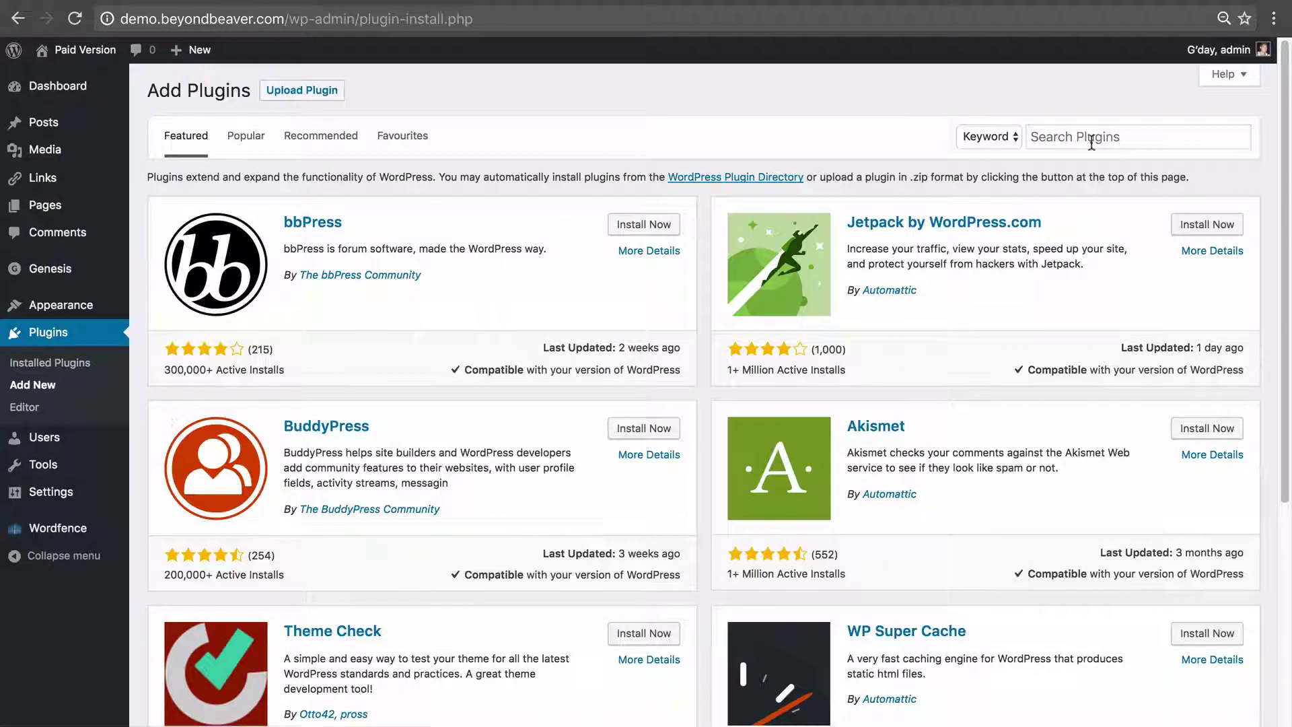
click(1091, 141)
text(genesis dam)
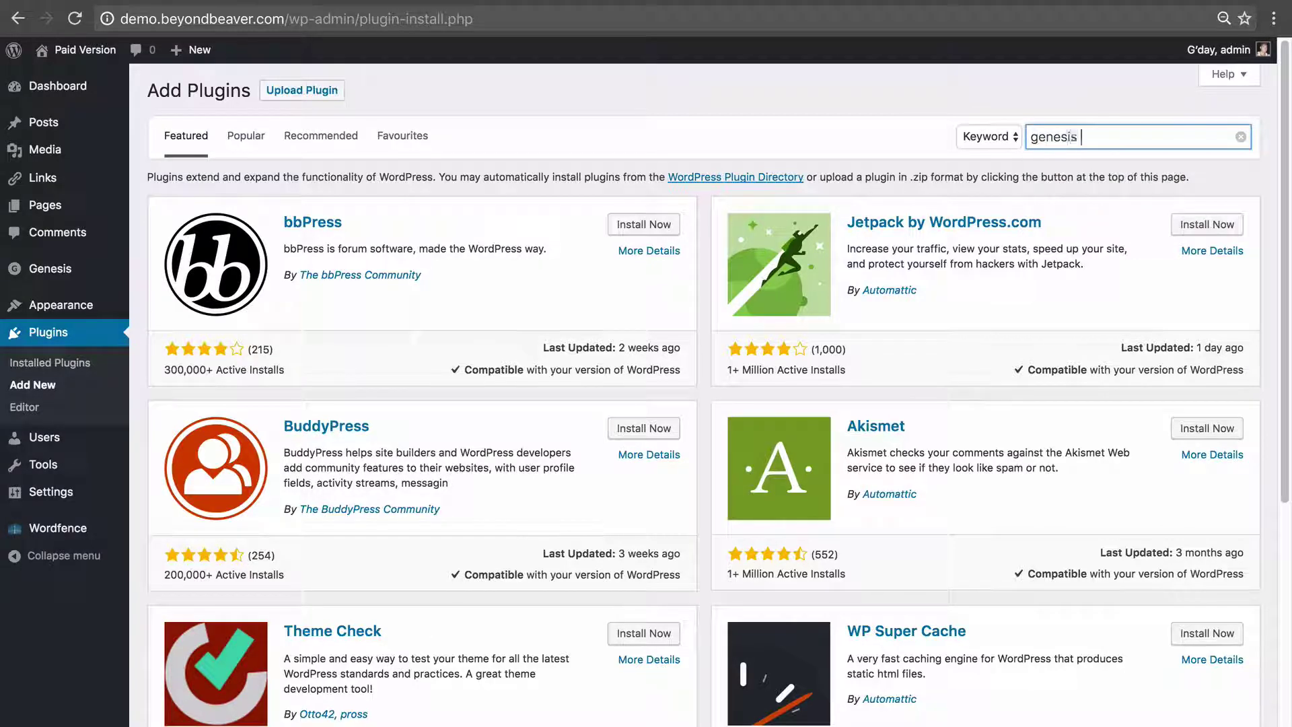
text(buster)
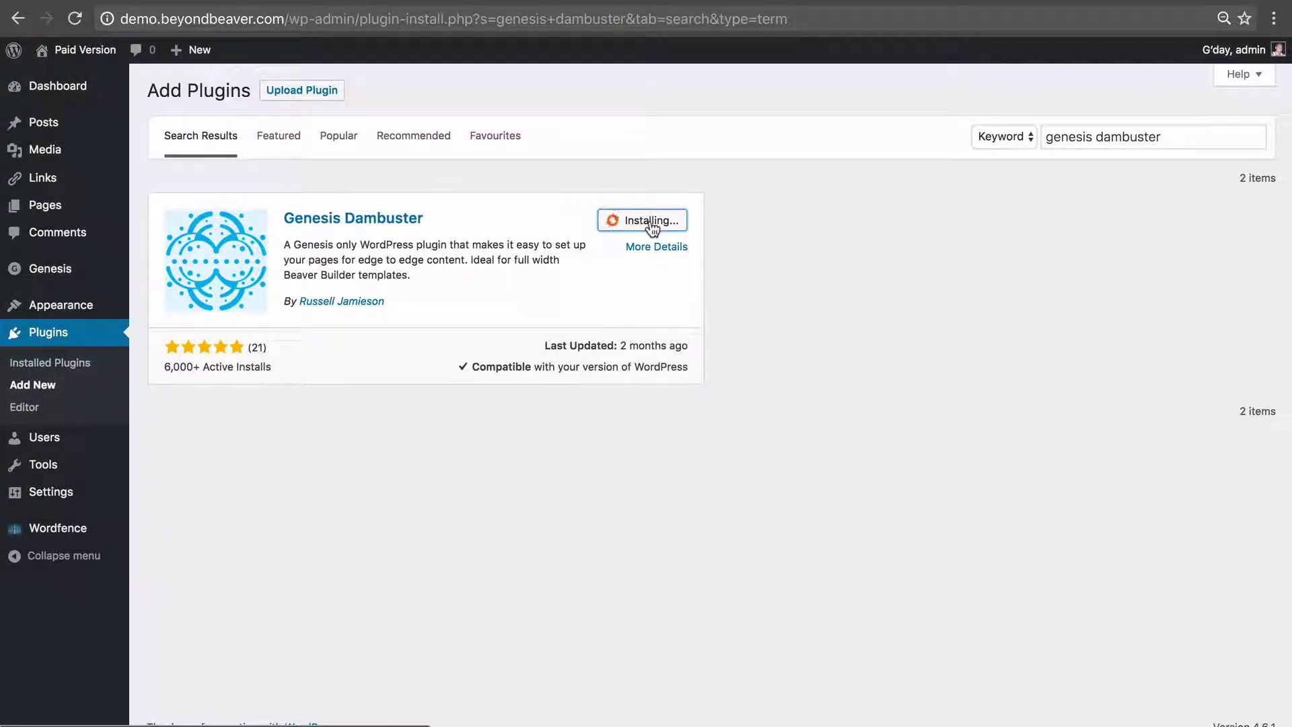
click(649, 220)
click(644, 222)
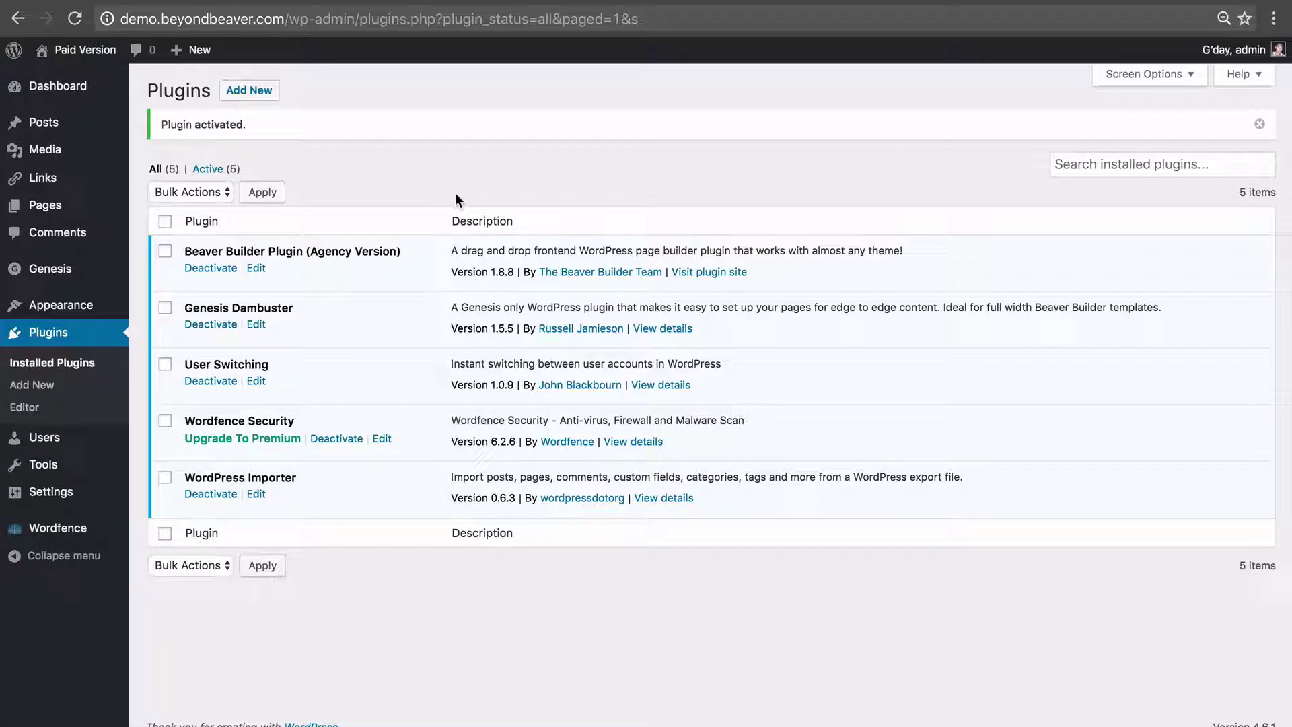
Enable the Genesis Dambuster tweaks on the Homepage, update it and look over the live page
click(86, 60)
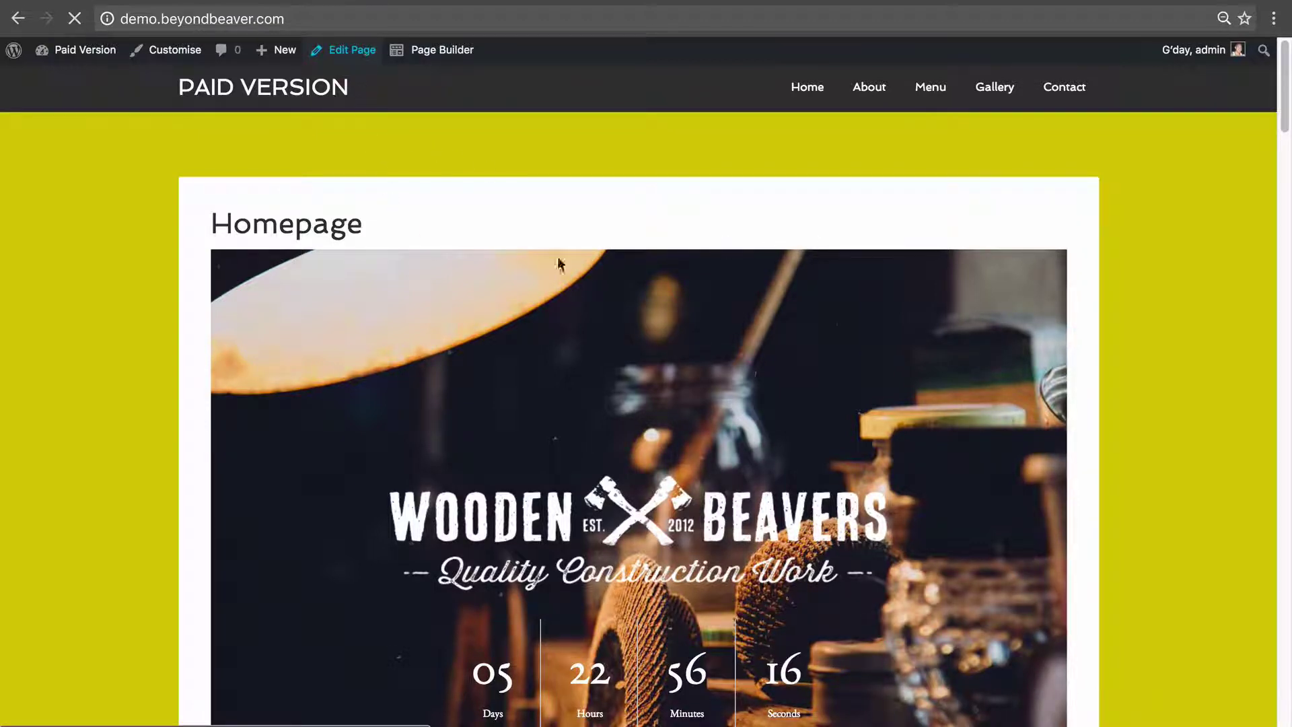
scroll(735, 313, down, 15)
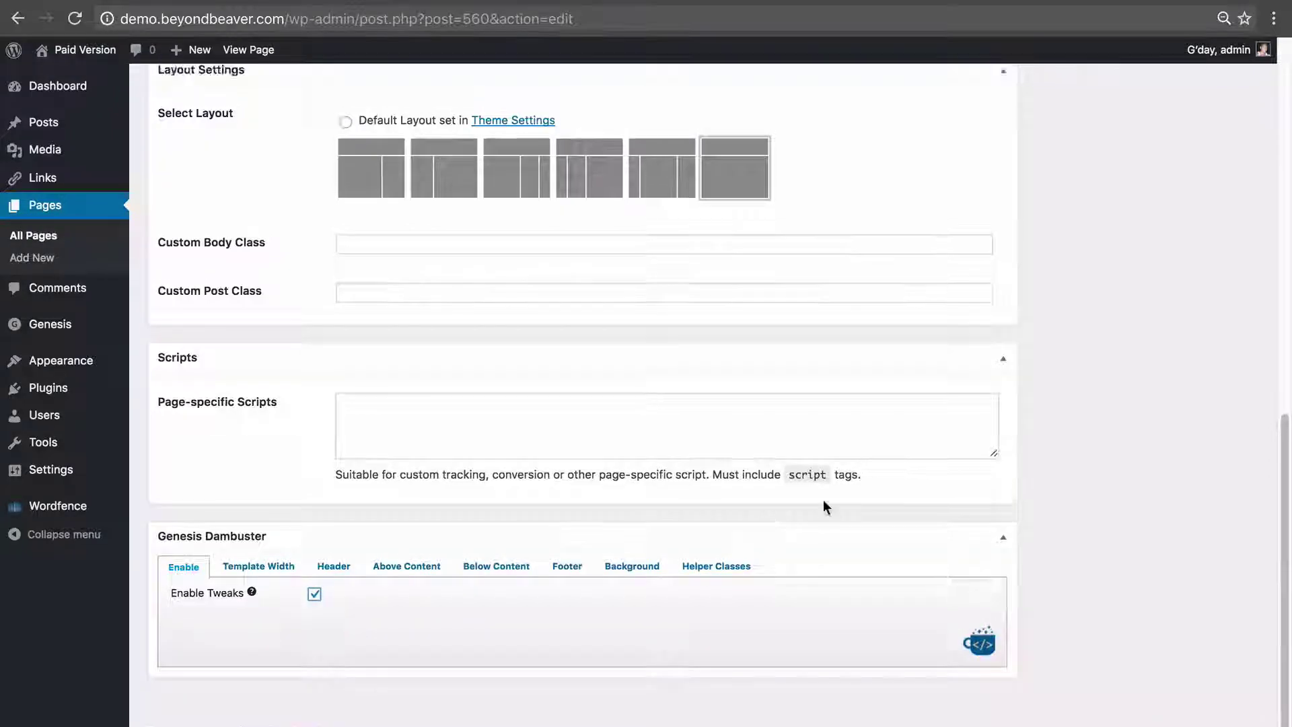
scroll(975, 444, up, 15)
click(1237, 329)
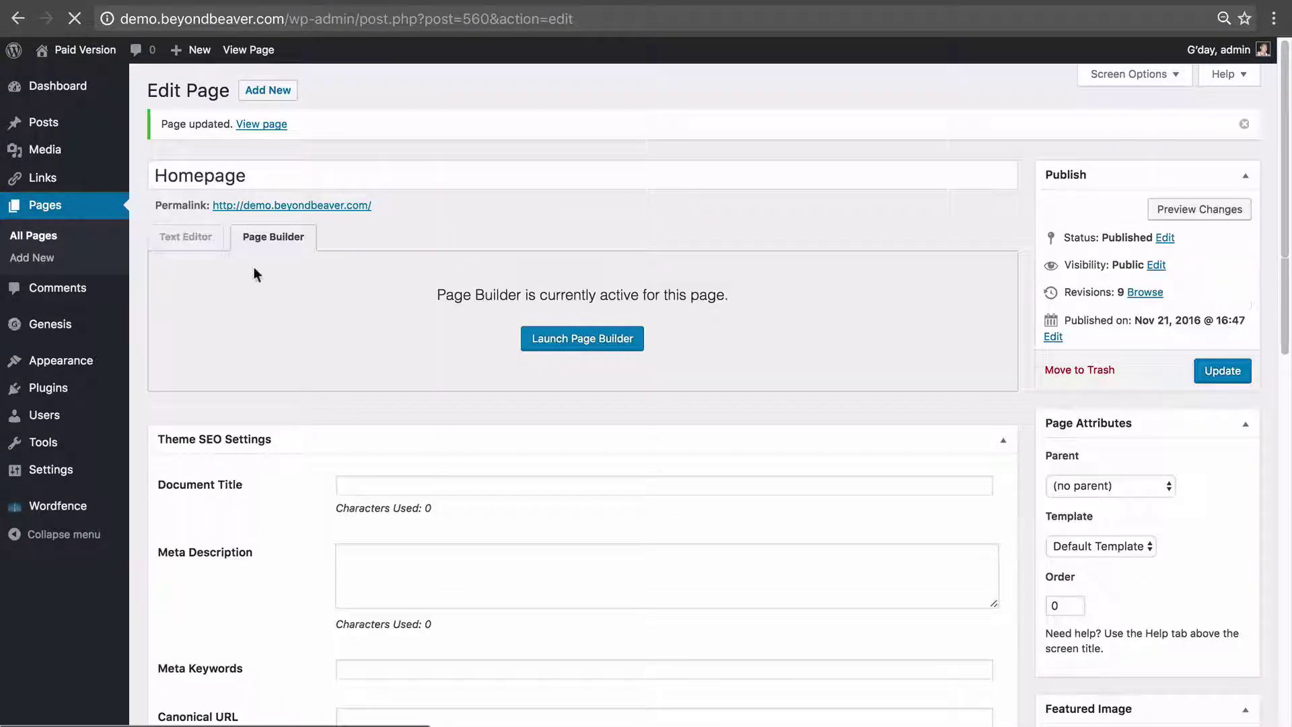
click(272, 207)
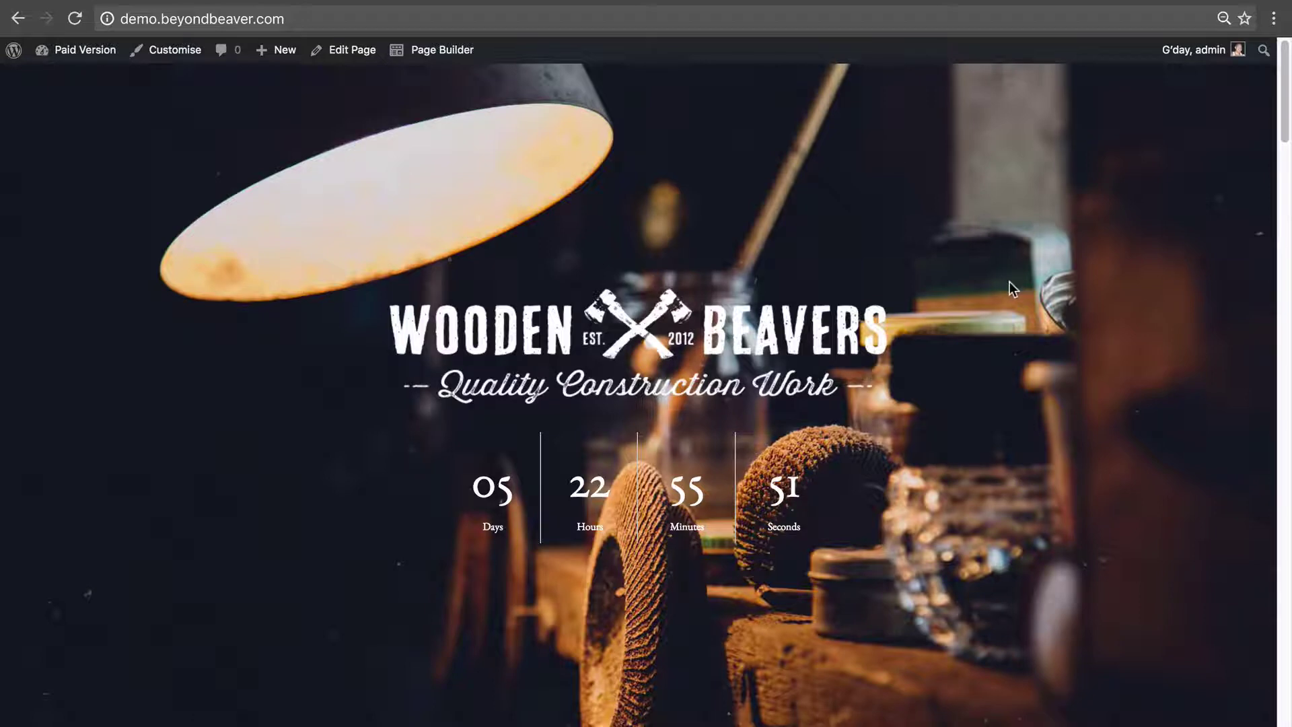
scroll(1286, 99, down, 3)
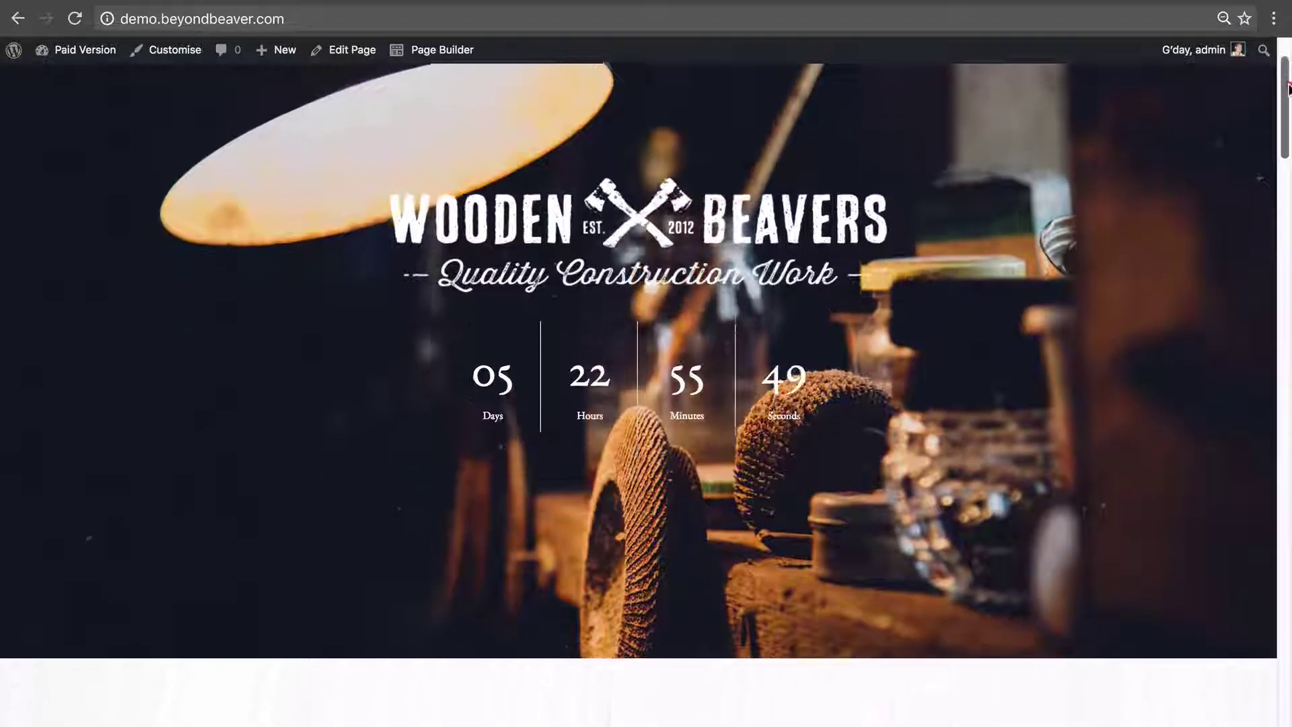
drag(1287, 94, 1289, 64)
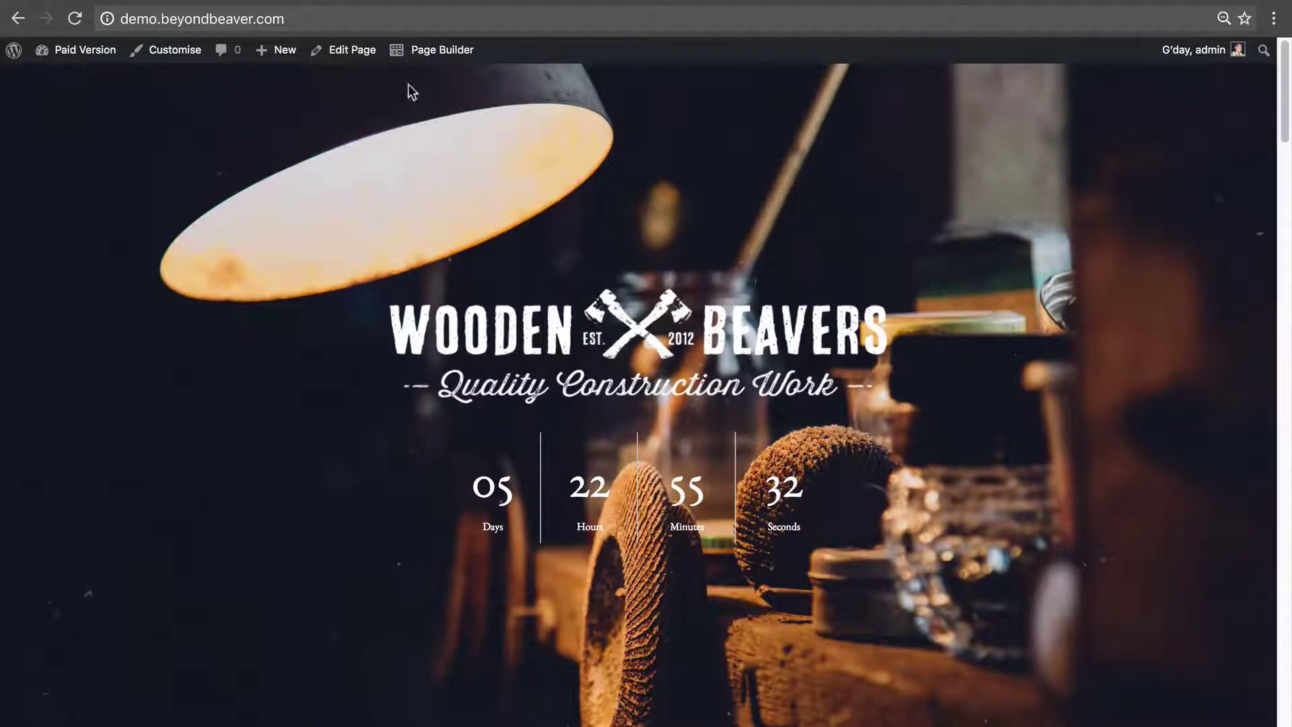
Open the home page in Page Builder and add a one-column row between the hero and Quality Construction Work sections
click(418, 60)
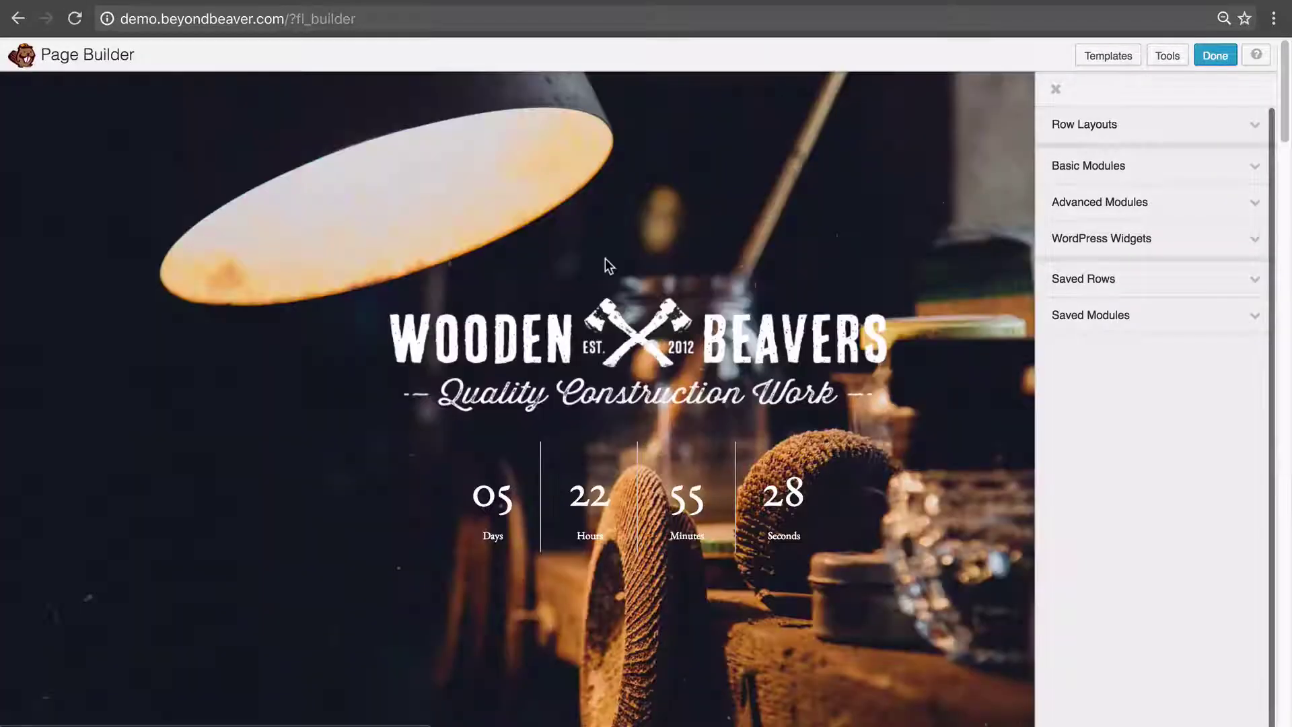
scroll(608, 261, down, 7)
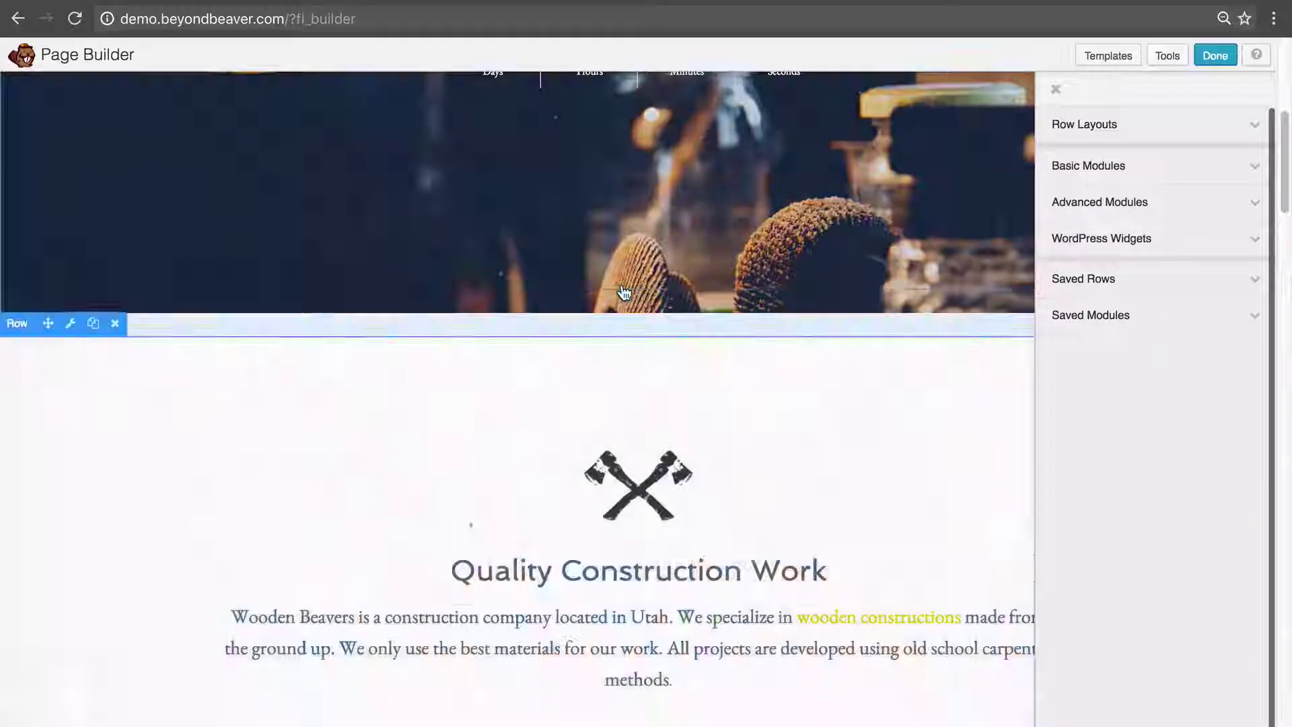
click(1122, 123)
drag(1094, 162, 707, 325)
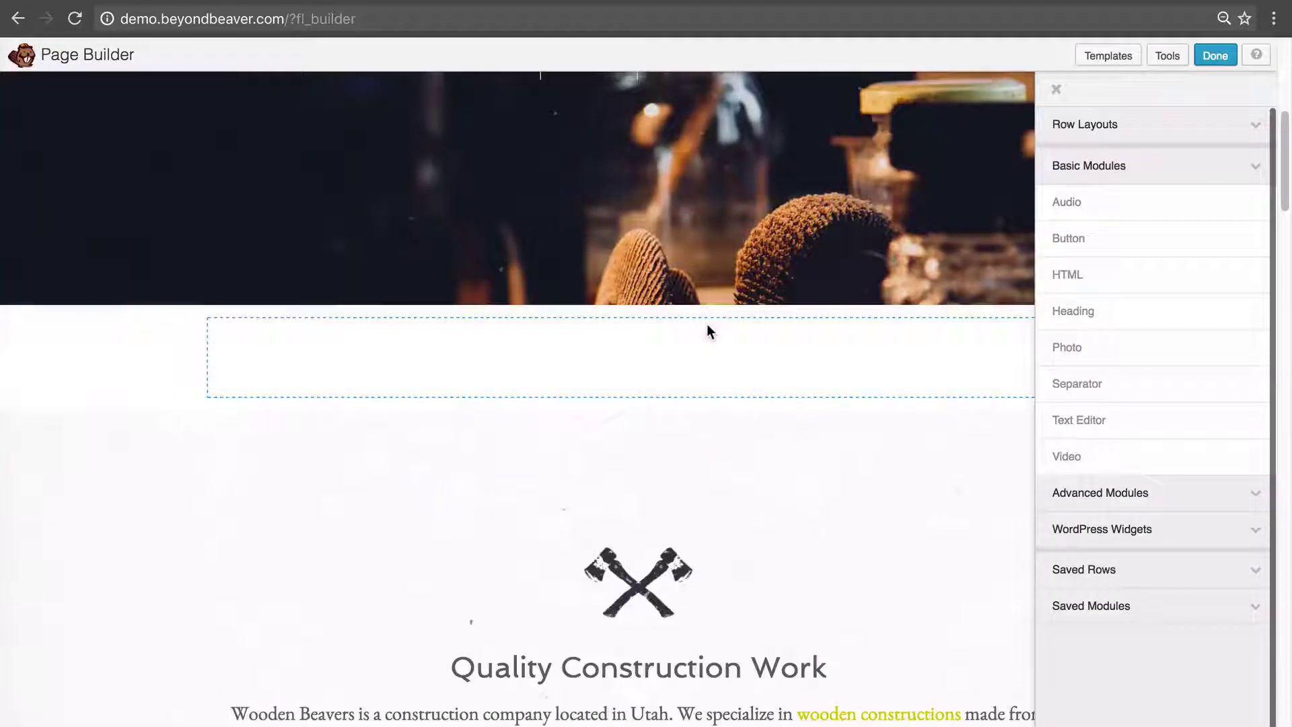
Give the new empty row a solid grey background colour and publish the page changes
click(68, 293)
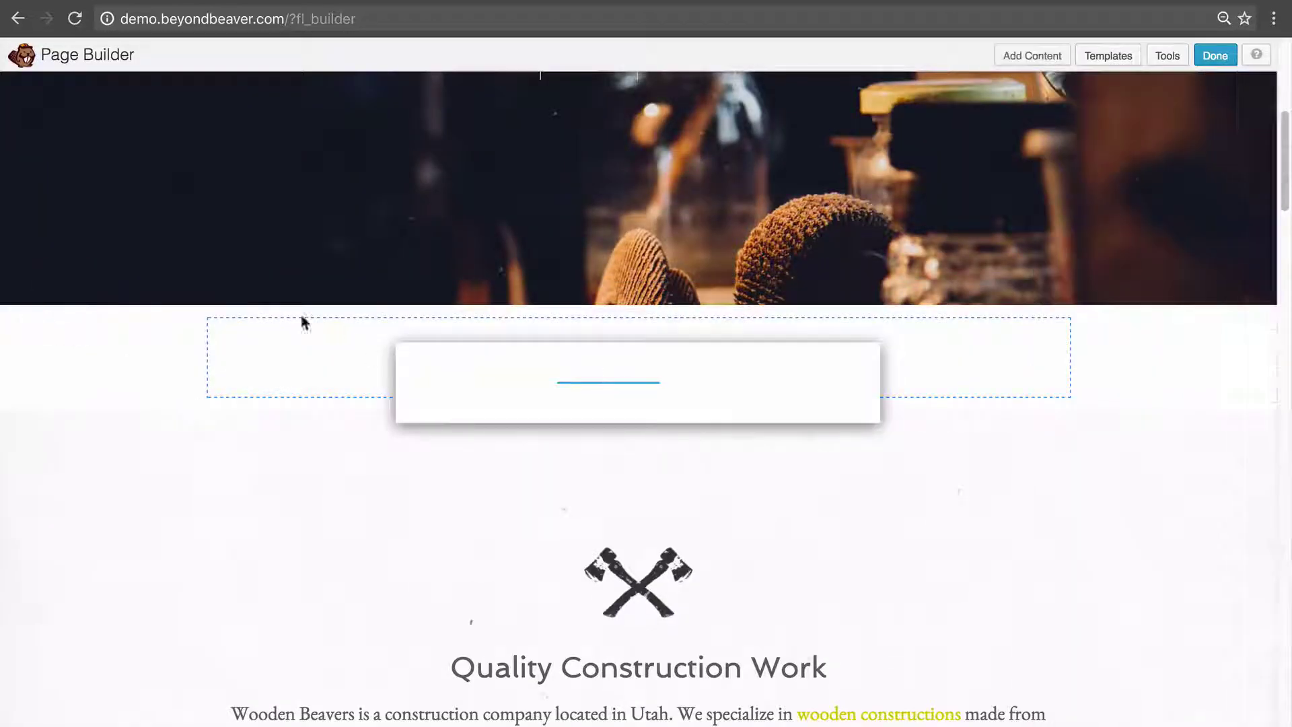
scroll(579, 421, down, 3)
click(623, 431)
click(630, 443)
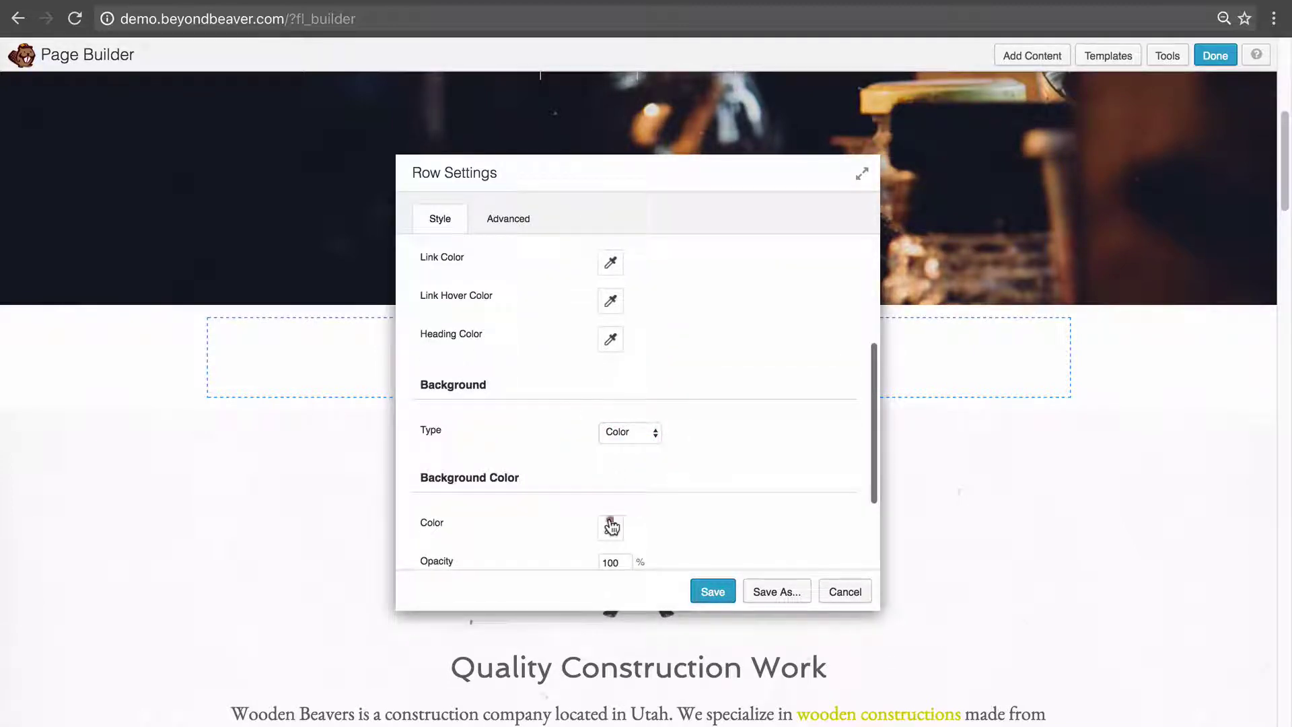
click(611, 527)
drag(634, 441, 584, 344)
click(584, 344)
click(706, 592)
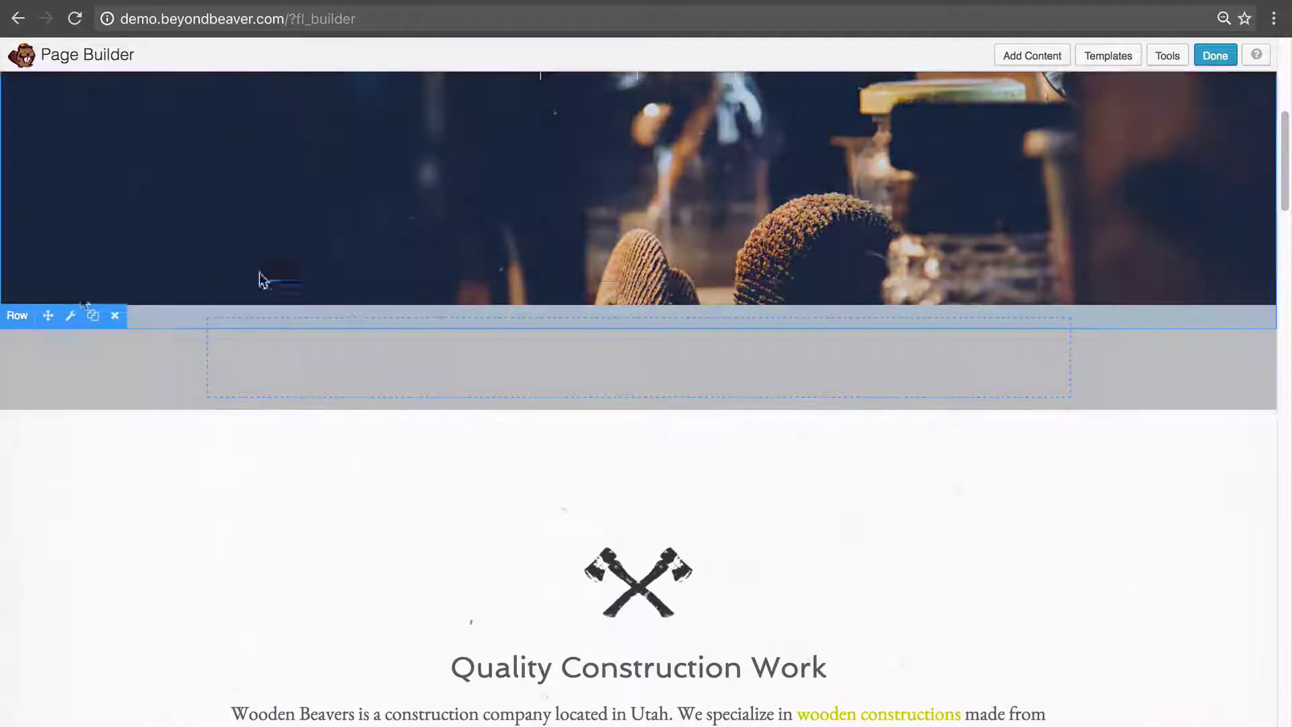
click(1215, 55)
click(693, 357)
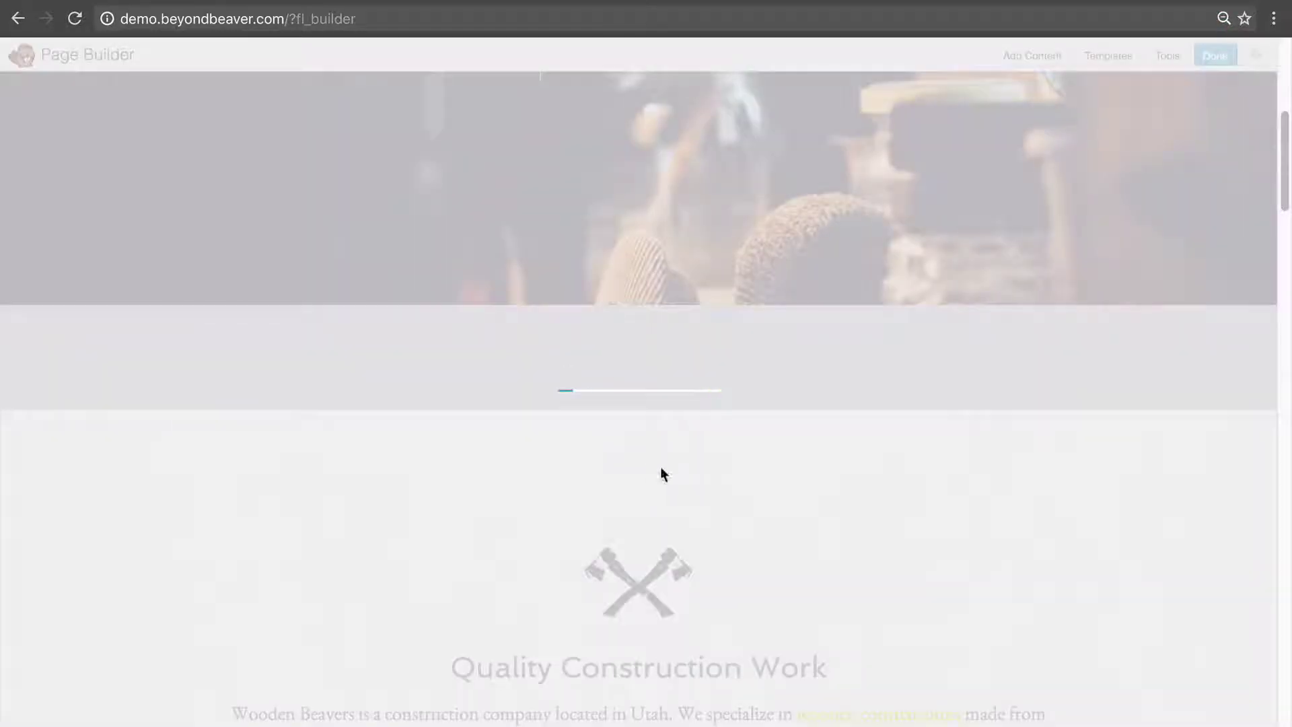
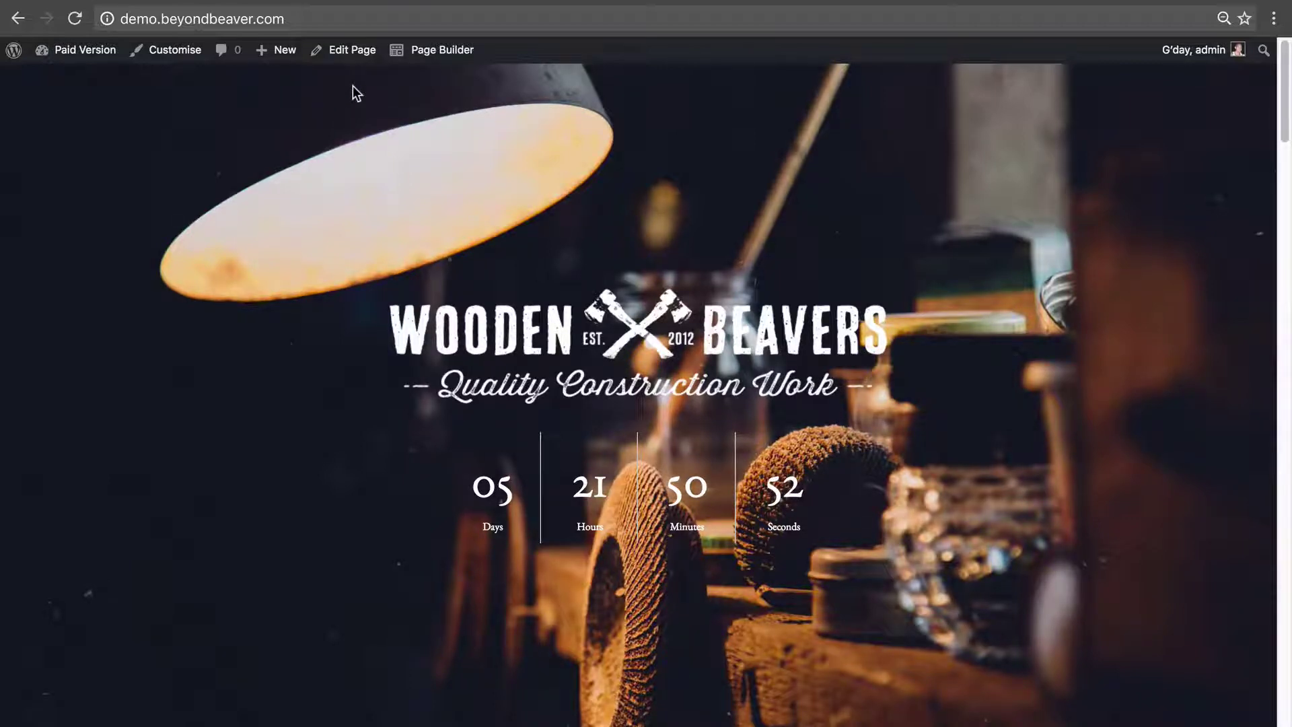
Open the Homepage for editing and review the Genesis Dambuster template width, header, above-content and below-content options
click(341, 52)
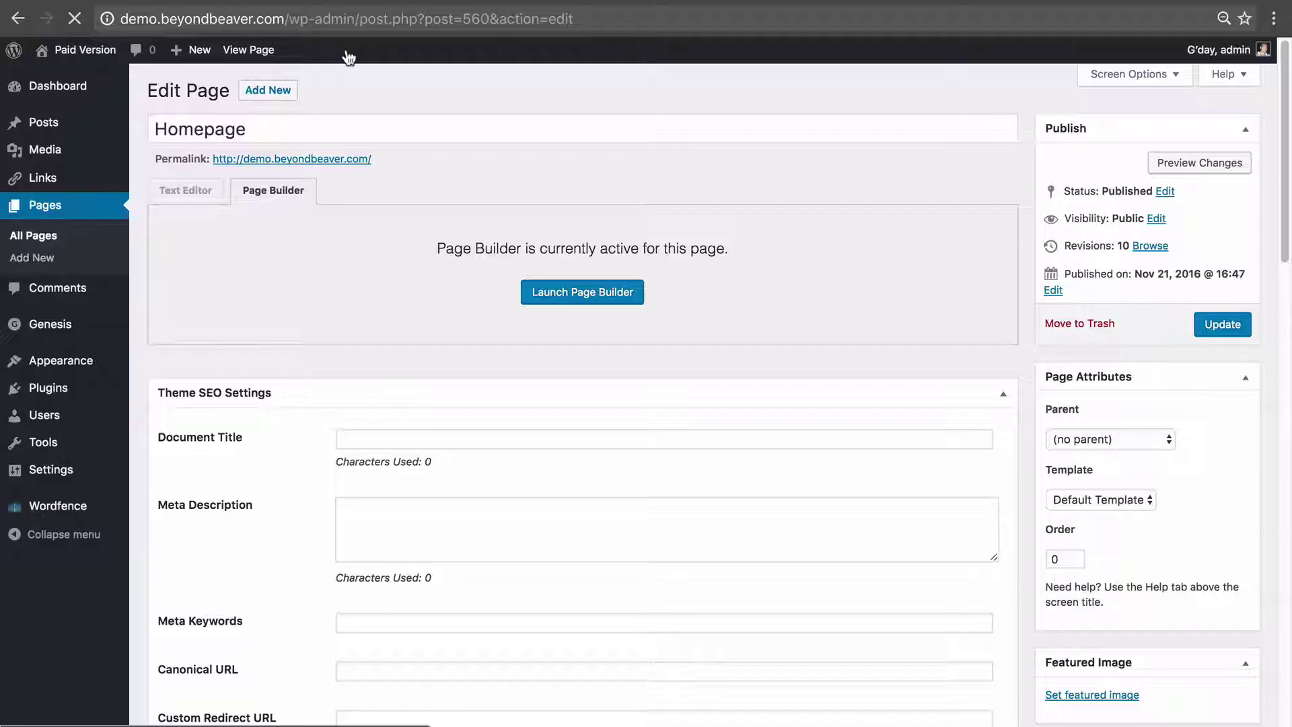
drag(1285, 67, 1285, 438)
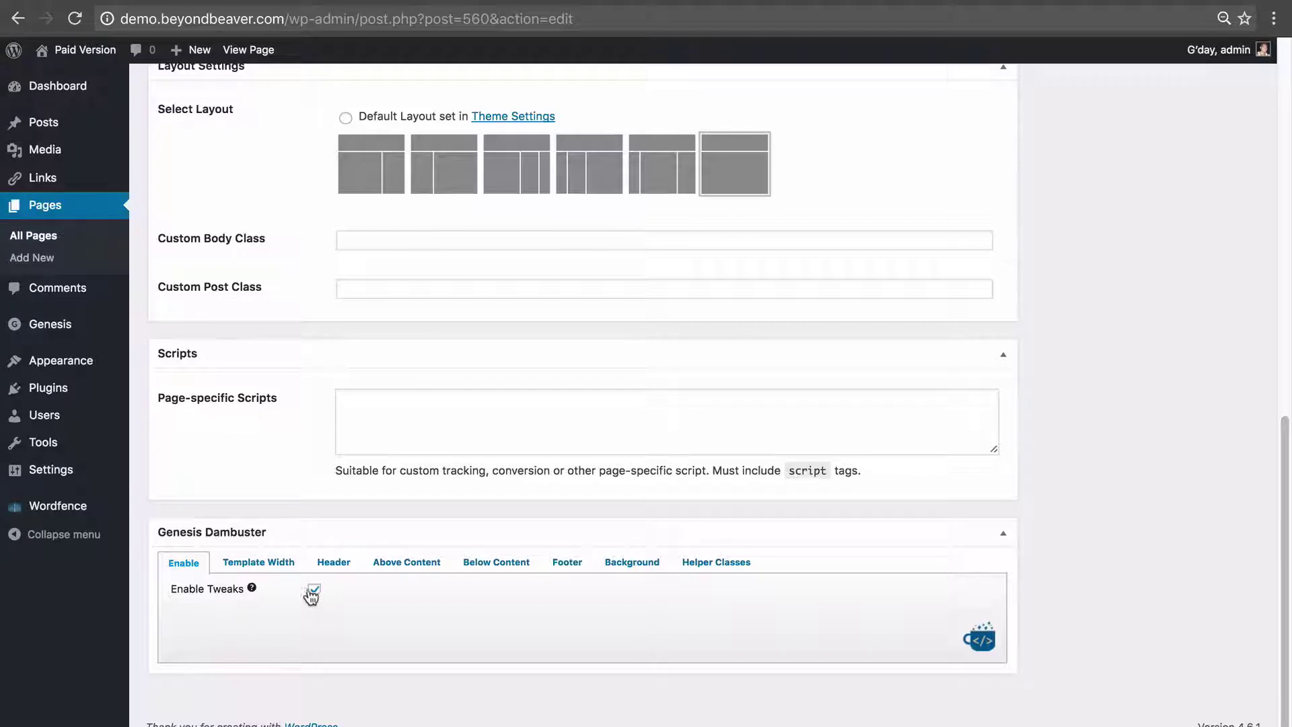
click(276, 563)
click(332, 564)
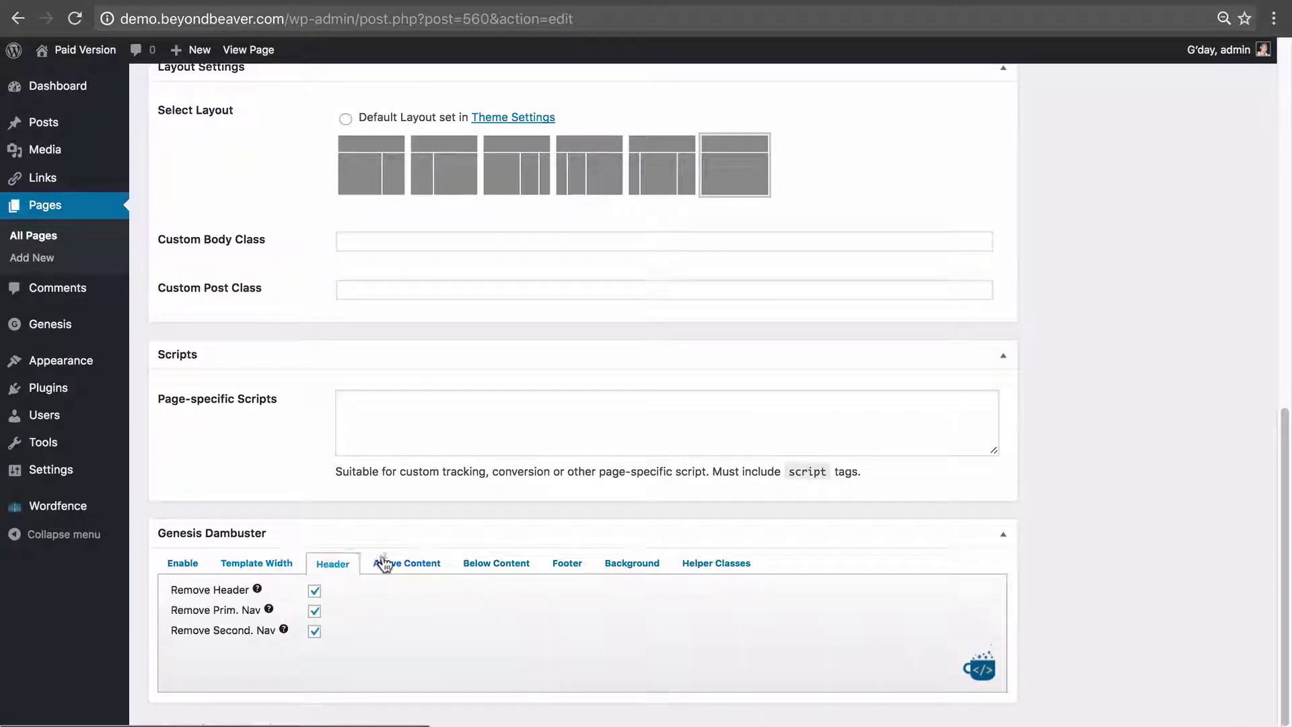
click(383, 564)
click(478, 566)
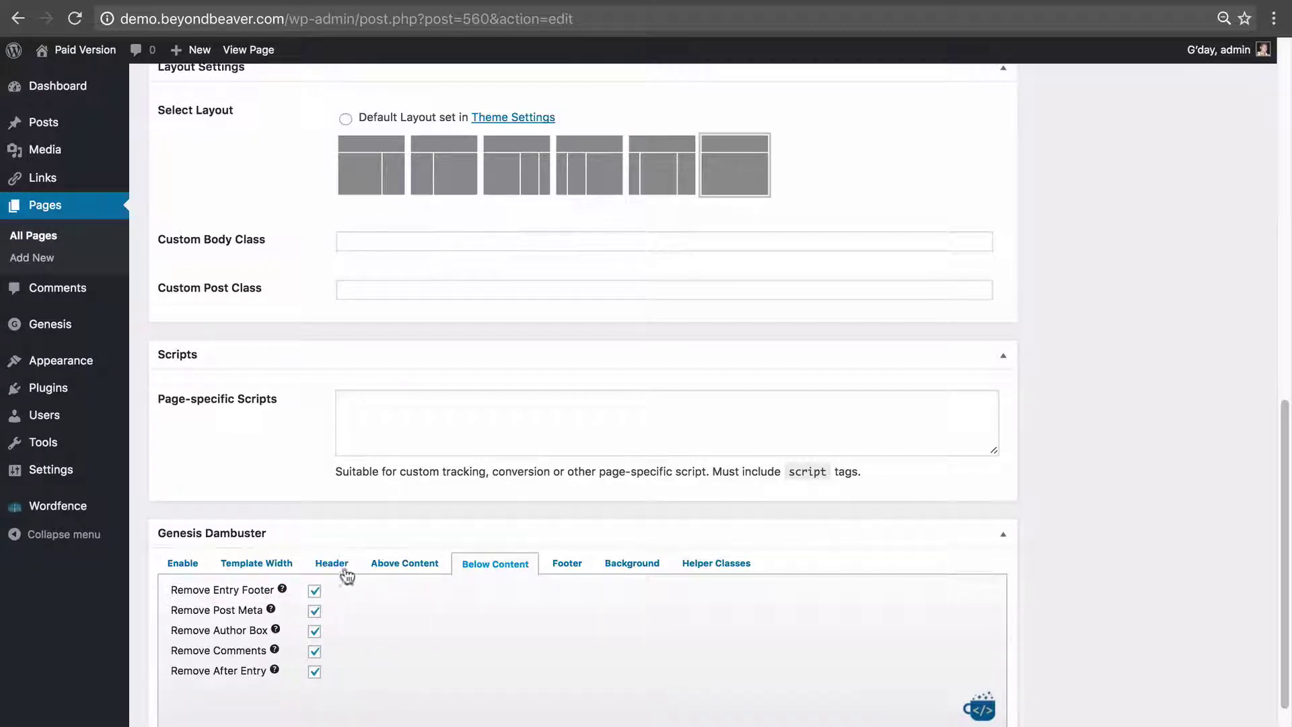
Switch Enable Tweaks off for the Homepage, look through the Dambuster width, header, content and footer options, and switch it back on
click(186, 565)
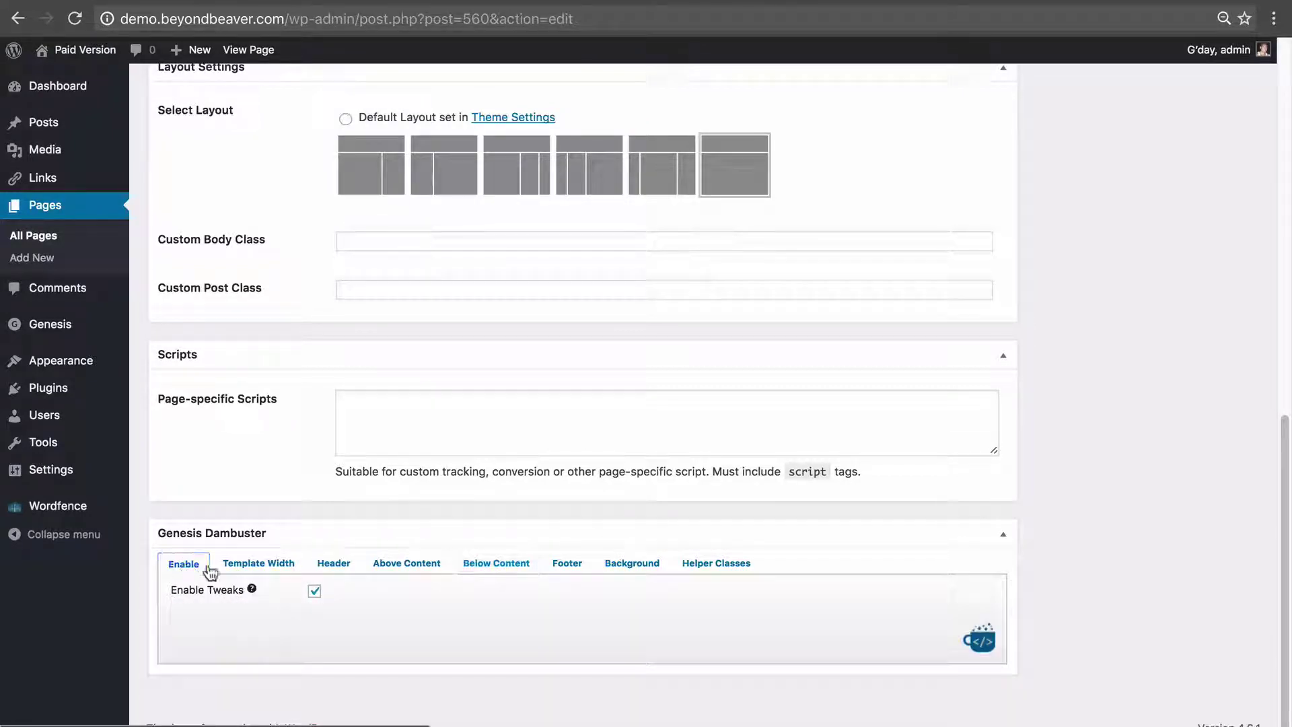
click(314, 591)
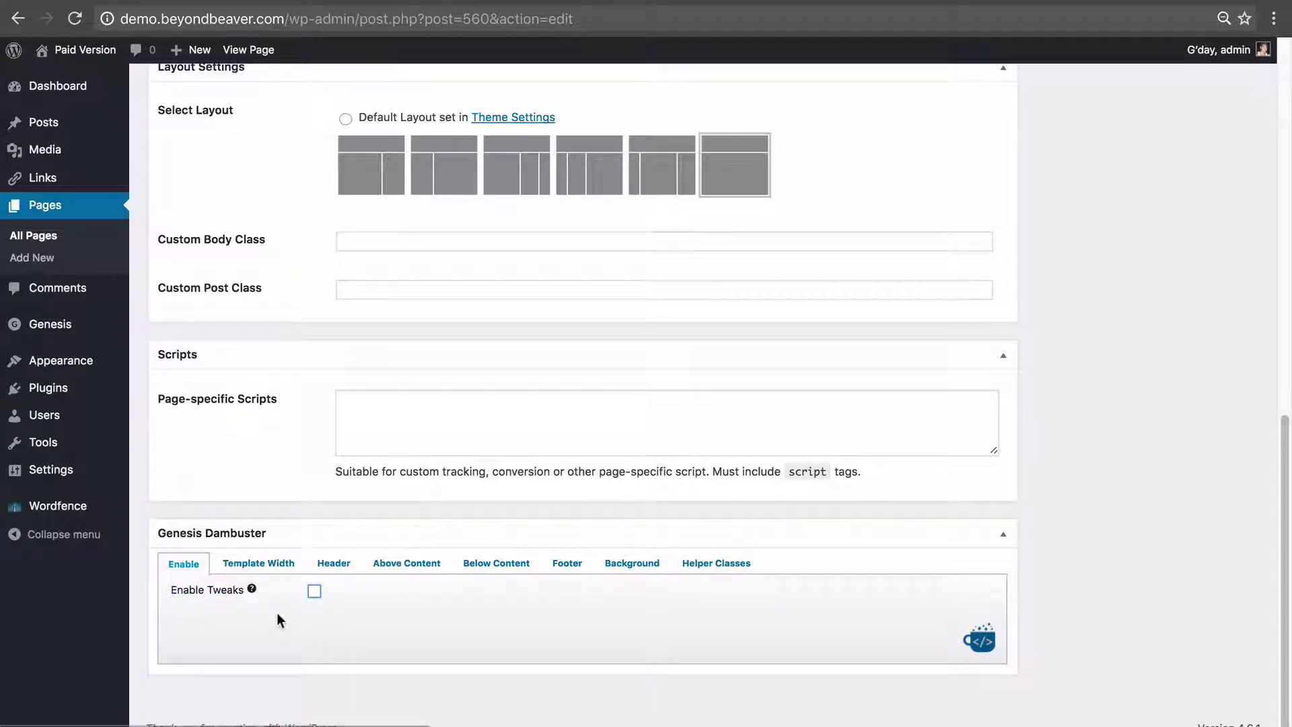
click(271, 570)
click(338, 572)
click(387, 571)
click(481, 571)
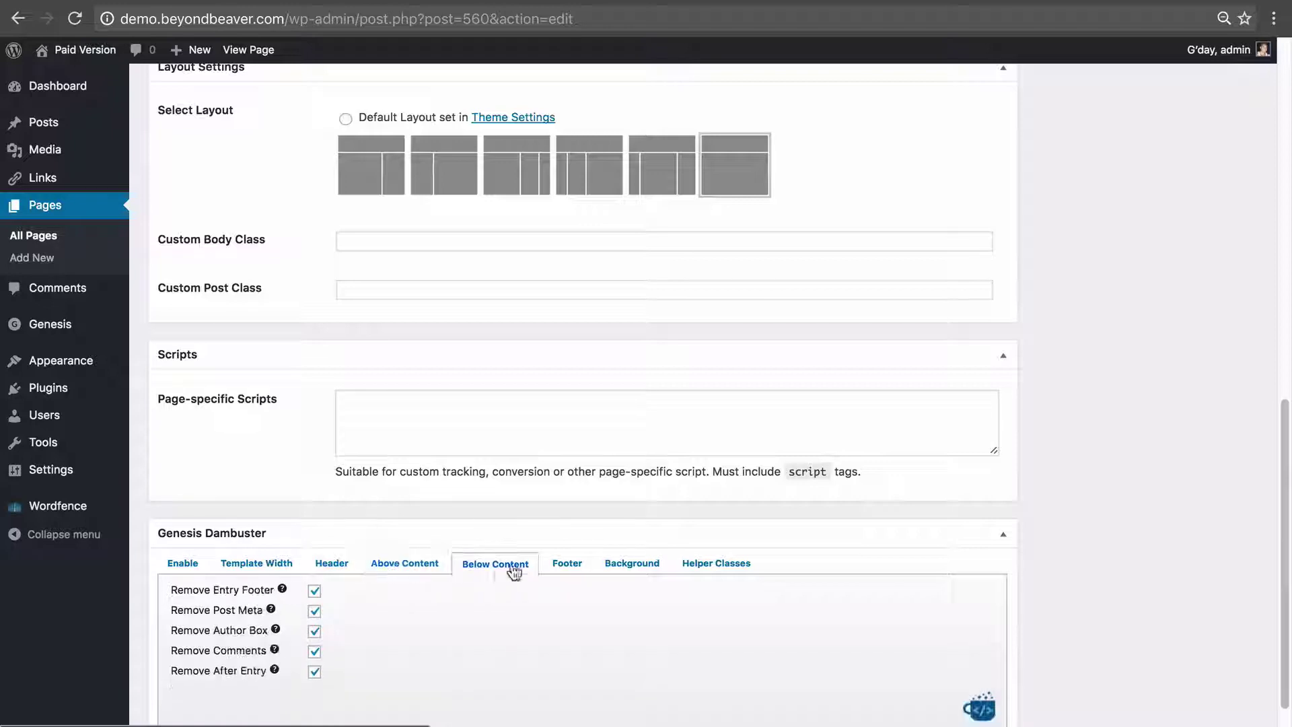
click(564, 571)
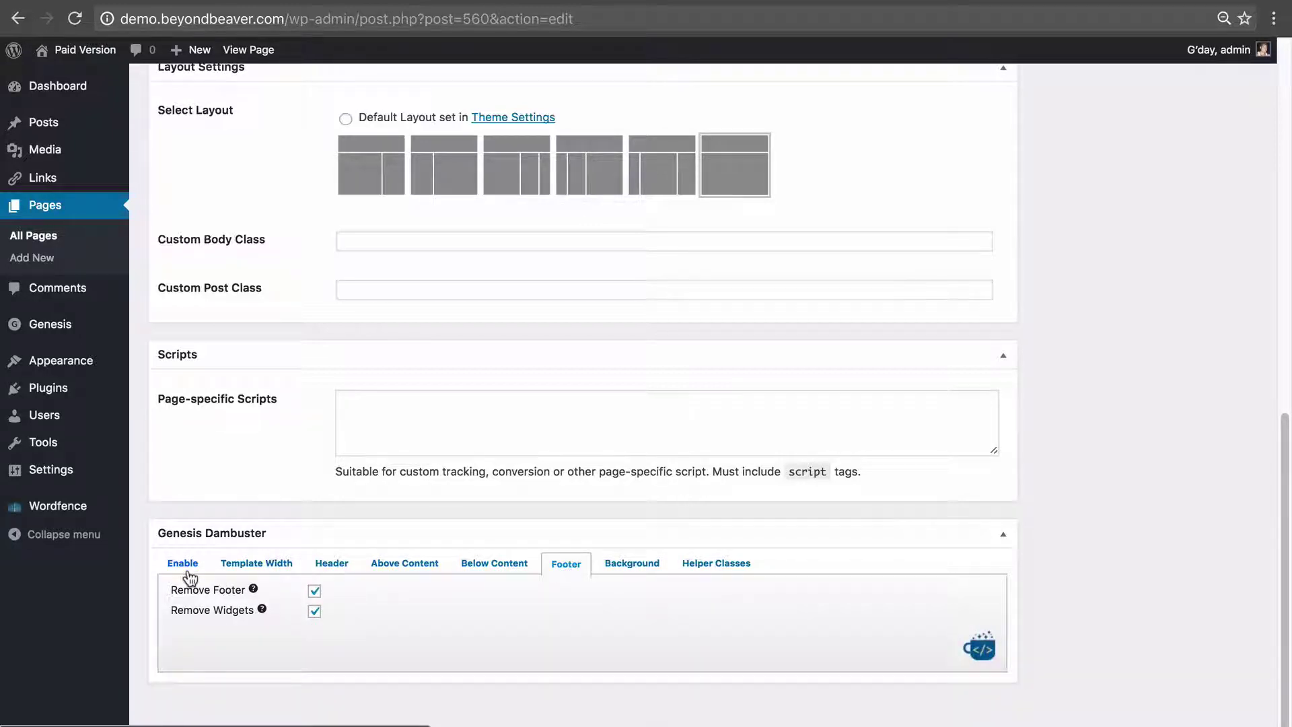
click(184, 568)
click(313, 592)
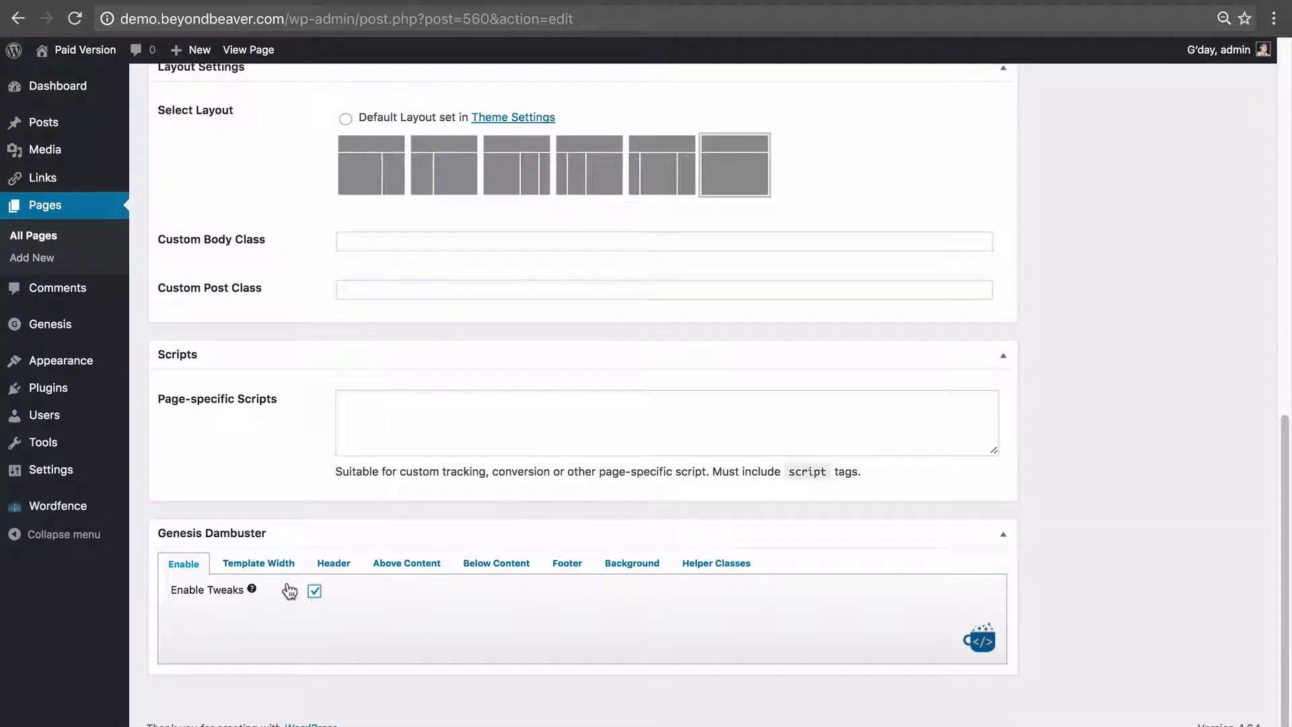
Review the header, navigation and footer removal options of Genesis Dambuster for the Homepage
click(344, 566)
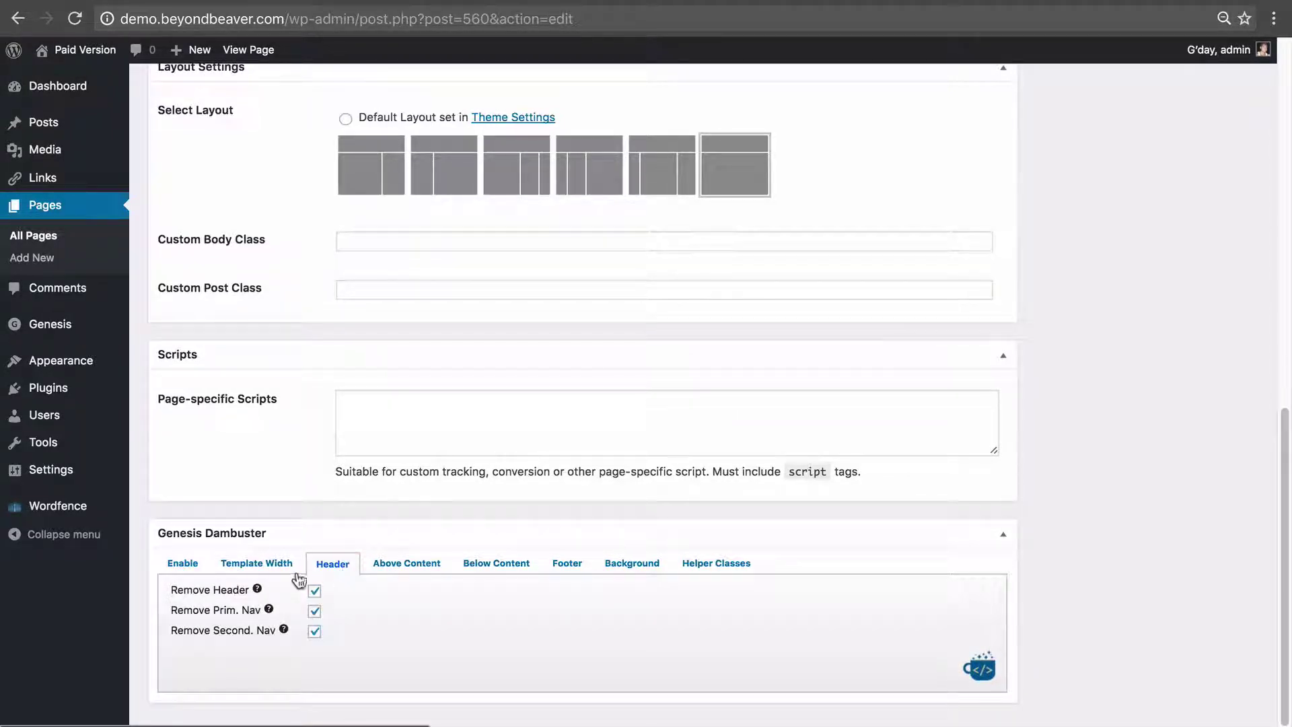
mouse_move(196, 589)
mouse_move(243, 609)
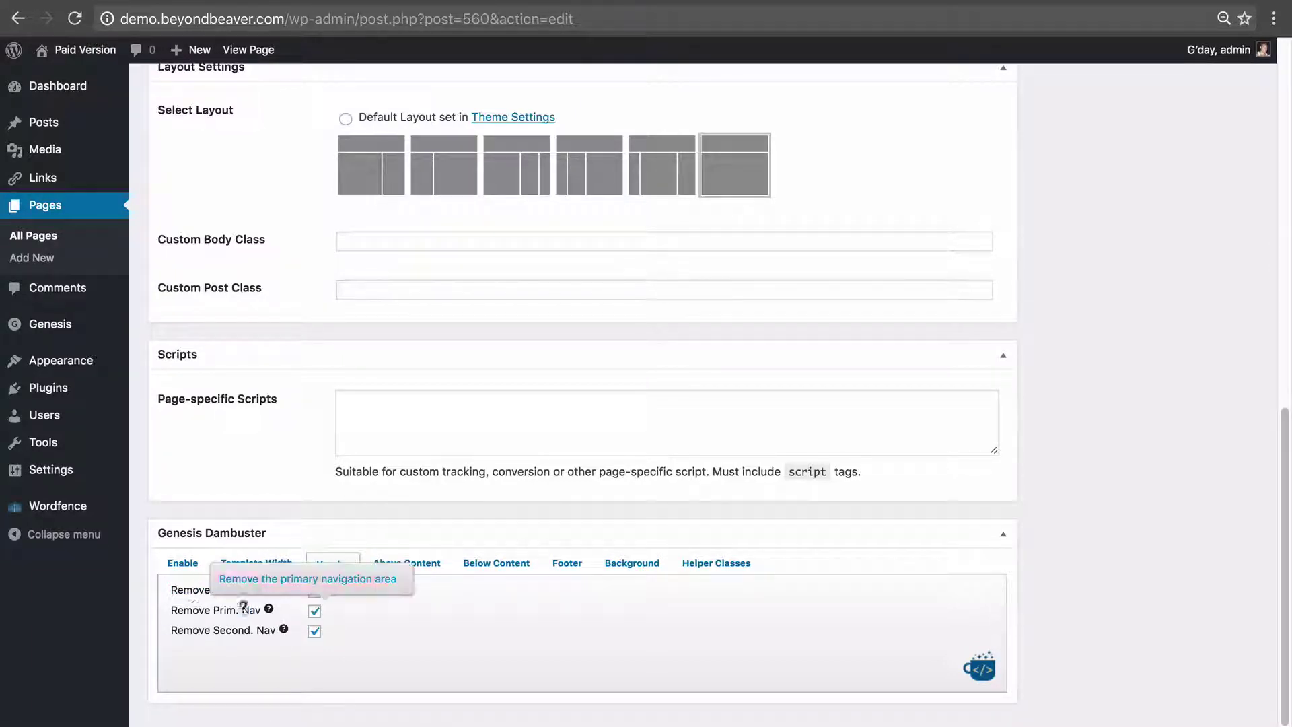
click(312, 628)
click(313, 628)
mouse_move(187, 630)
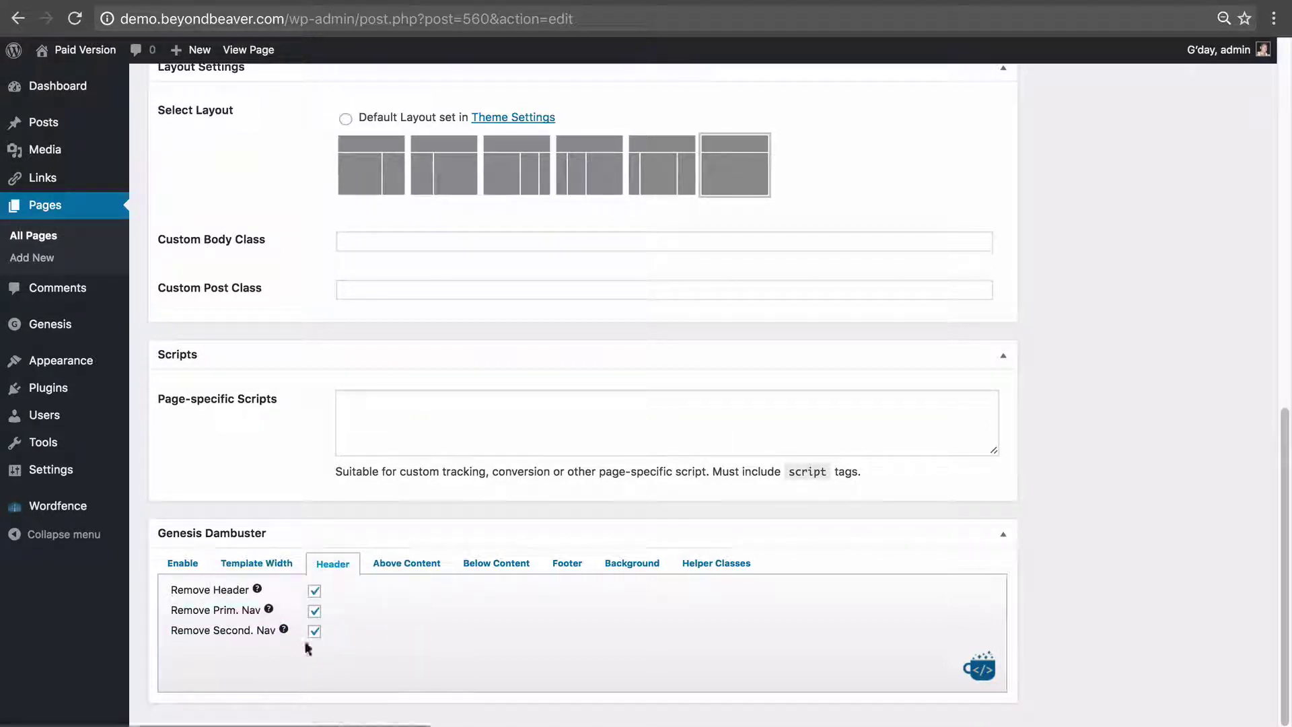
click(562, 564)
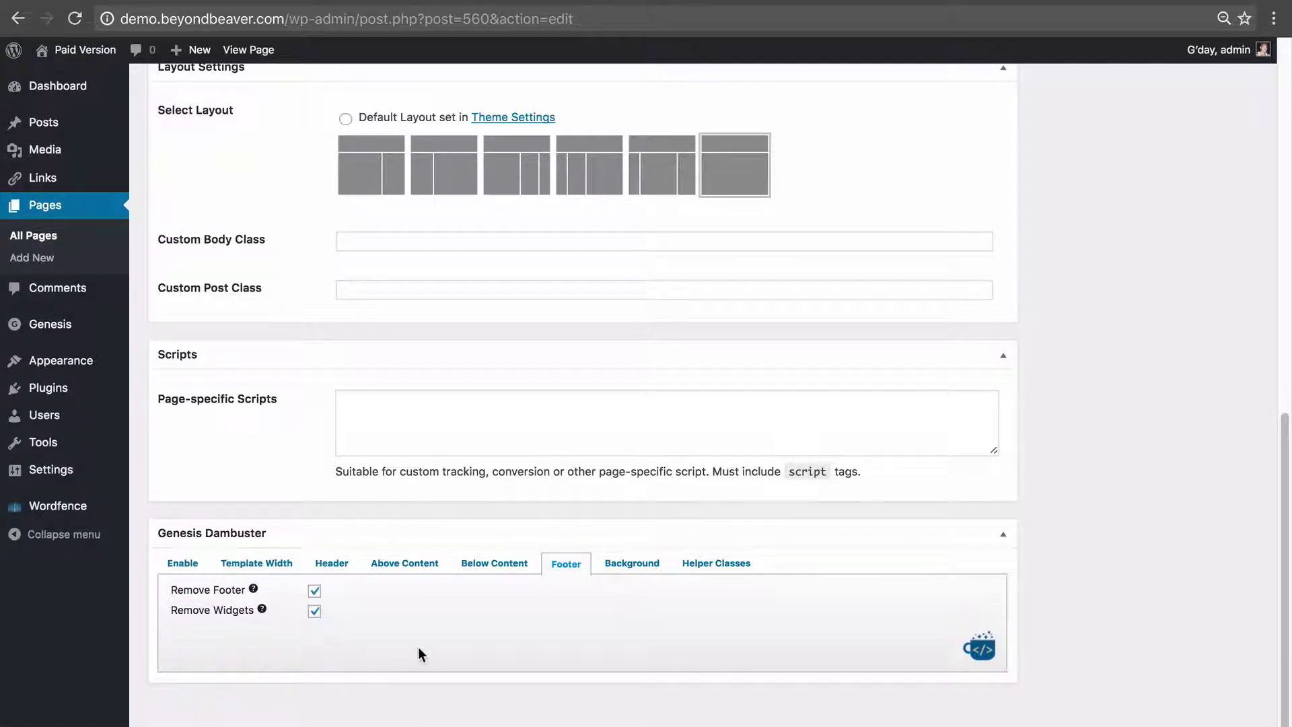
Open the site-wide Genesis Dambuster settings and review the default template width, header and footer tweaks
mouse_move(46, 330)
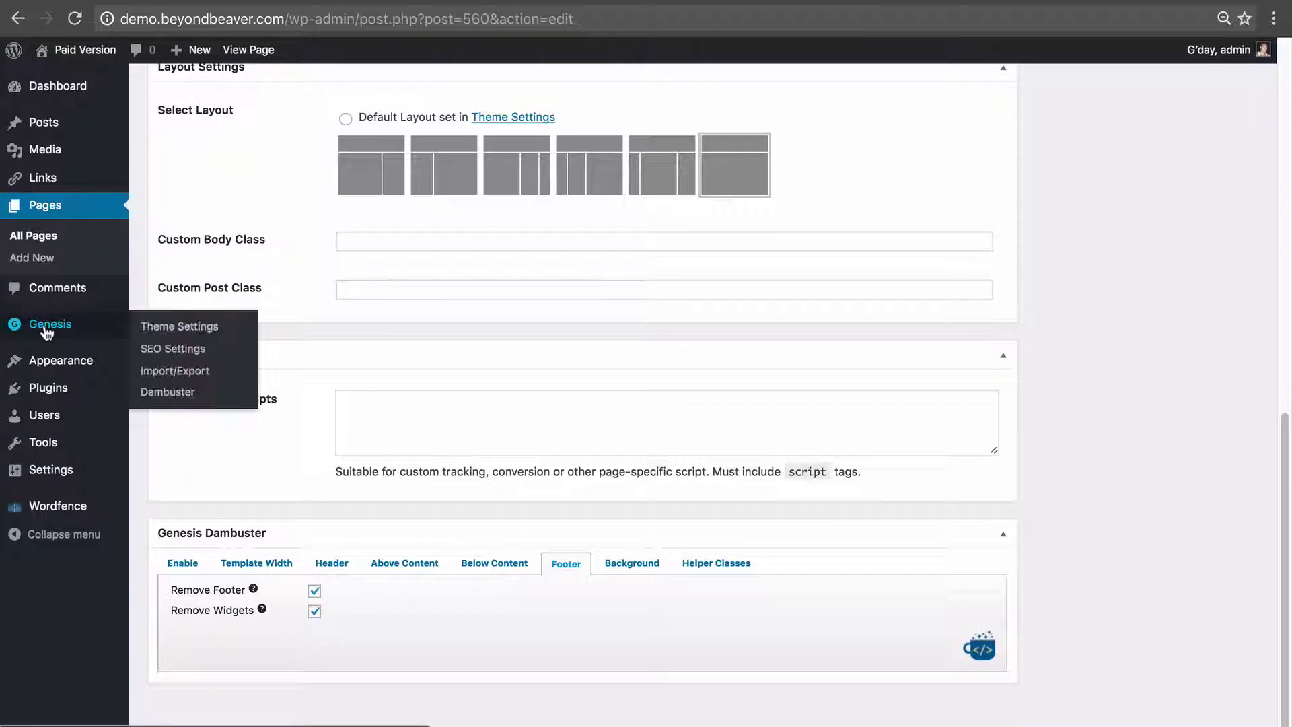
click(181, 397)
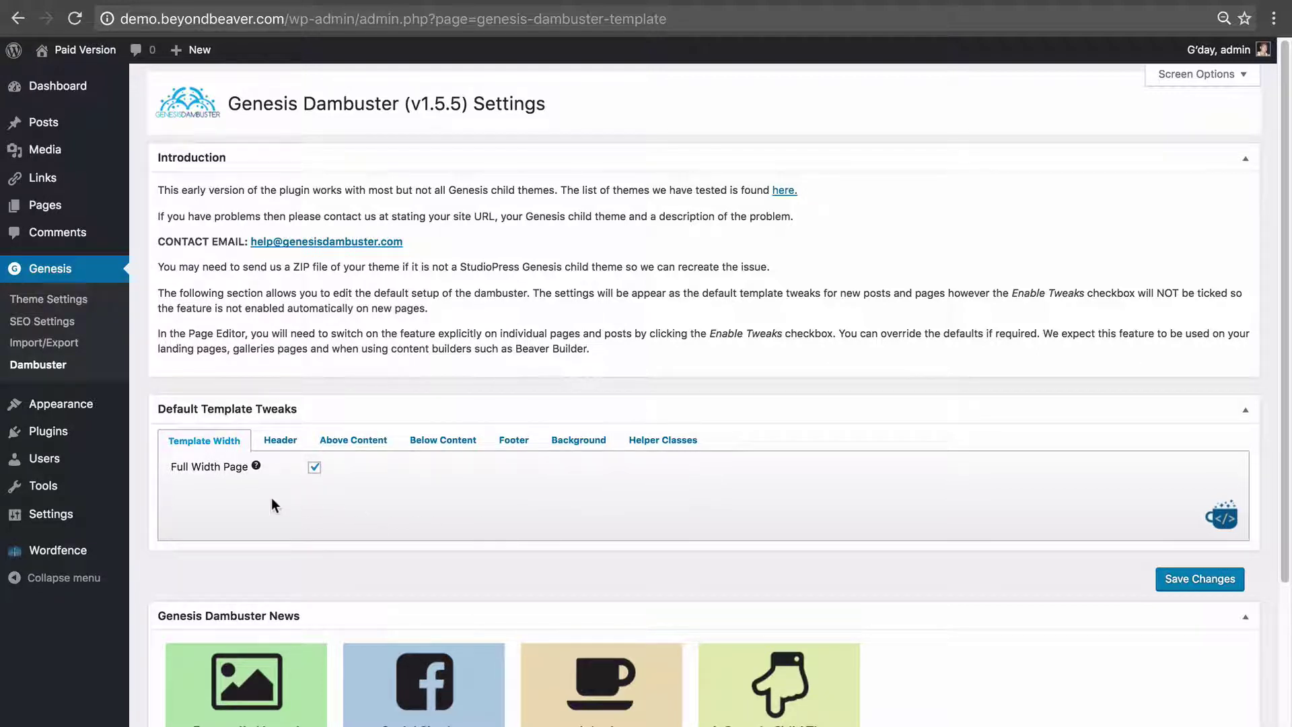
mouse_move(203, 466)
click(279, 439)
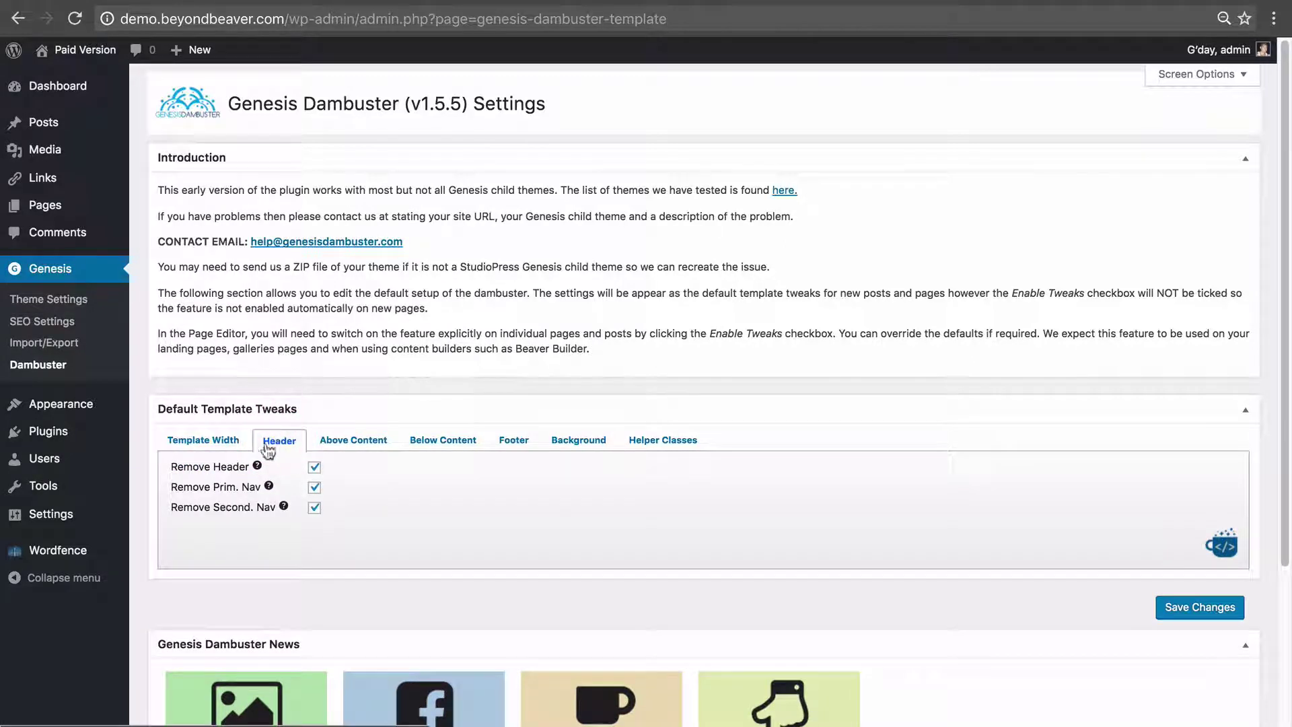
click(507, 445)
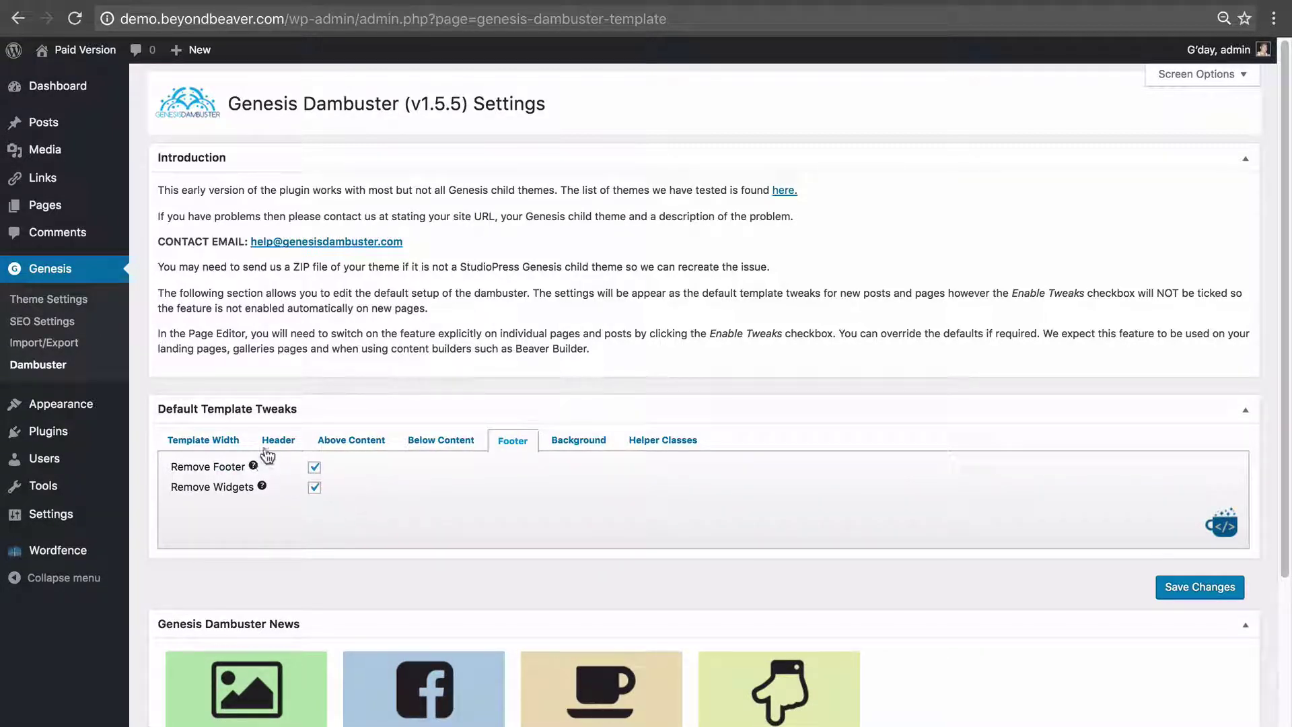
Turn off Remove Header, Remove Prim. Nav and Remove Second. Nav in the default template tweaks
click(285, 441)
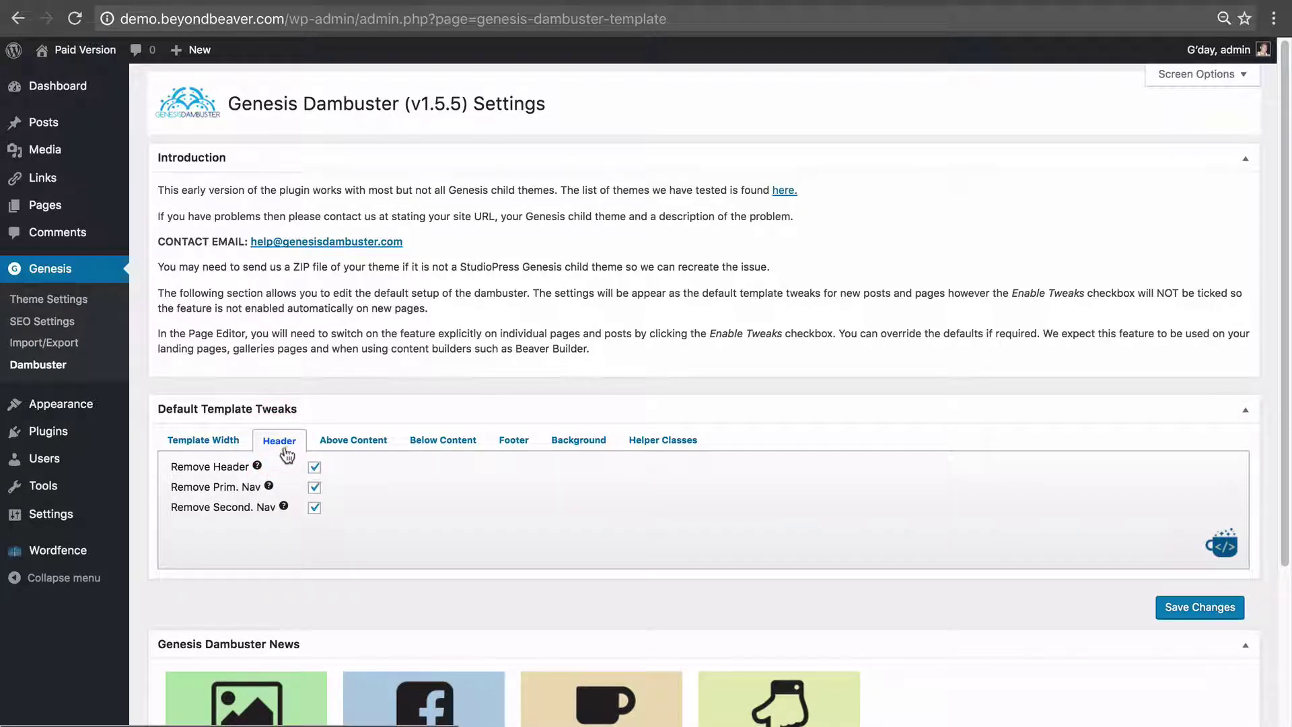
click(314, 468)
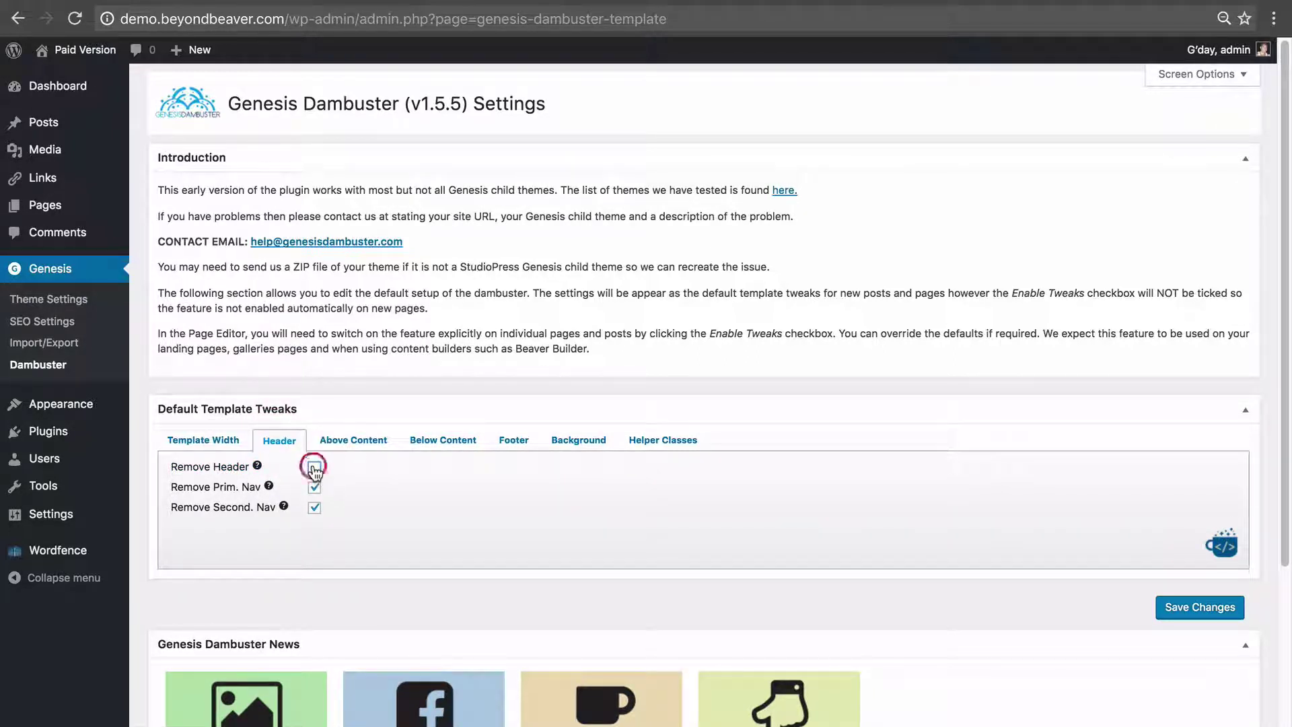
mouse_move(234, 486)
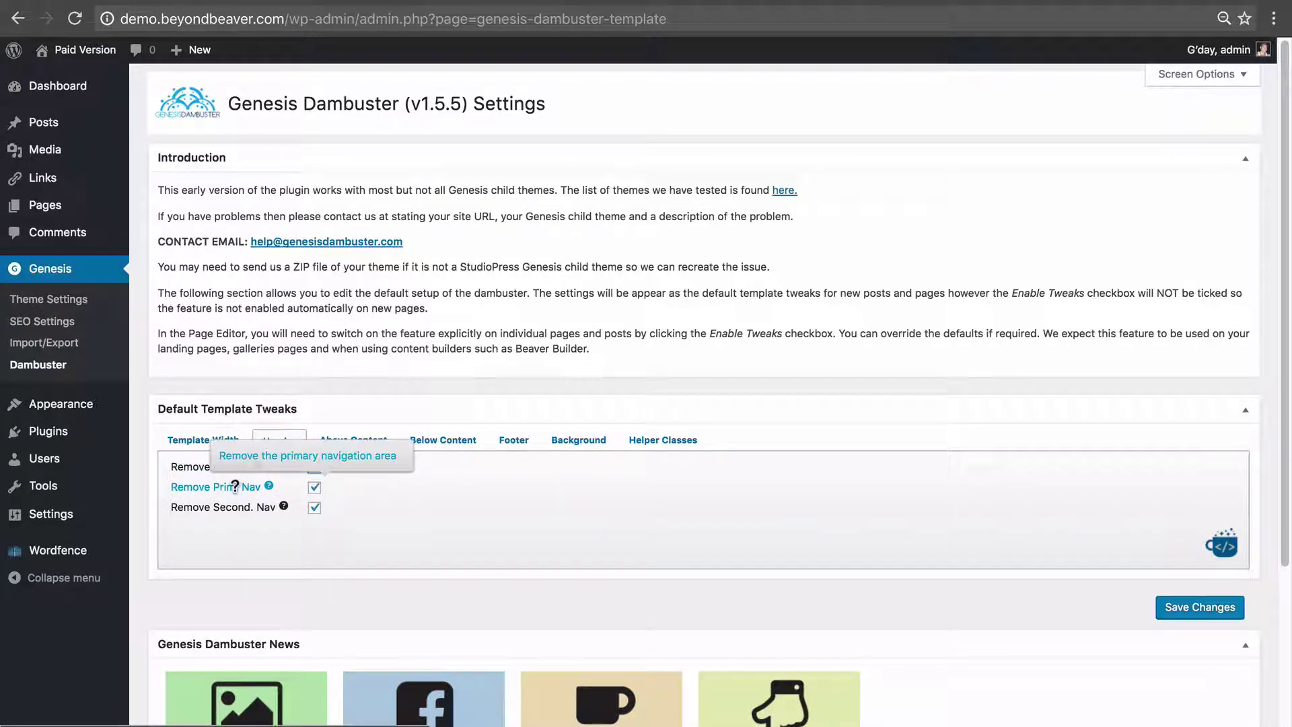
click(314, 487)
click(314, 509)
click(270, 441)
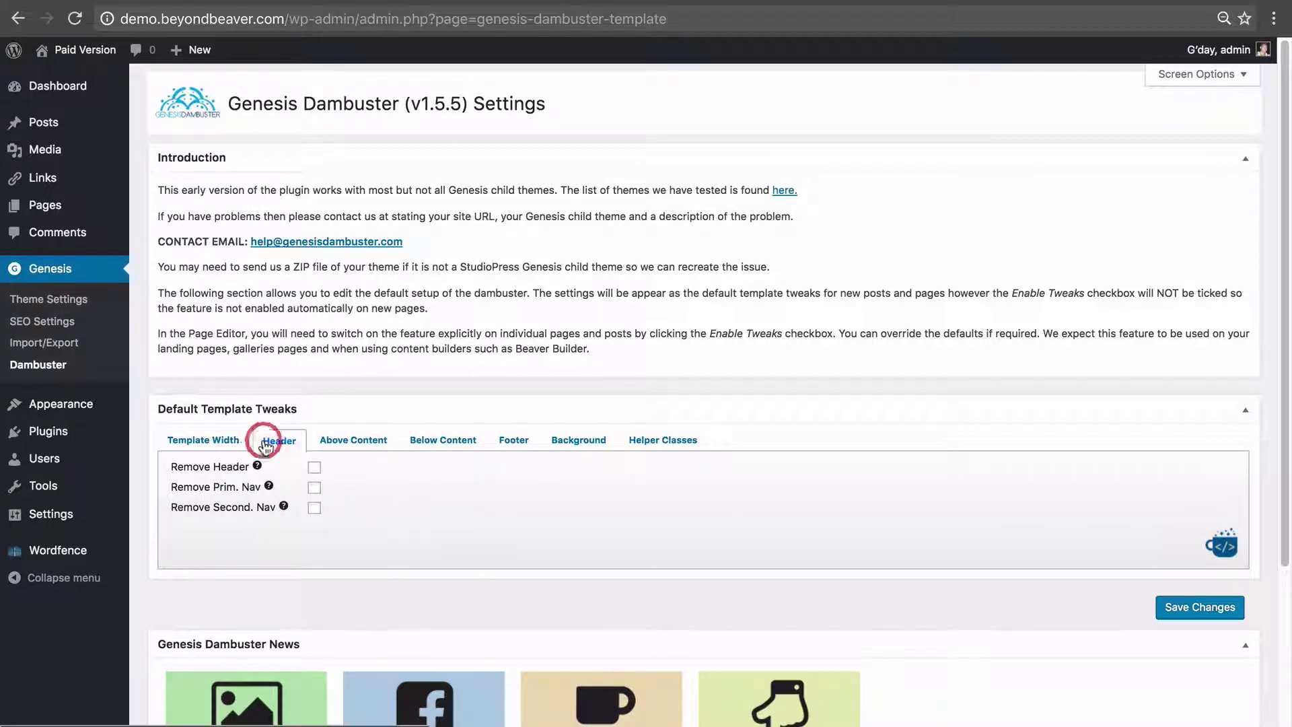
Turn off Remove Footer and Remove Widgets in the default footer tweaks
click(510, 441)
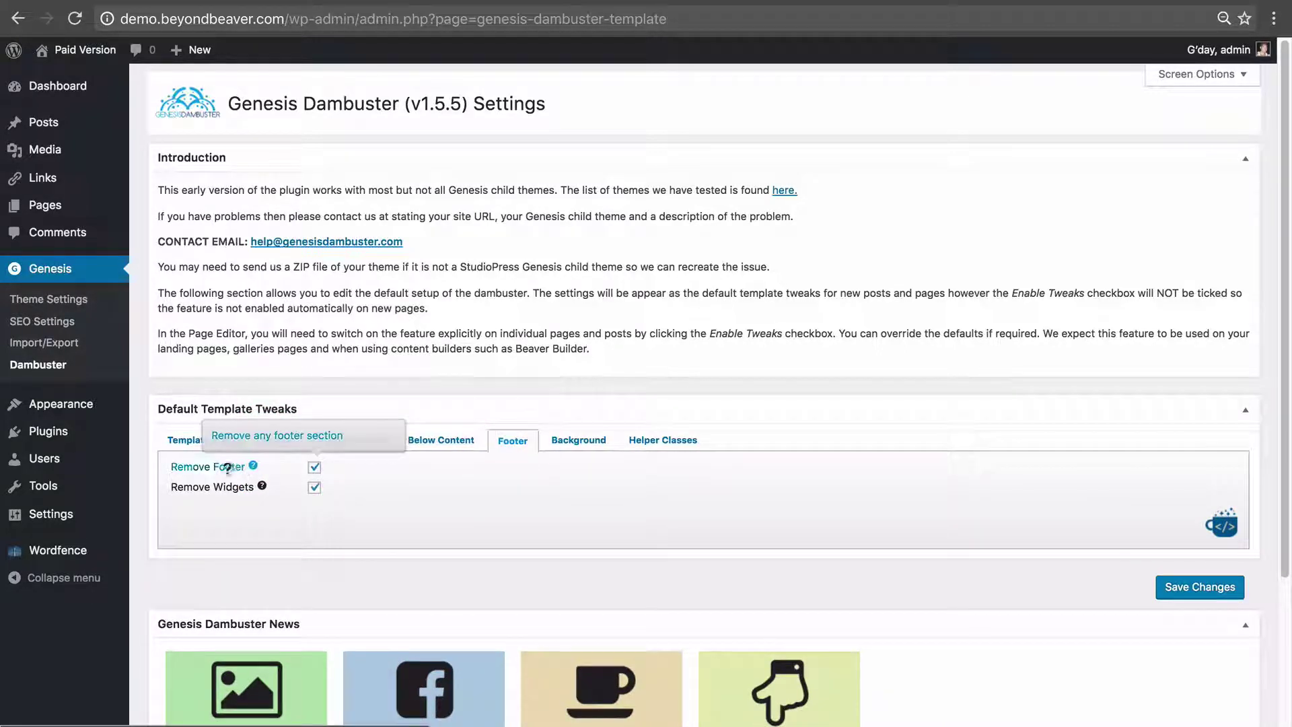
click(315, 469)
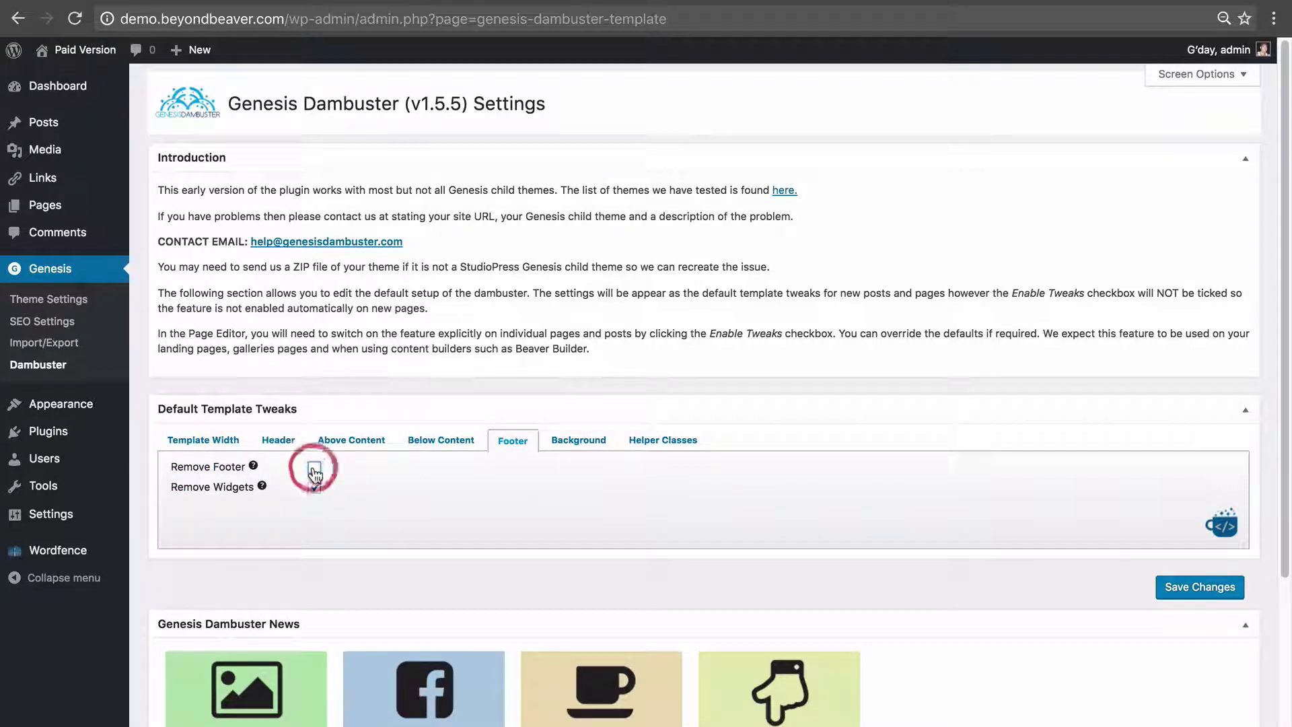
click(316, 488)
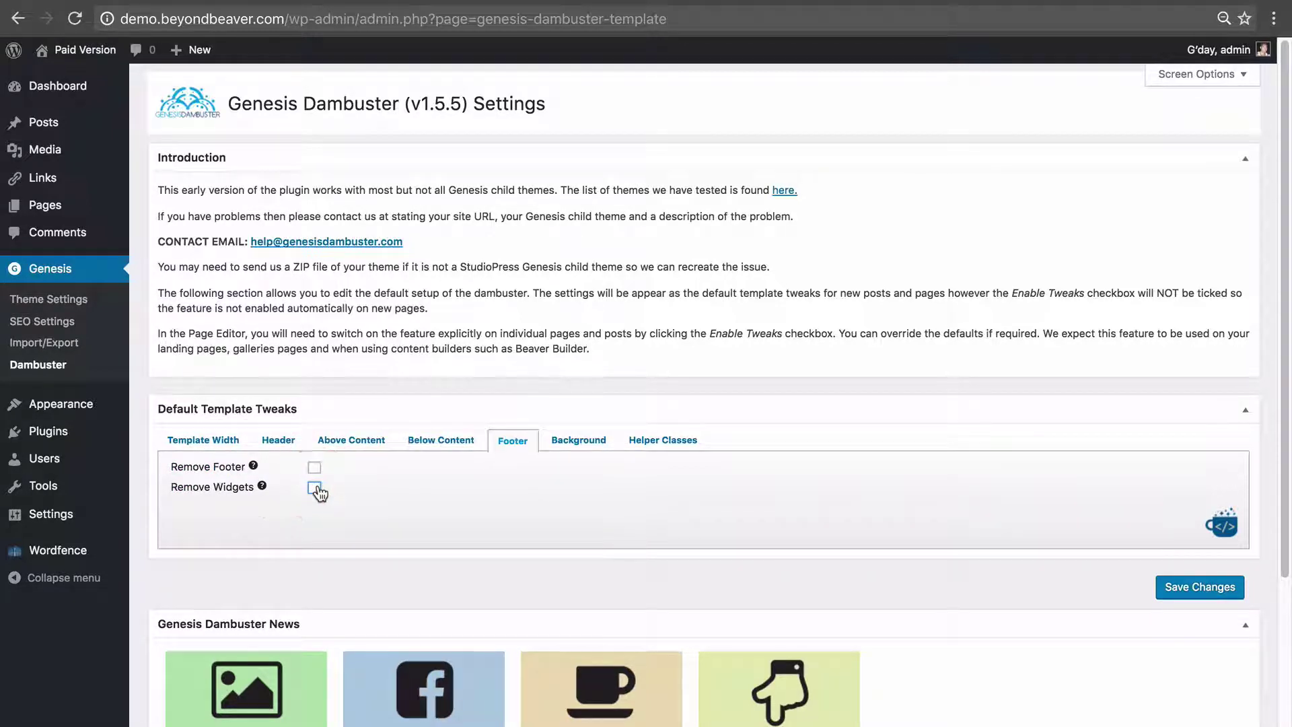
Turn off all default above-content tweaks: Remove Breadcrumbs, Post Title, Post Image, Entry Header, Post Info and Edit Link
click(338, 439)
click(314, 466)
click(314, 486)
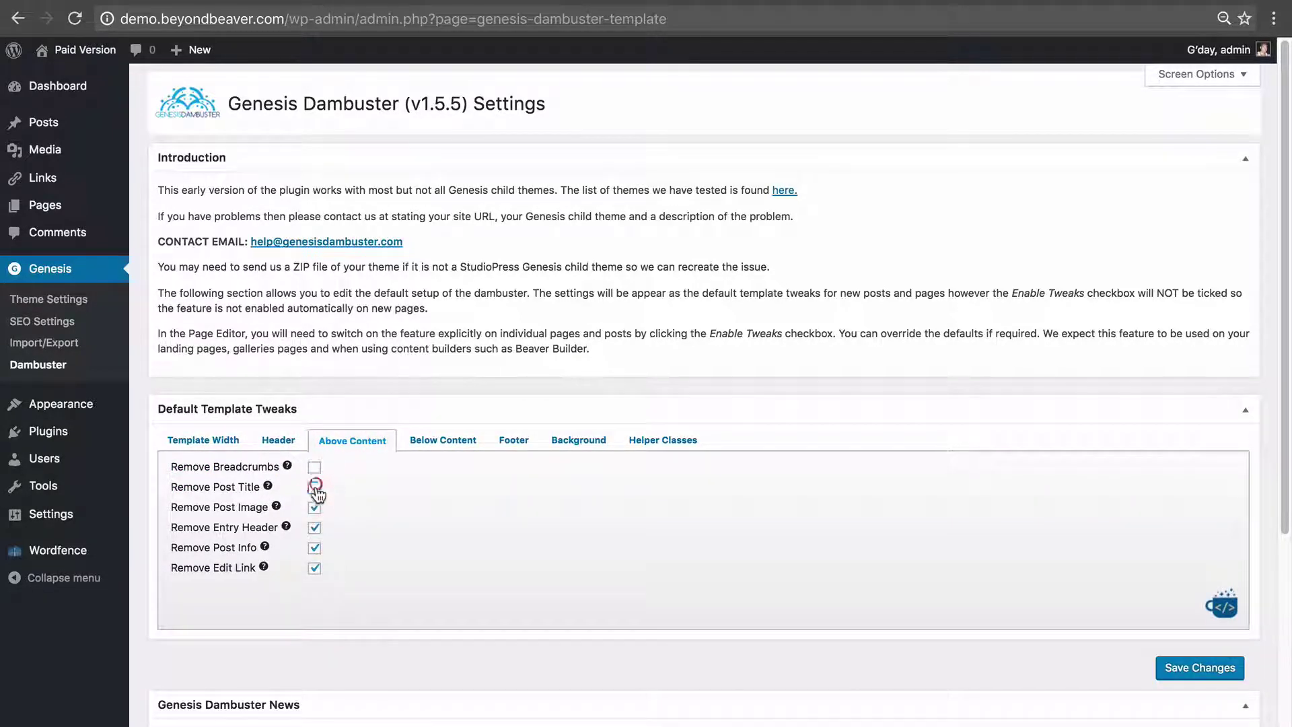
click(315, 507)
click(315, 527)
click(315, 547)
click(314, 568)
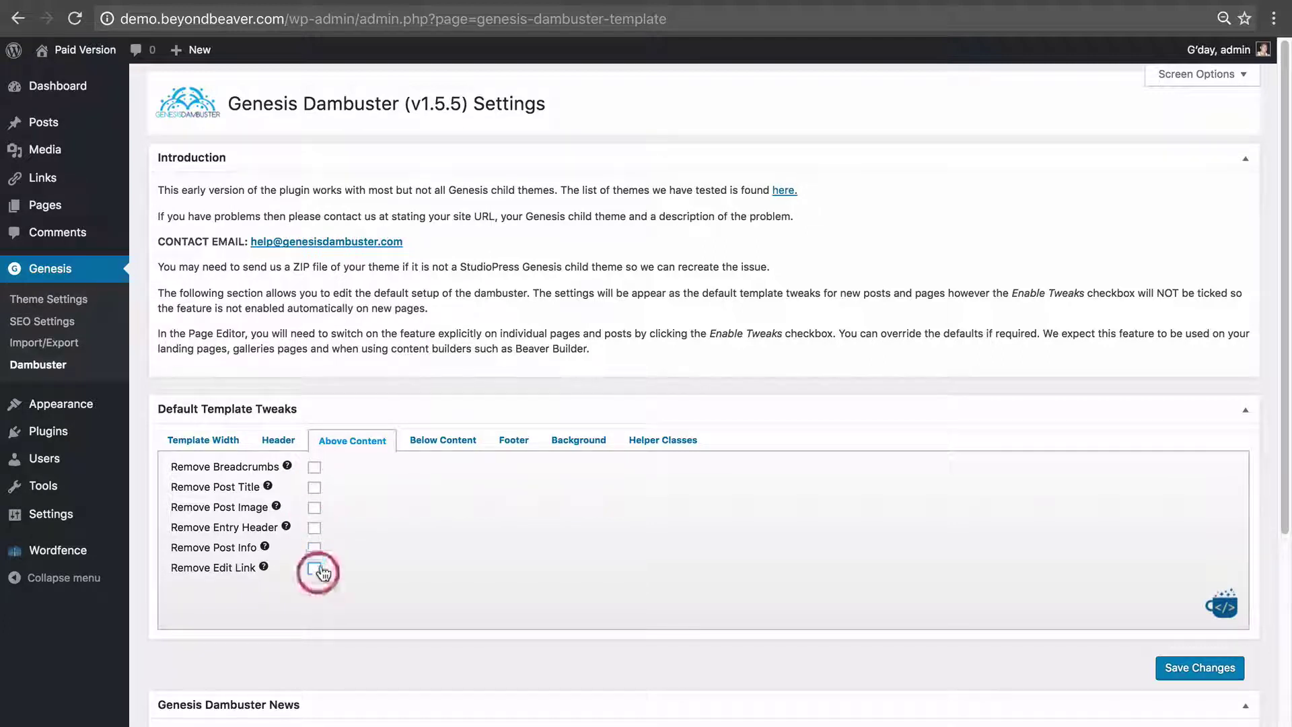
Turn off all default below-content tweaks: Remove Entry Footer, Post Meta, Author Box, Comments and After Entry
click(431, 441)
click(314, 466)
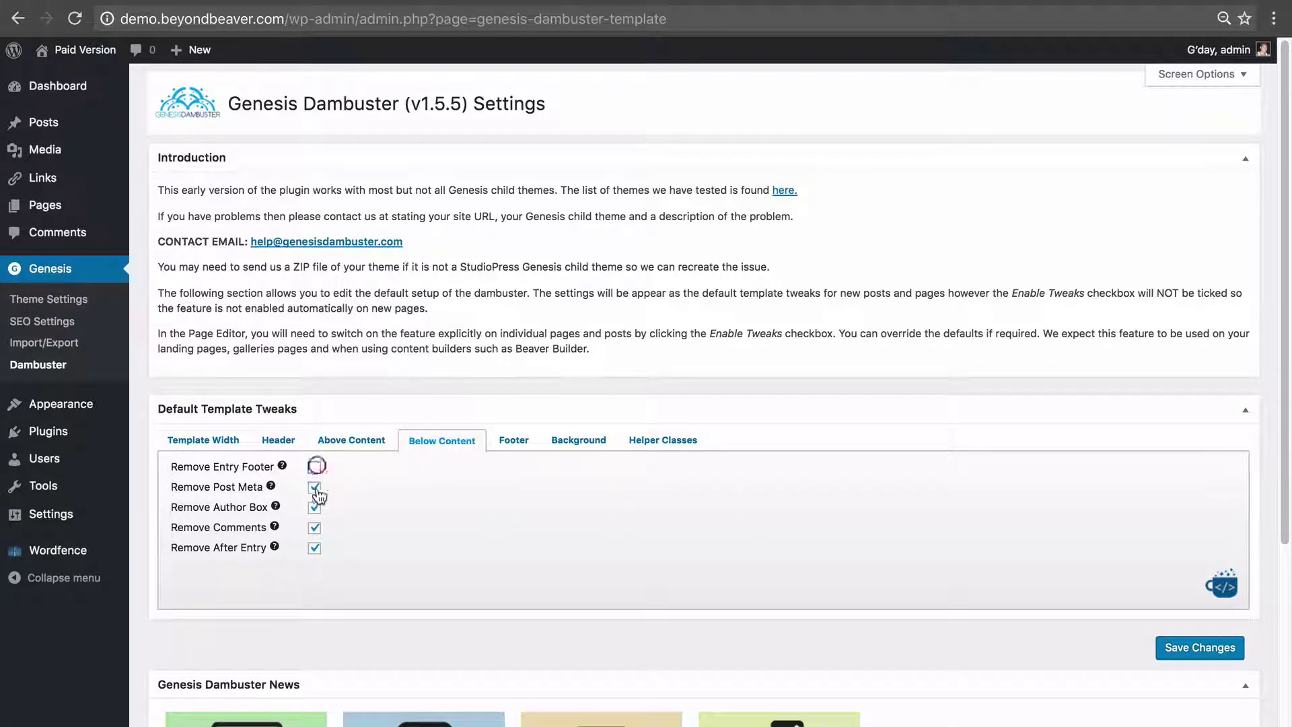
click(314, 486)
click(315, 506)
click(315, 527)
click(314, 547)
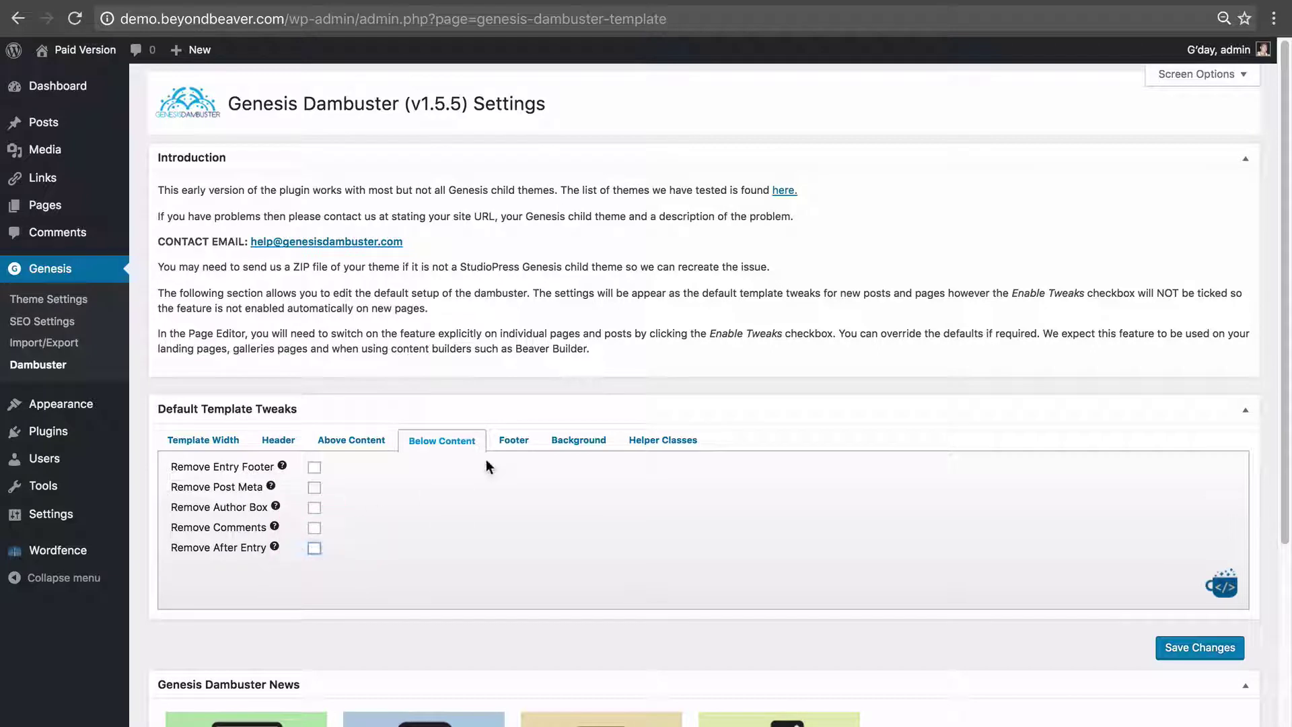
Turn off the default Remove Background tweak and save the Dambuster settings with only Full Width Page enabled
click(546, 439)
click(315, 467)
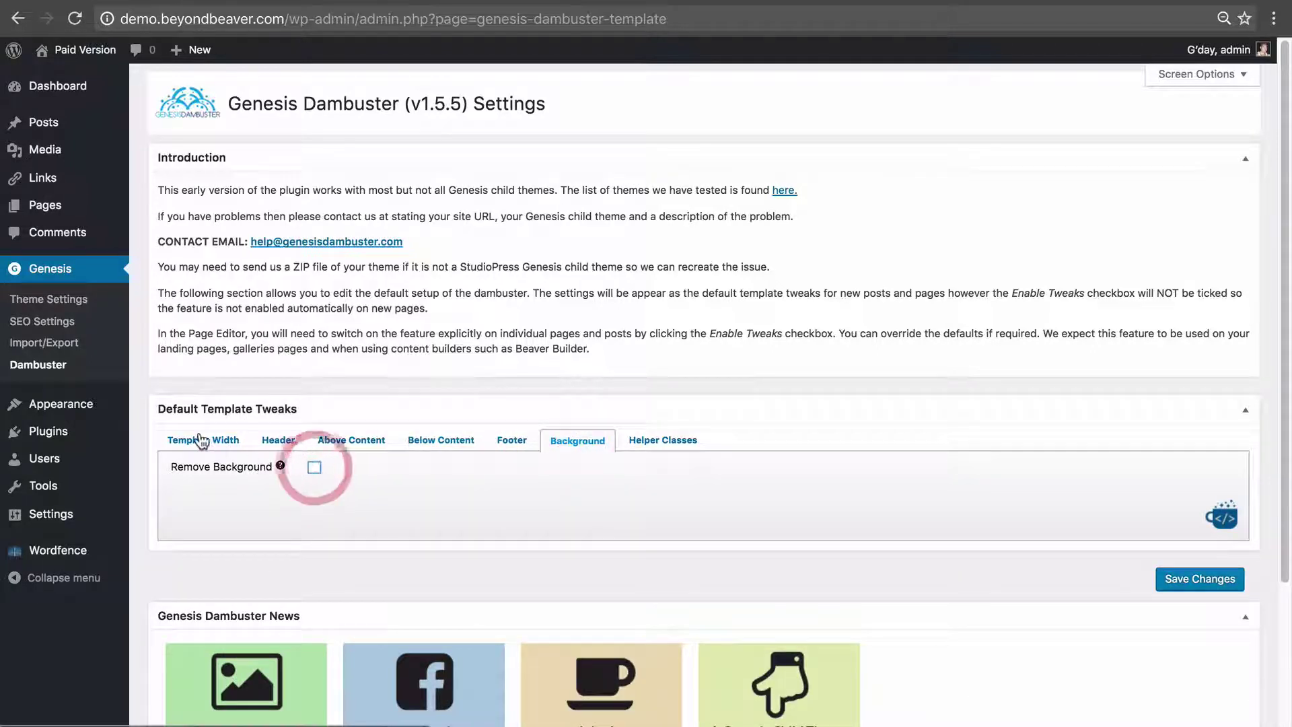
click(223, 447)
mouse_move(177, 466)
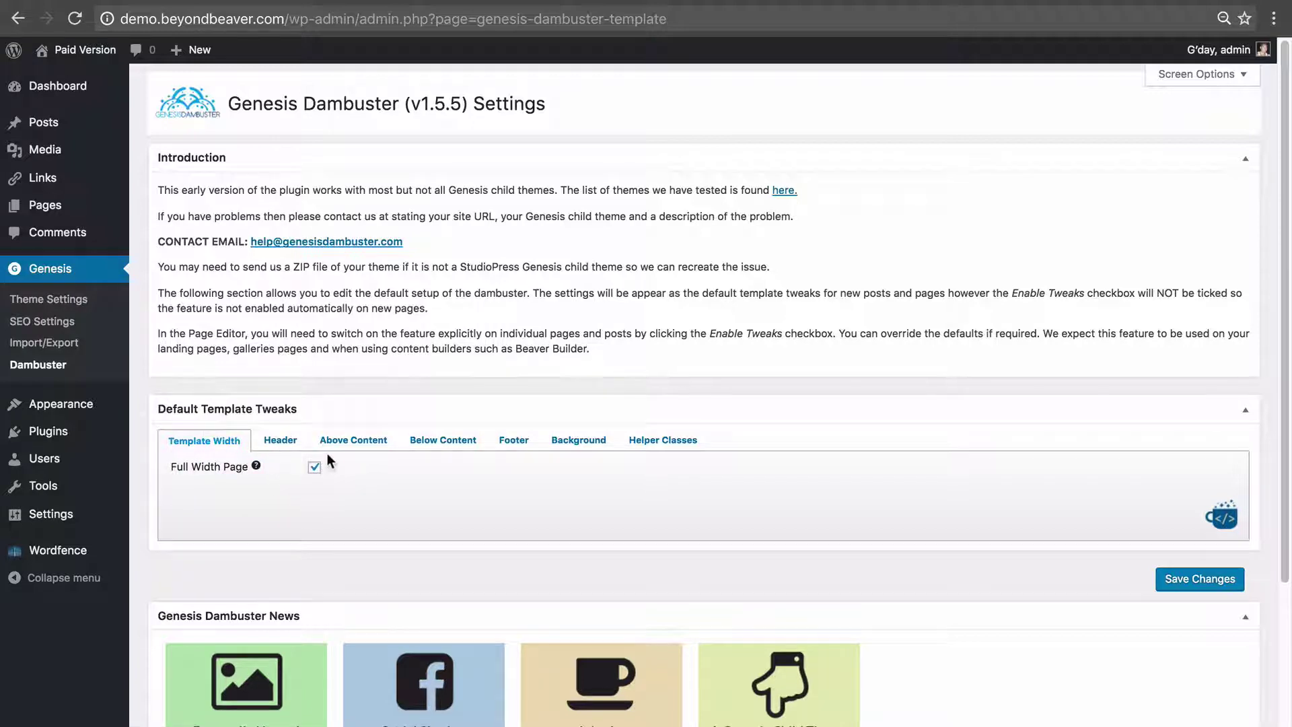
click(663, 440)
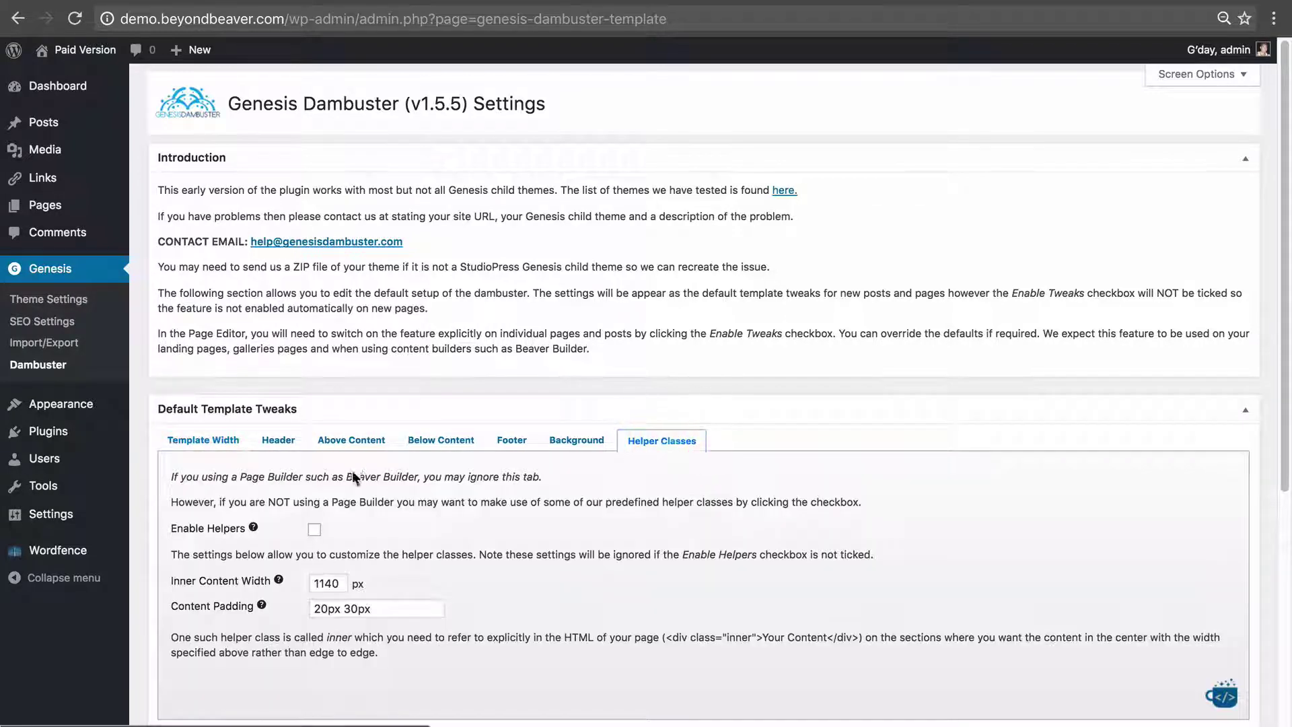
click(228, 441)
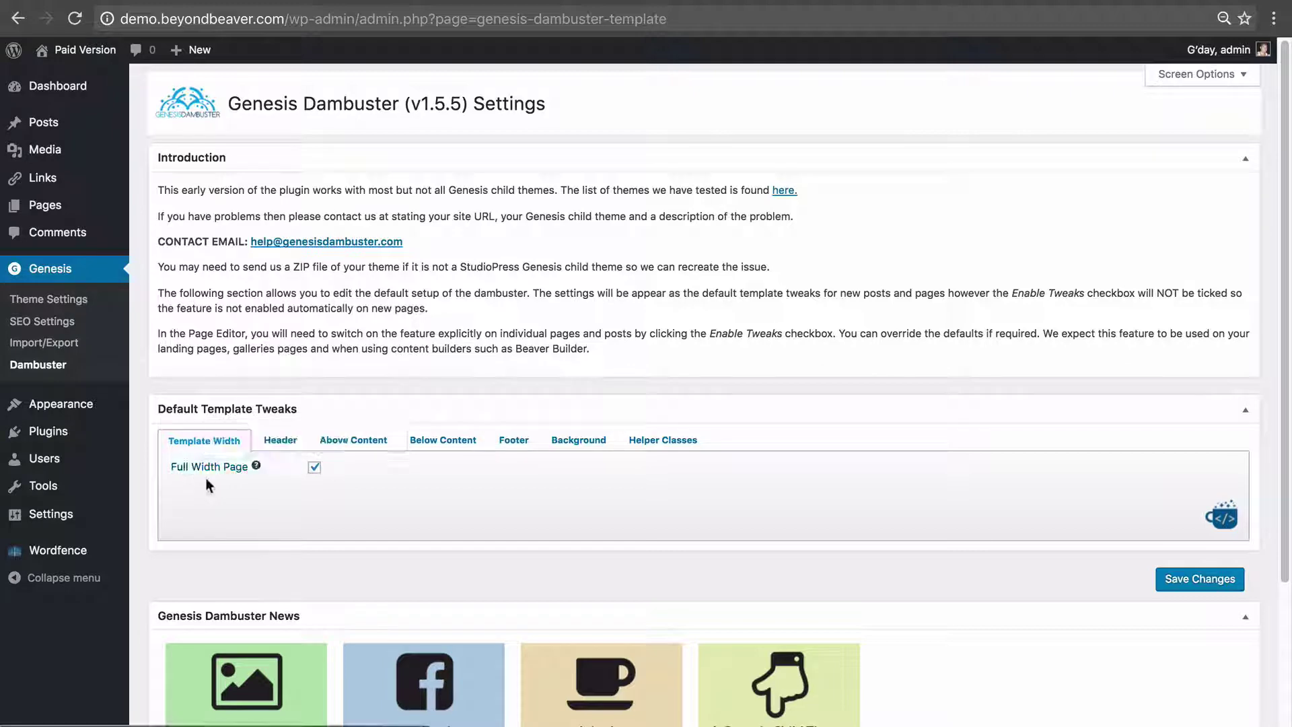
mouse_move(231, 467)
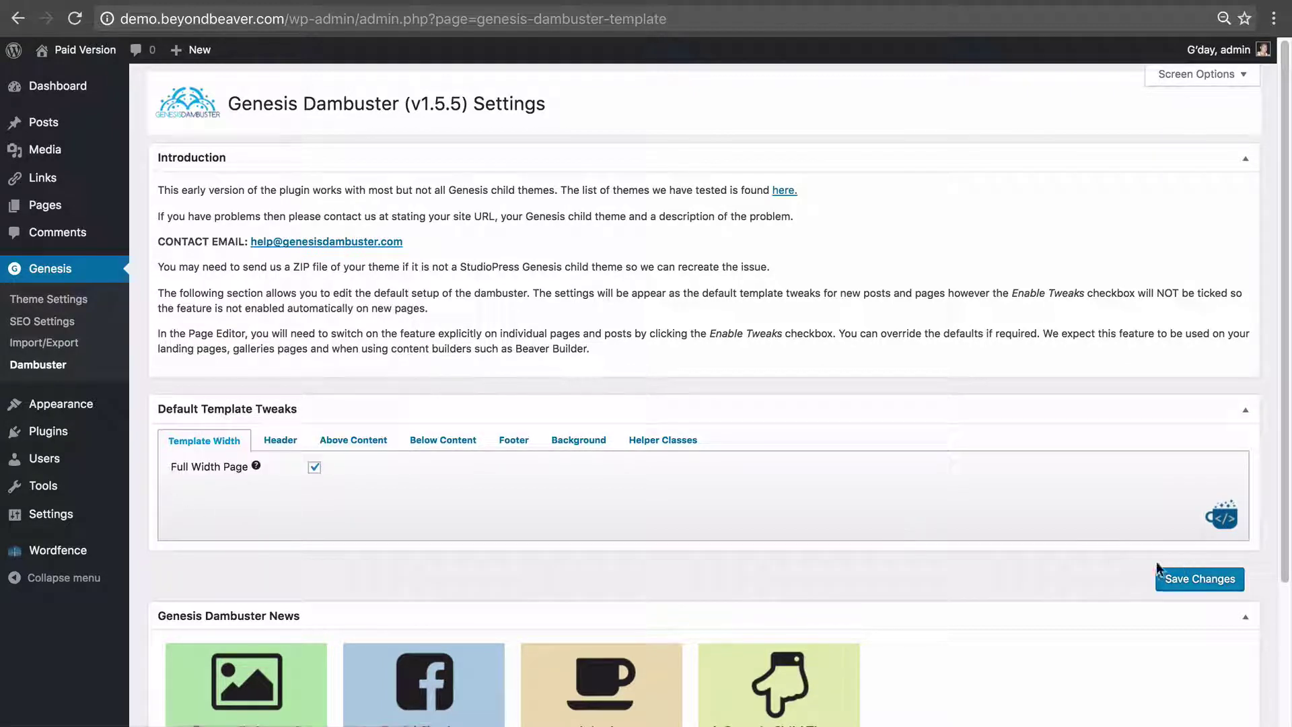
click(1177, 579)
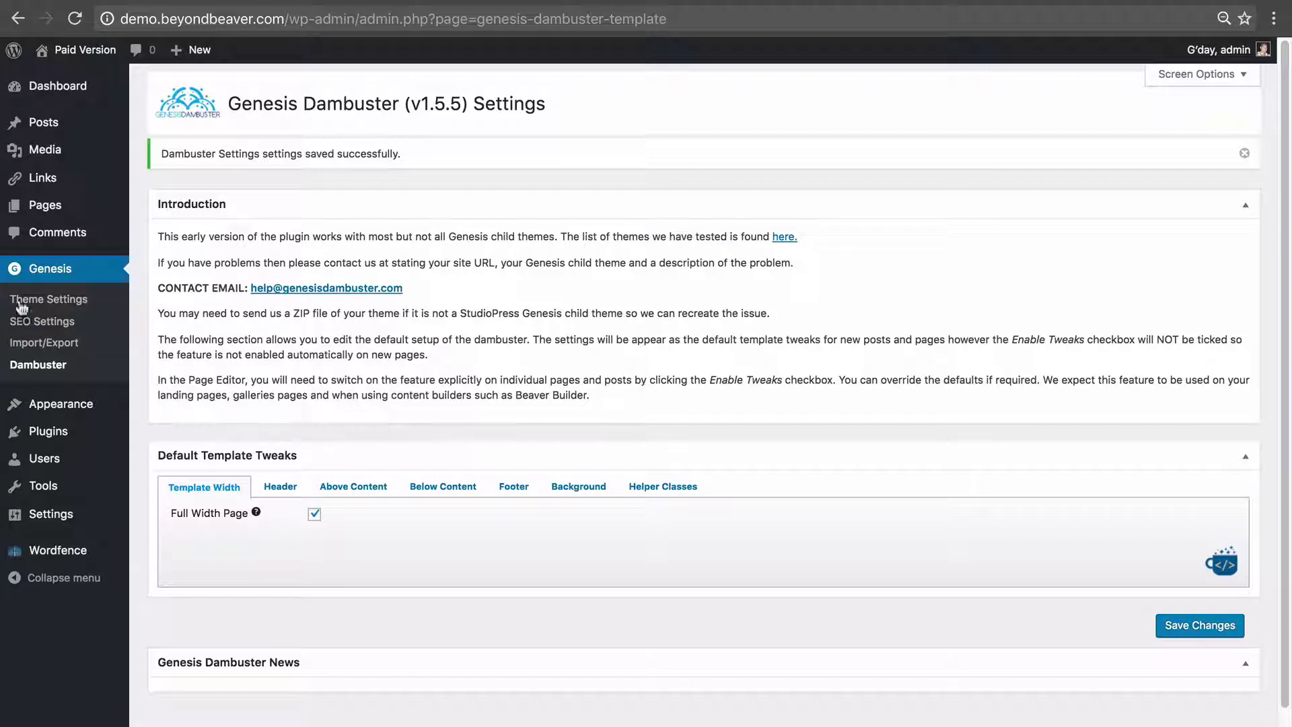
Start a new page and title it About Us
mouse_move(34, 209)
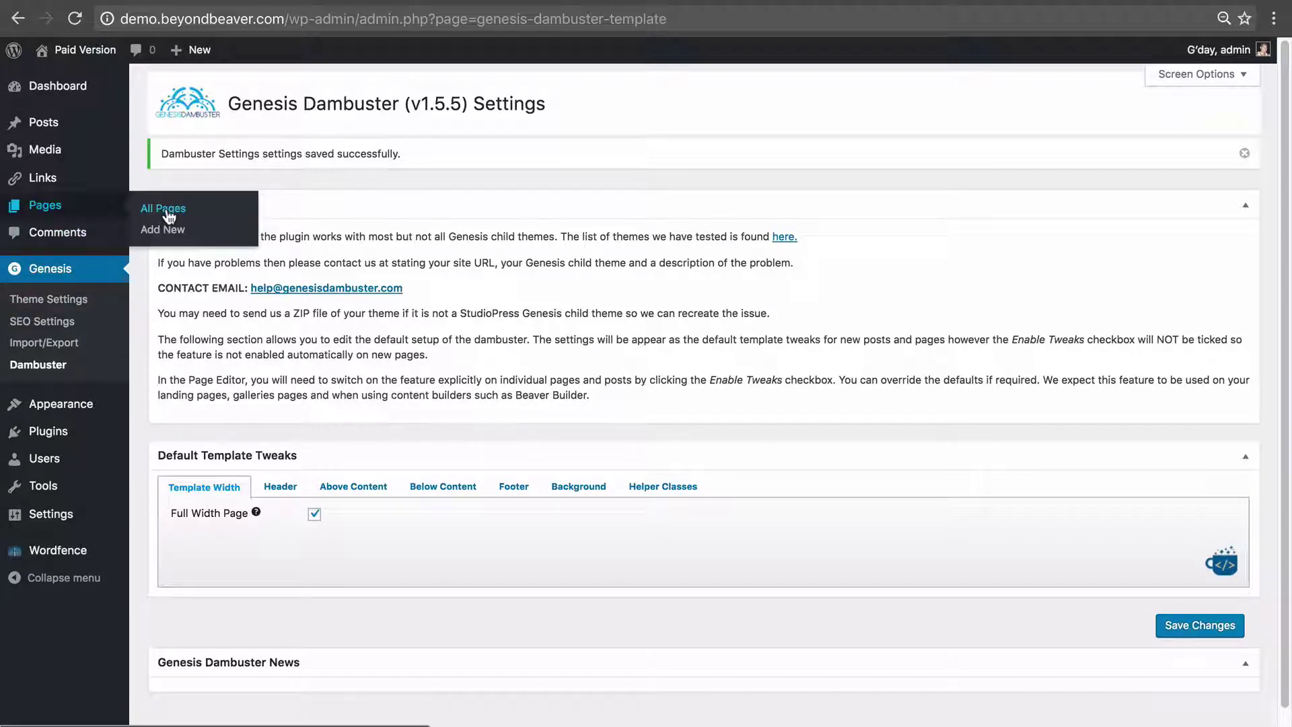
click(170, 231)
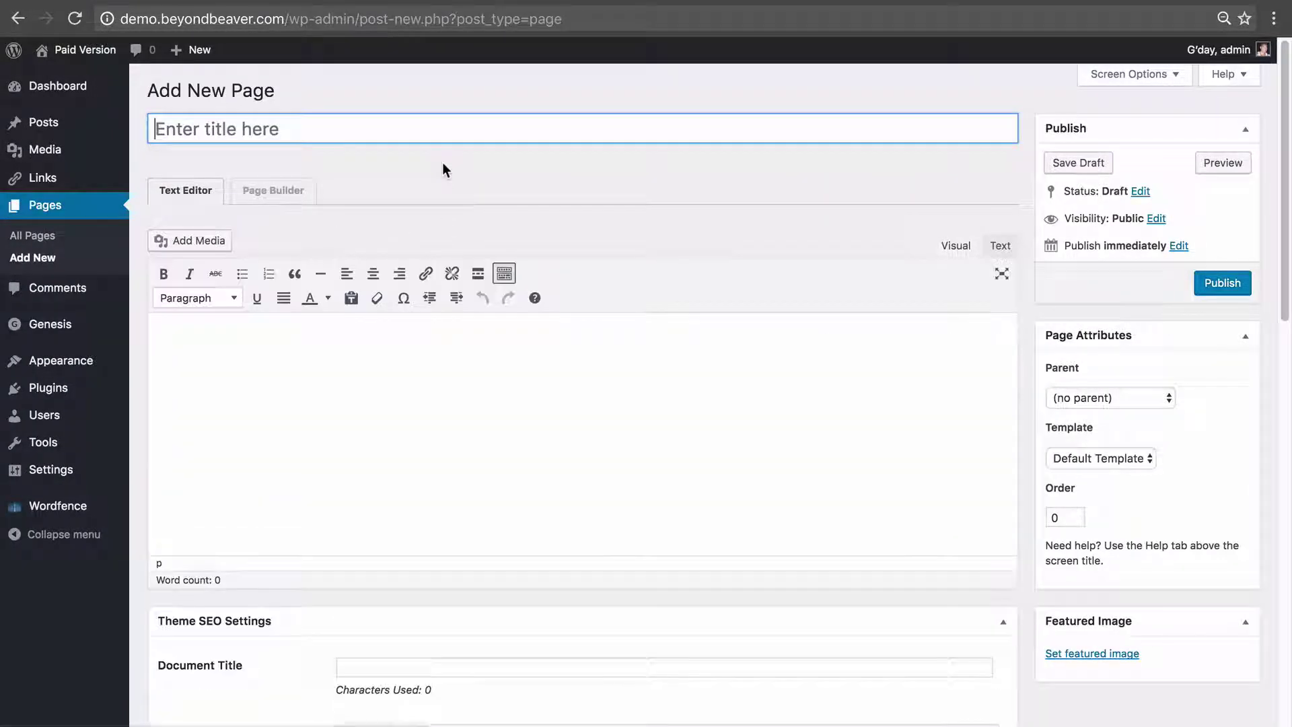
text(About Us)
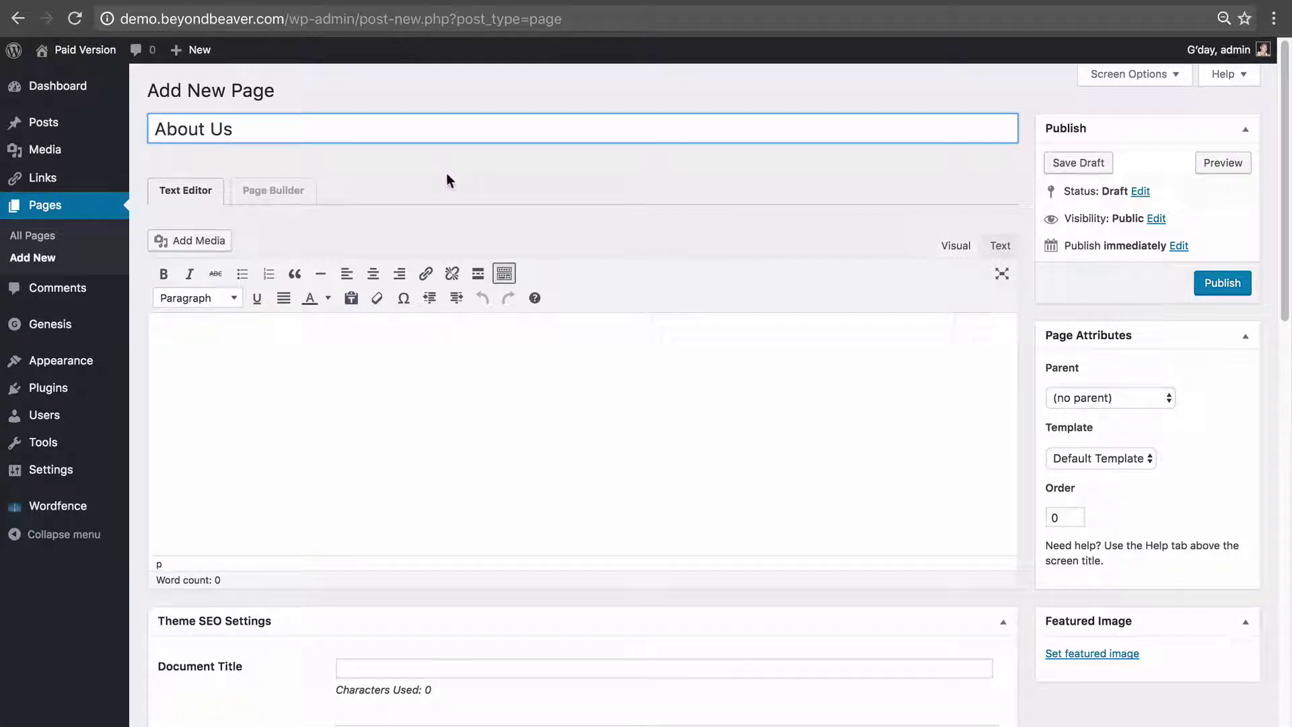
Build the About Us page in Page Builder from the Agency landing page template and publish the changes
click(280, 195)
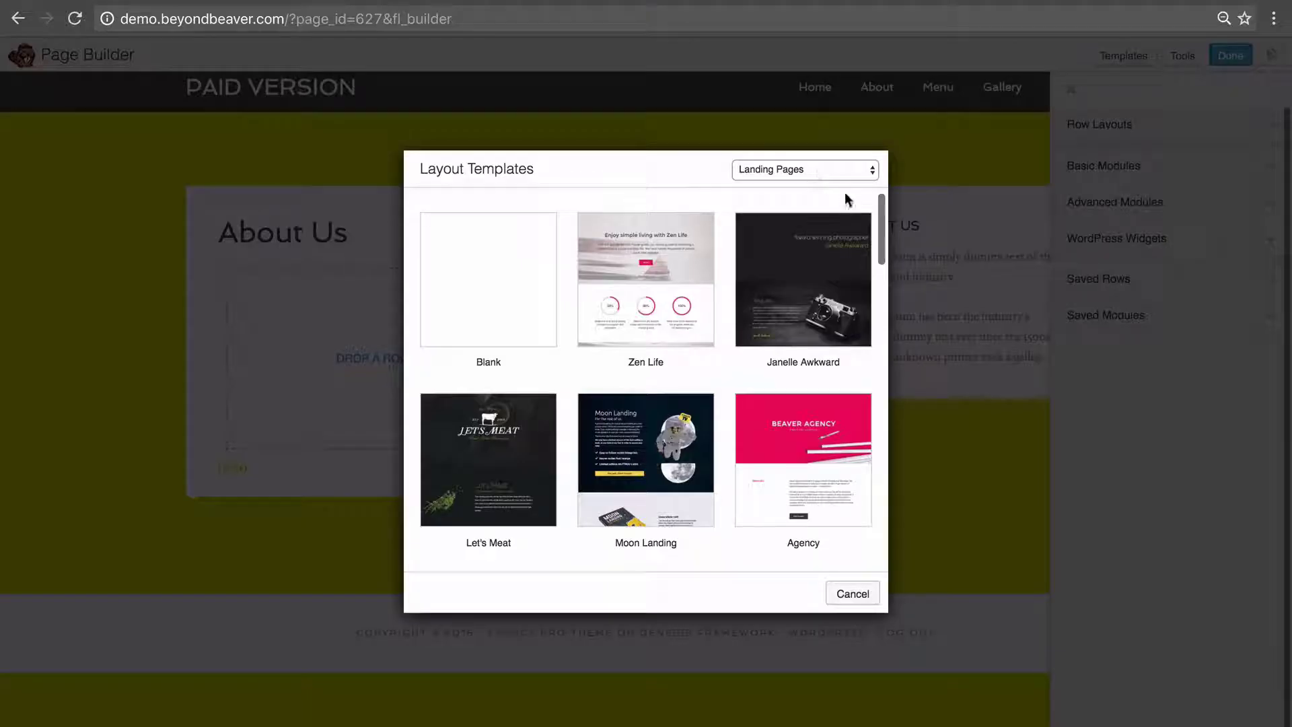
drag(883, 208, 883, 229)
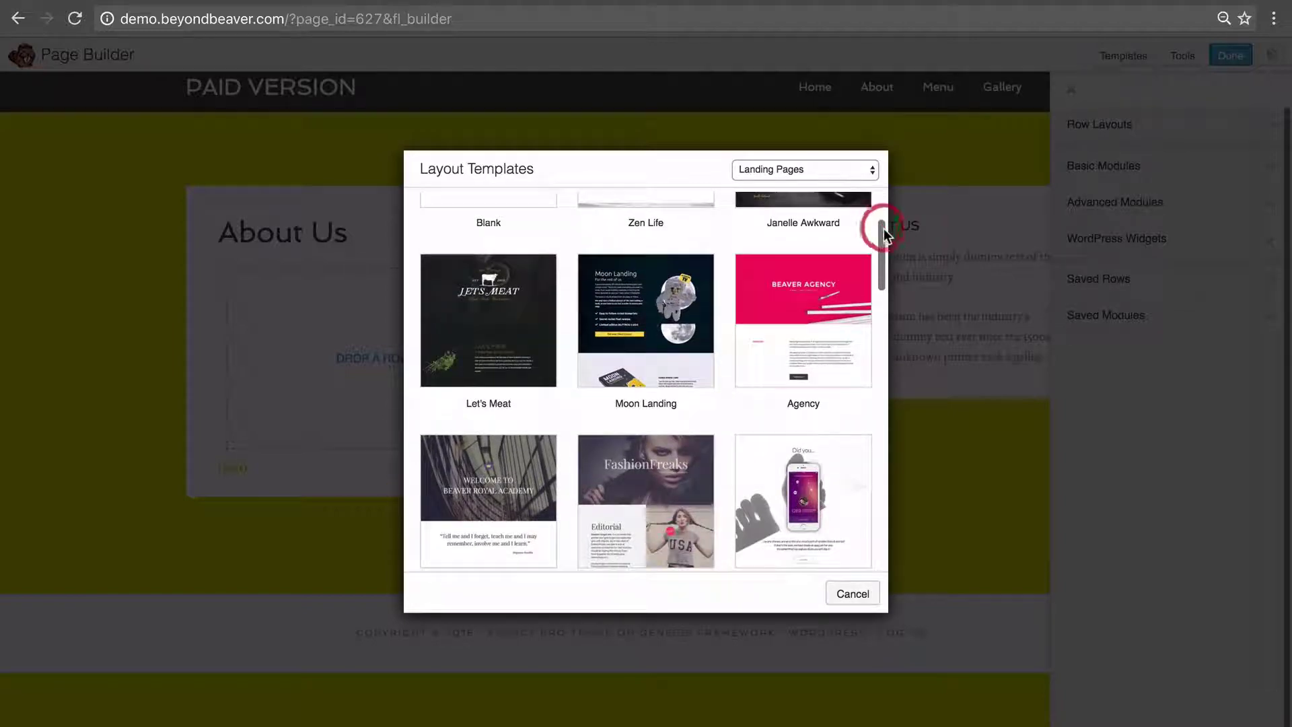
click(781, 320)
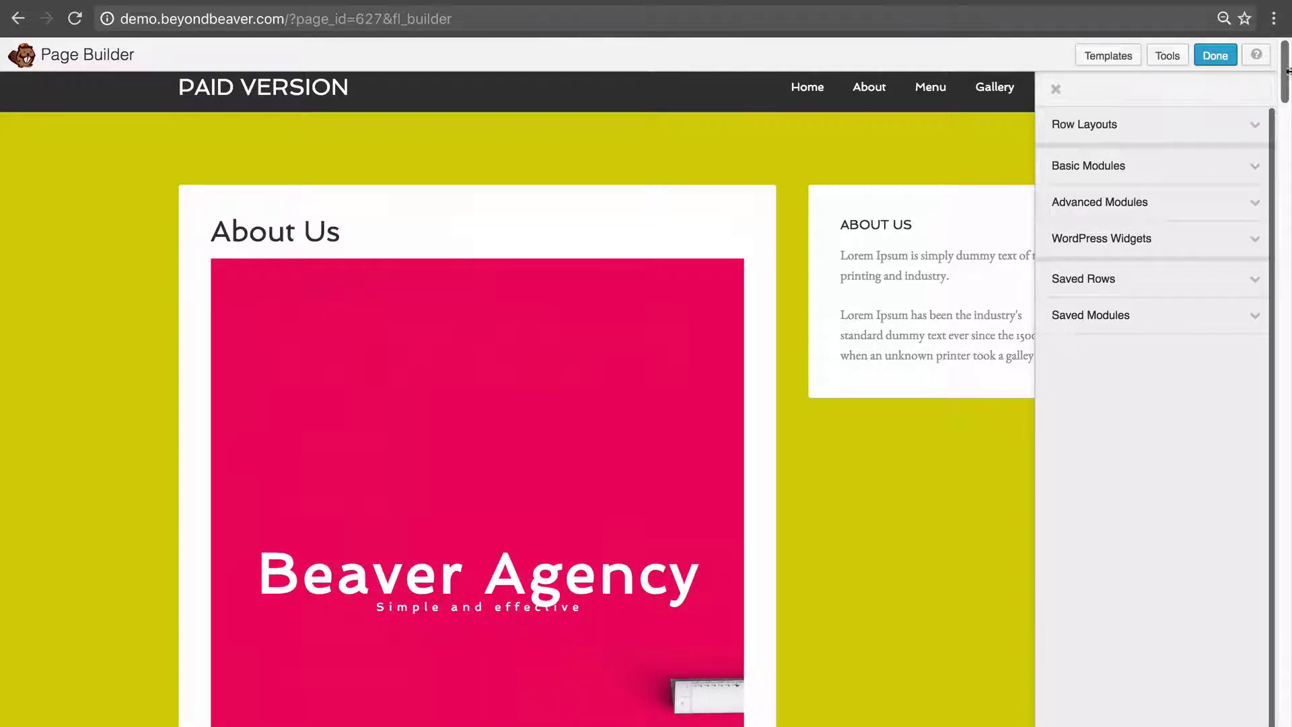
mouse_move(1288, 70)
mouse_down()
mouse_move(1287, 149)
mouse_move(1288, 67)
mouse_up()
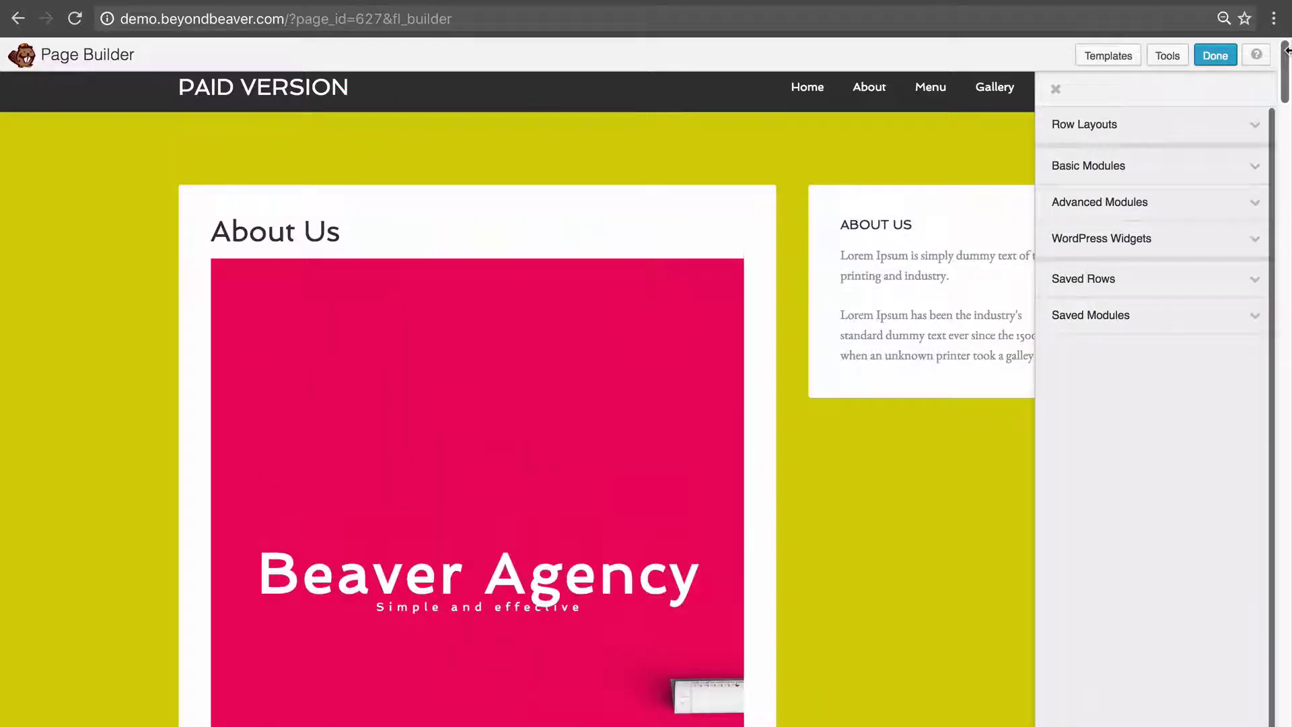
click(1214, 57)
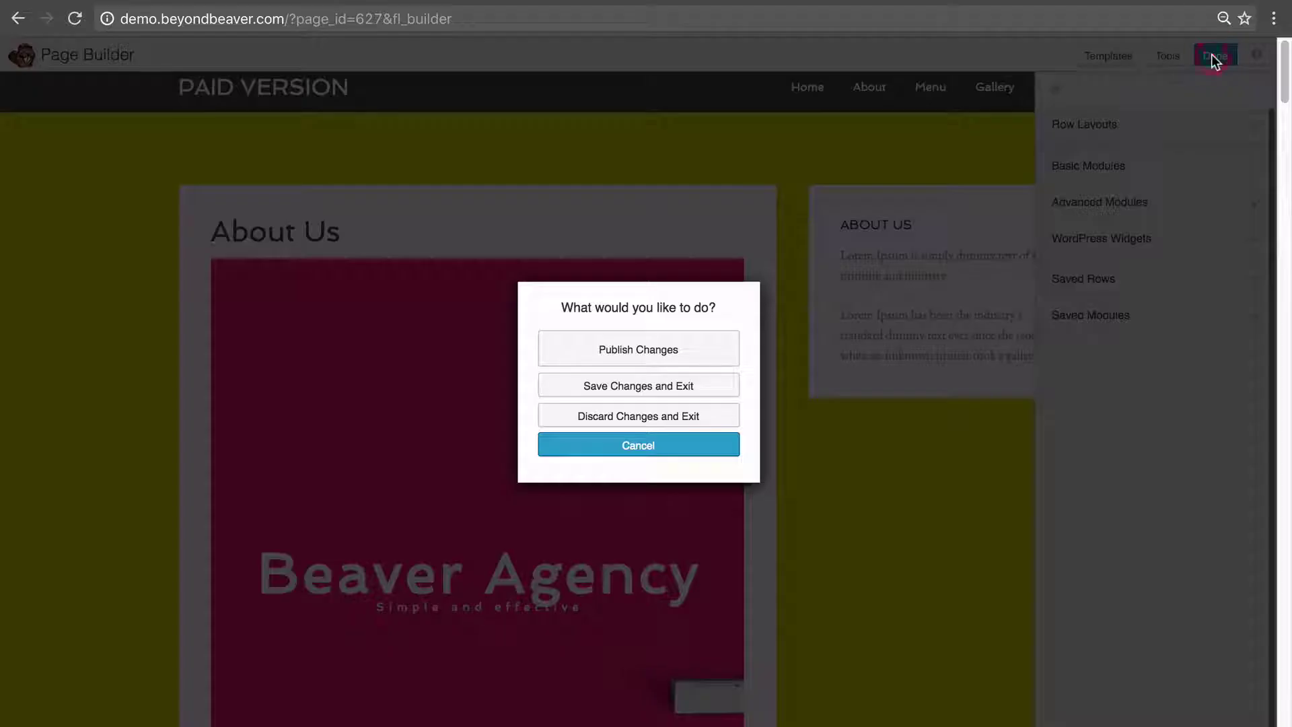
click(688, 347)
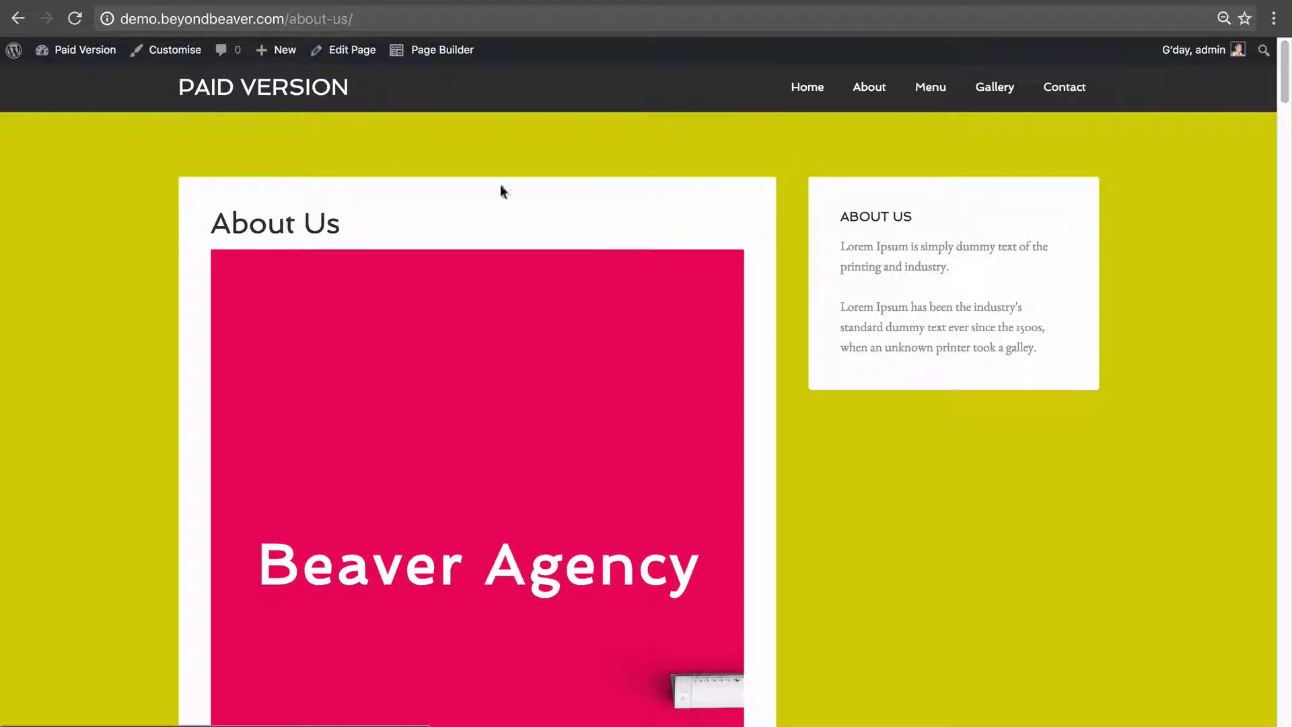
Reopen the About Us page for editing and assign it the full-width layout without sidebars
click(345, 51)
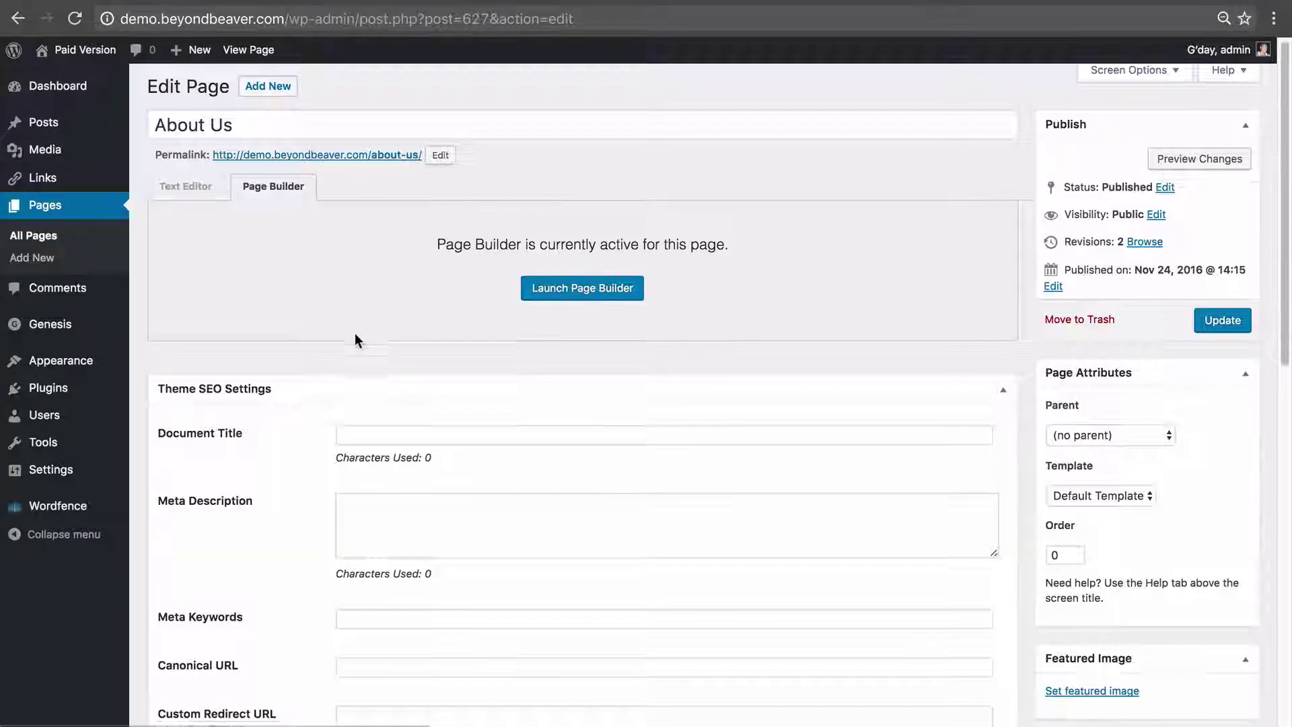
scroll(354, 334, down, 2)
scroll(356, 333, down, 7)
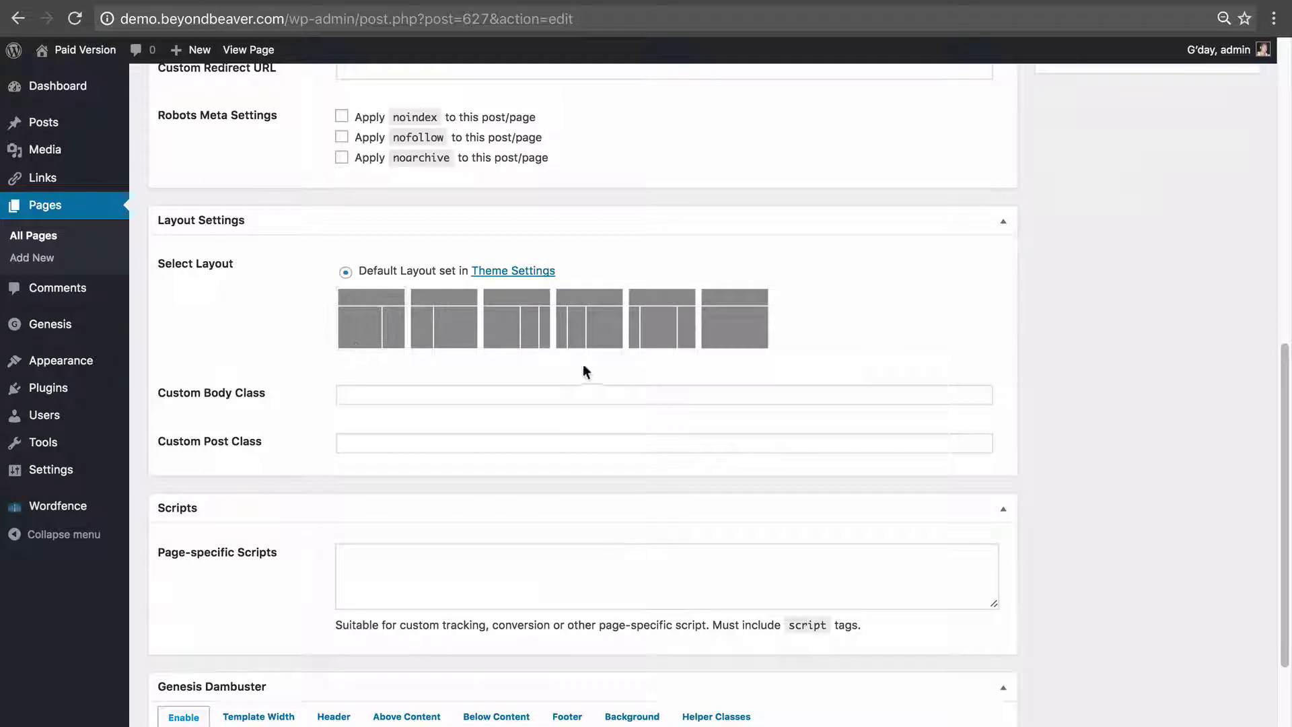
click(736, 322)
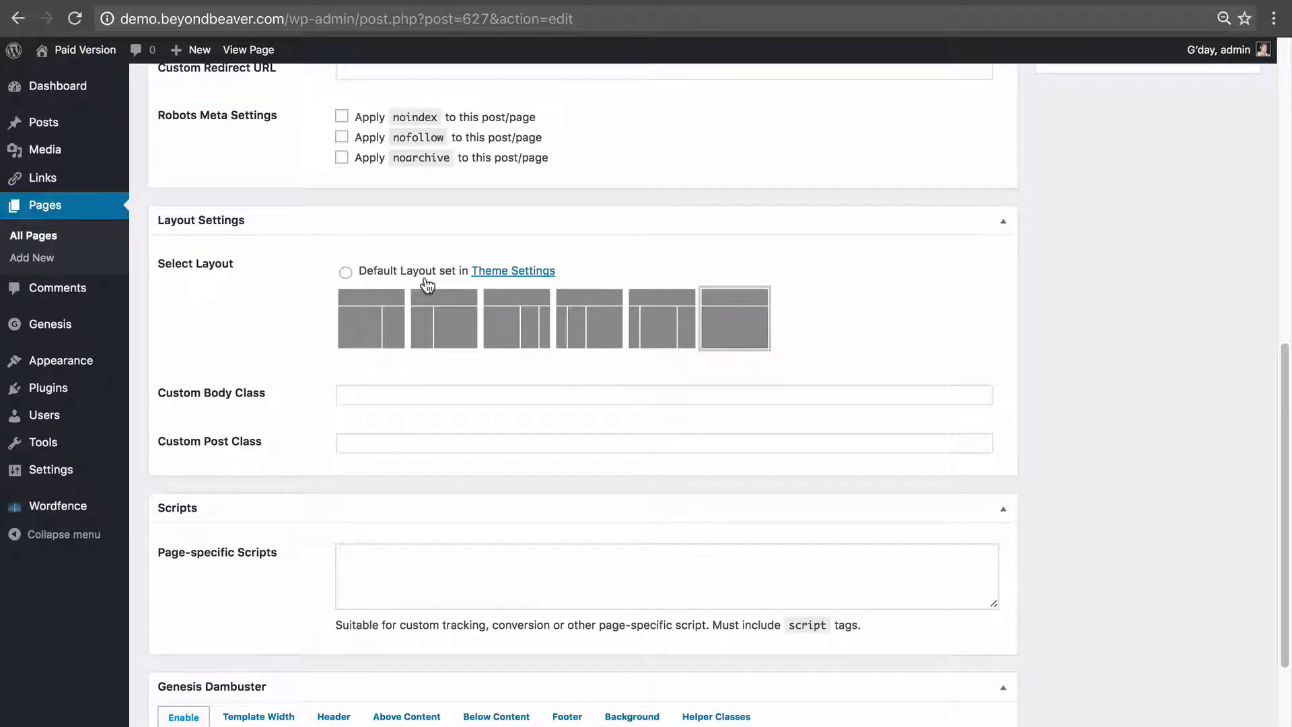
Check the site-wide default layout in the Genesis Theme Settings and return to the page's full-width layout selection
right_click(515, 270)
click(536, 276)
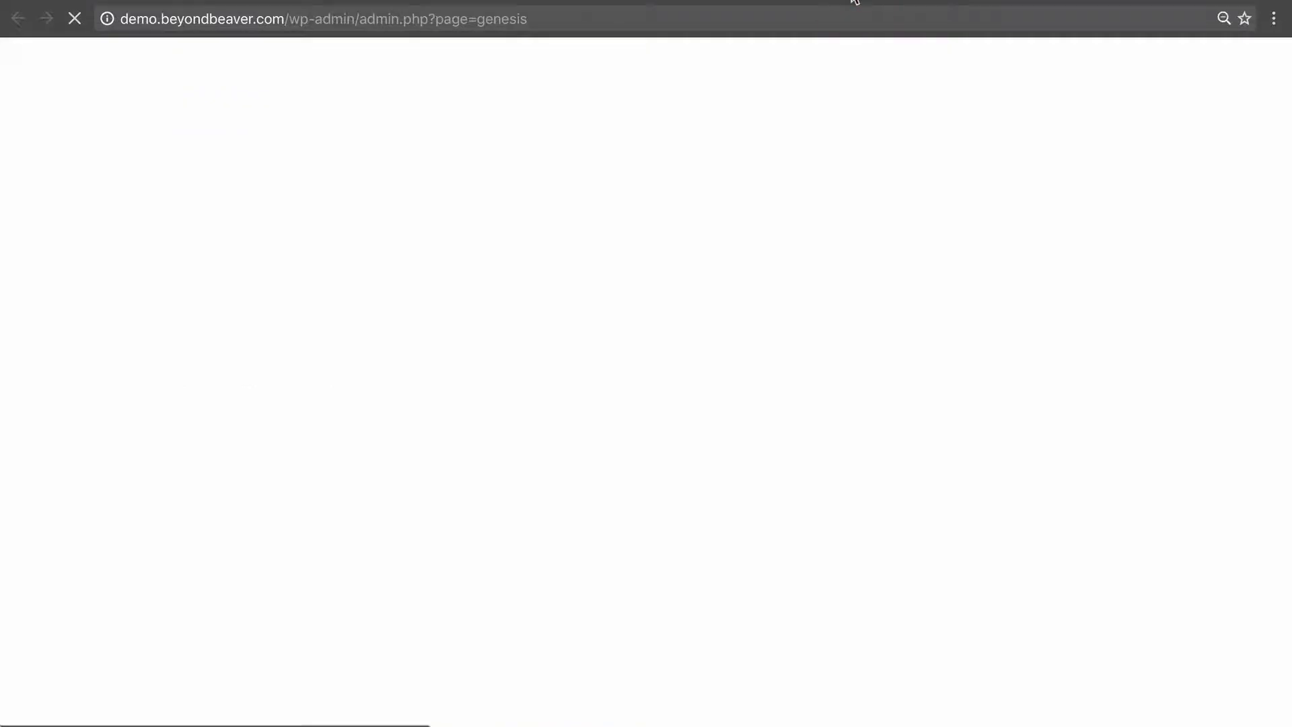
scroll(248, 507, down, 5)
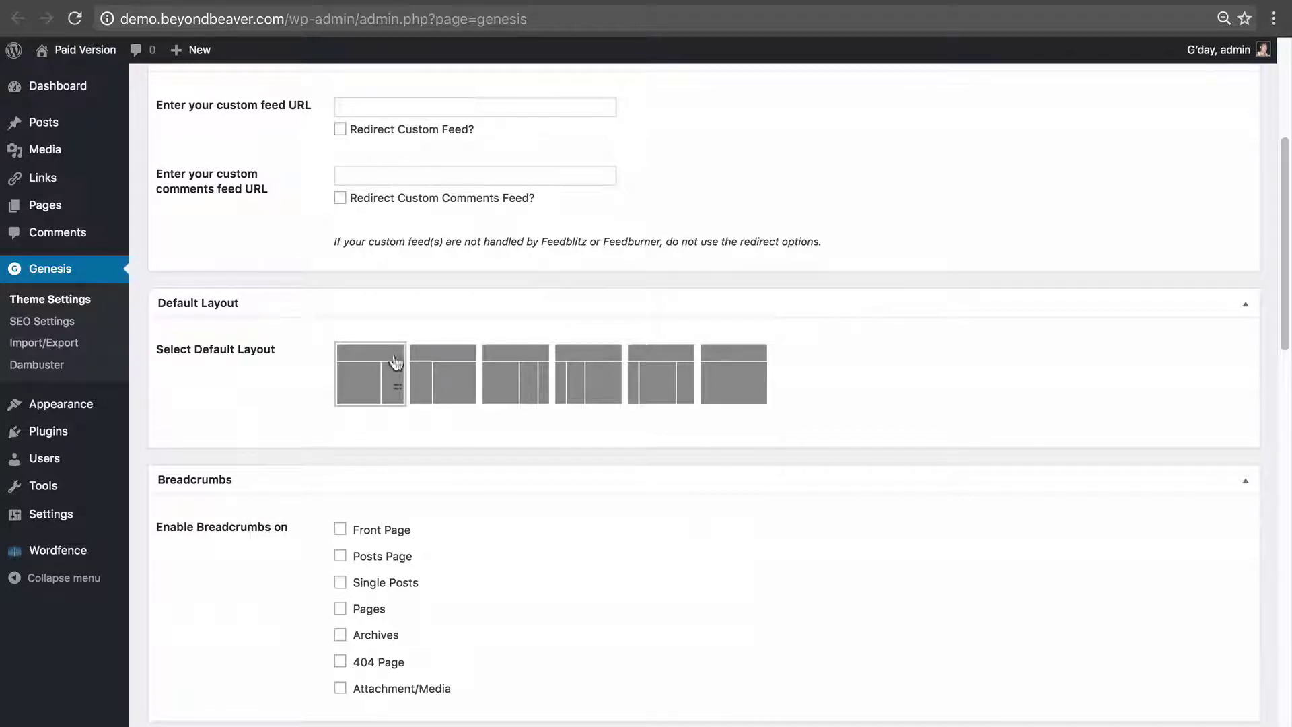
key(super+w)
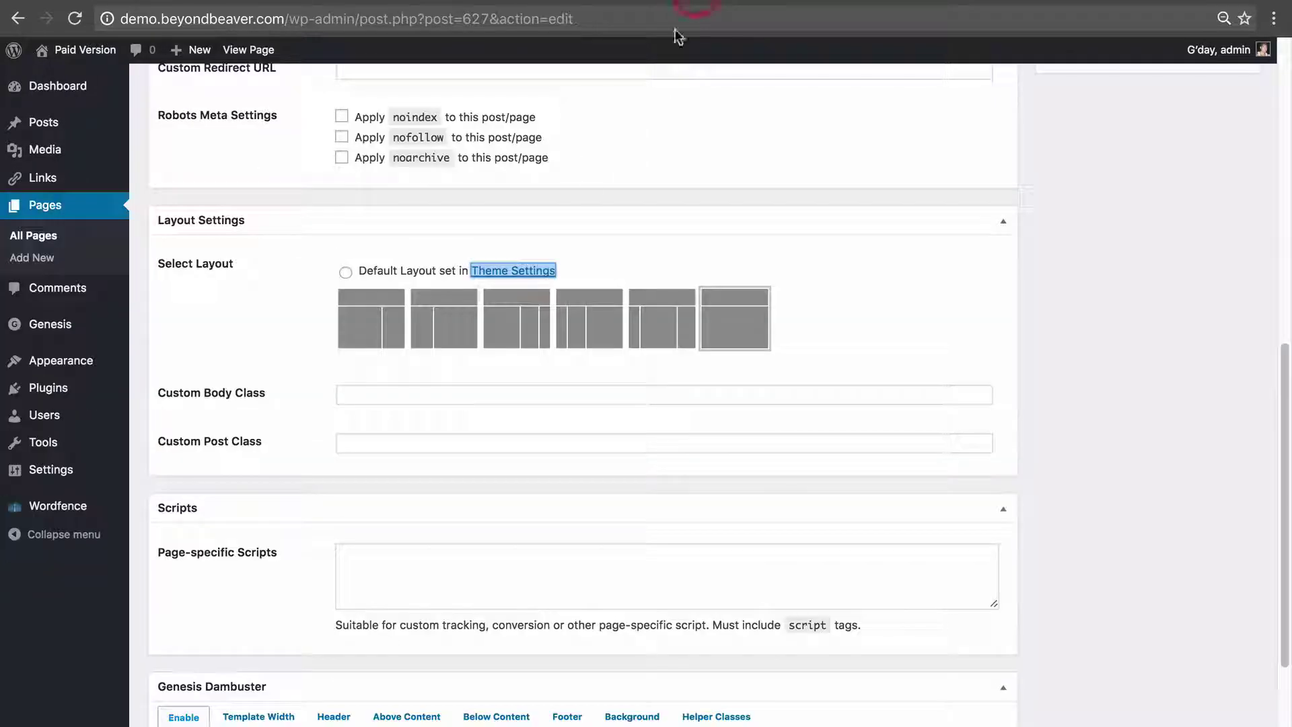
click(726, 319)
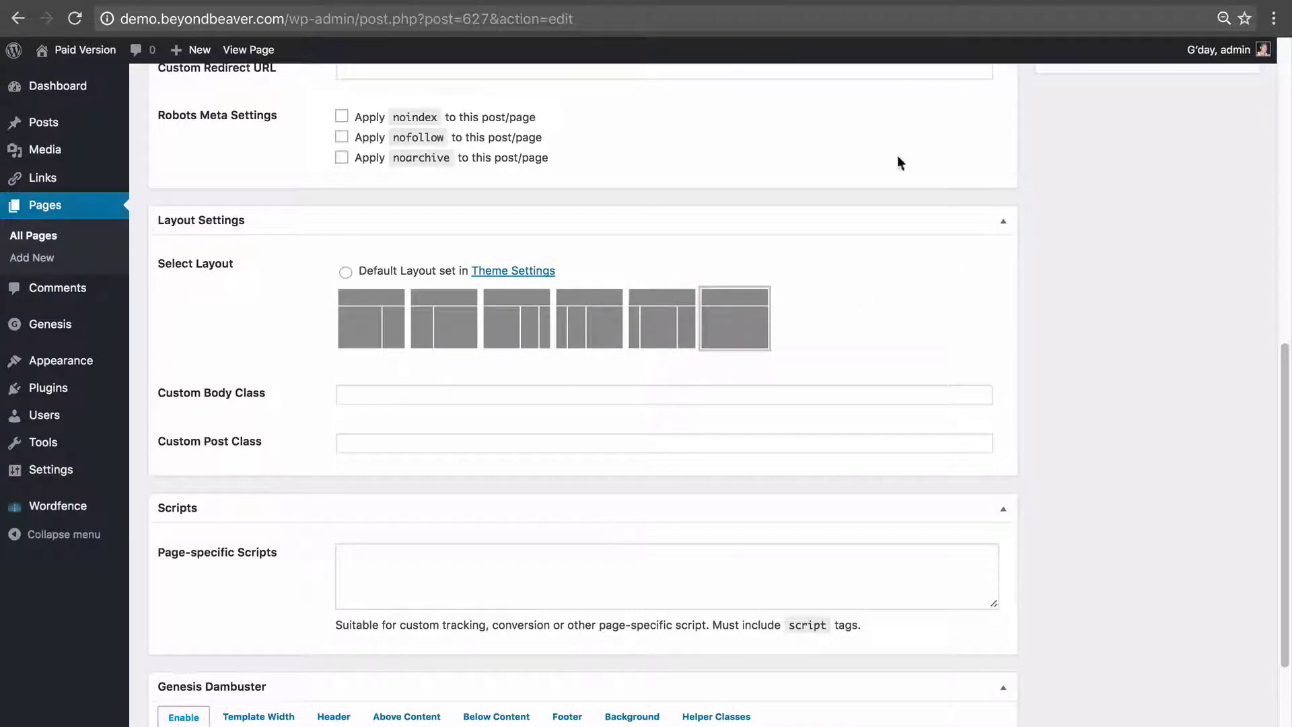
Review the page's Genesis Dambuster tweaks: Enable Tweaks, Full Width Page, and the header, above-content, below-content and footer options
scroll(796, 496, down, 3)
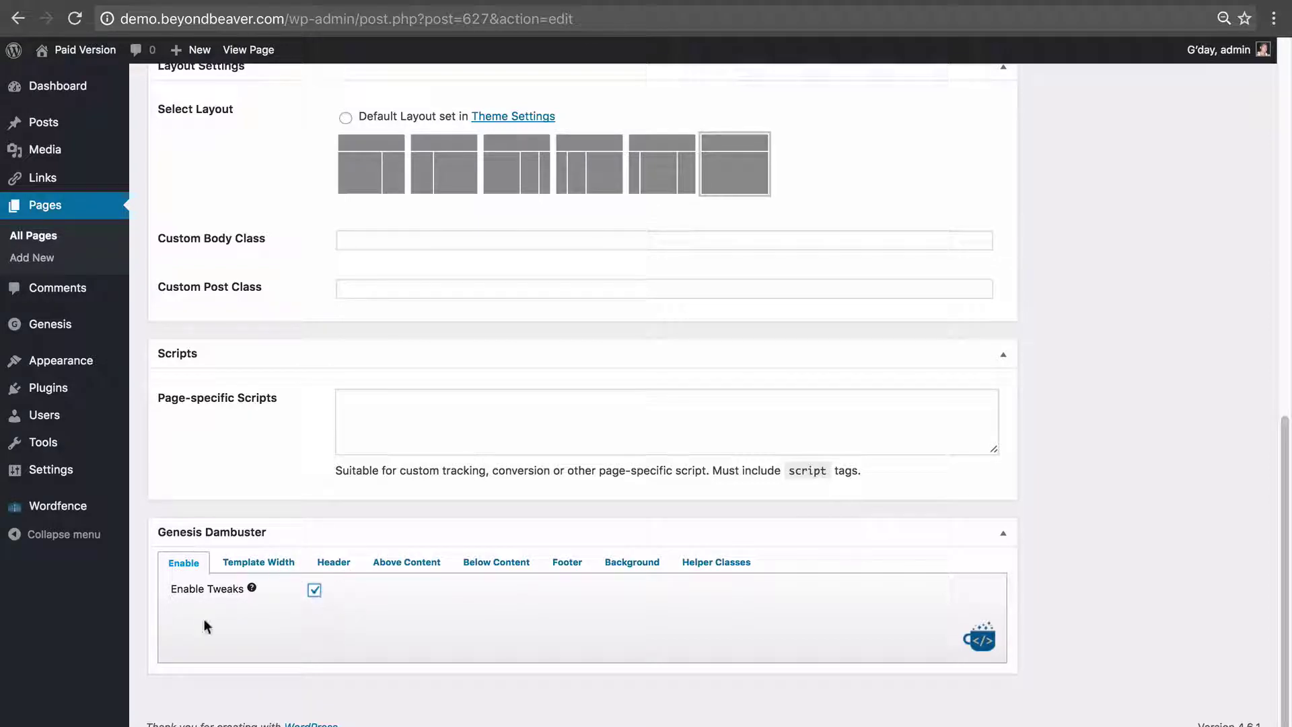
click(244, 564)
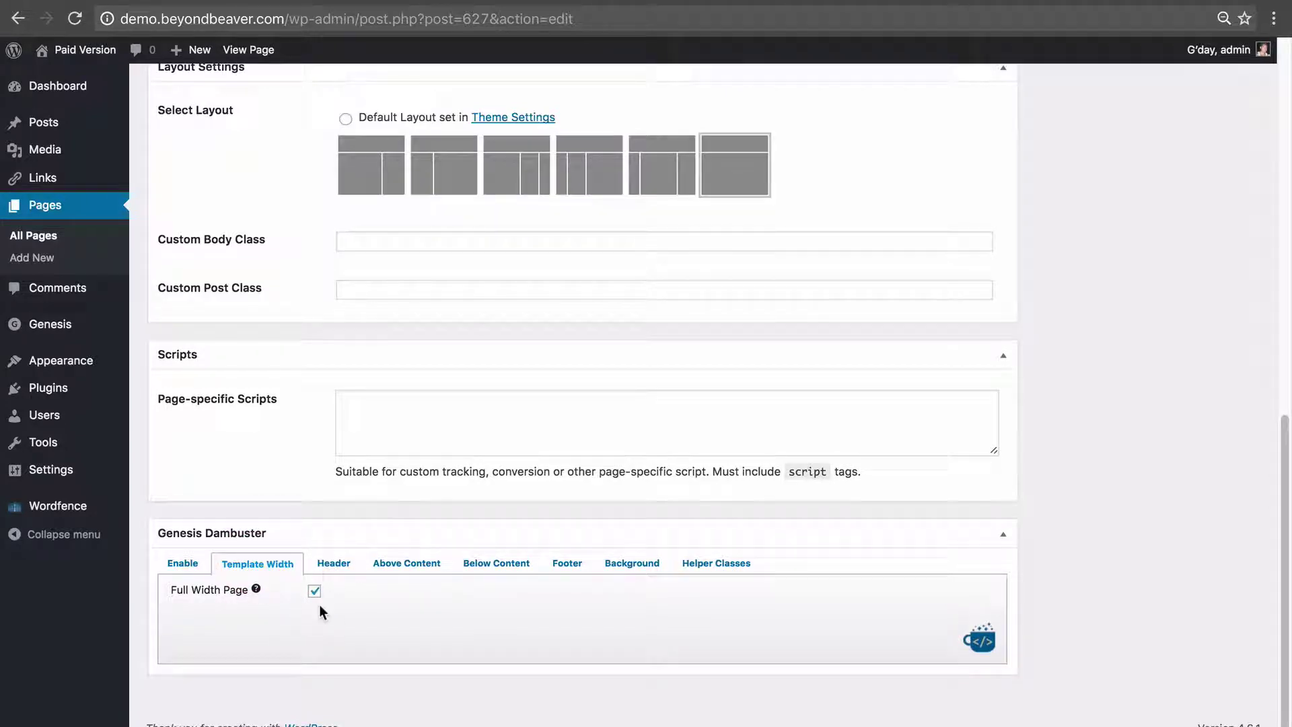
click(334, 564)
click(393, 565)
click(492, 565)
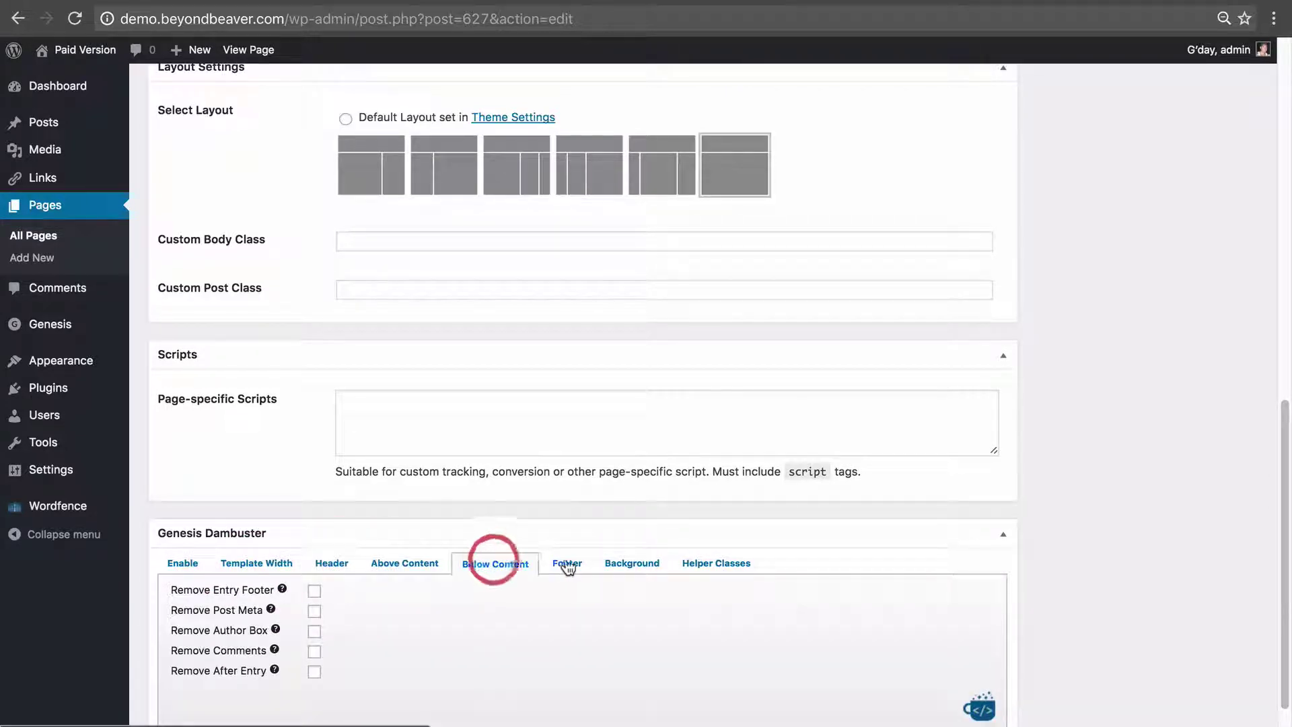
click(568, 566)
click(510, 569)
click(410, 564)
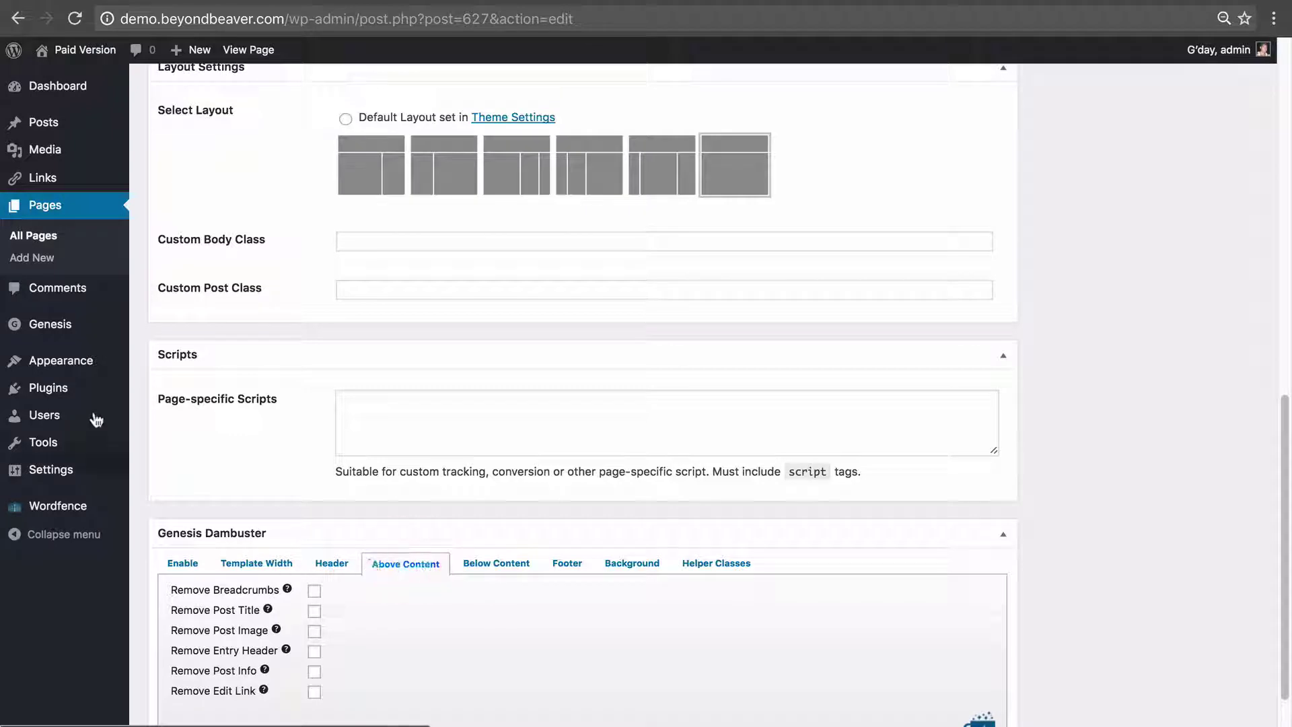
mouse_move(66, 328)
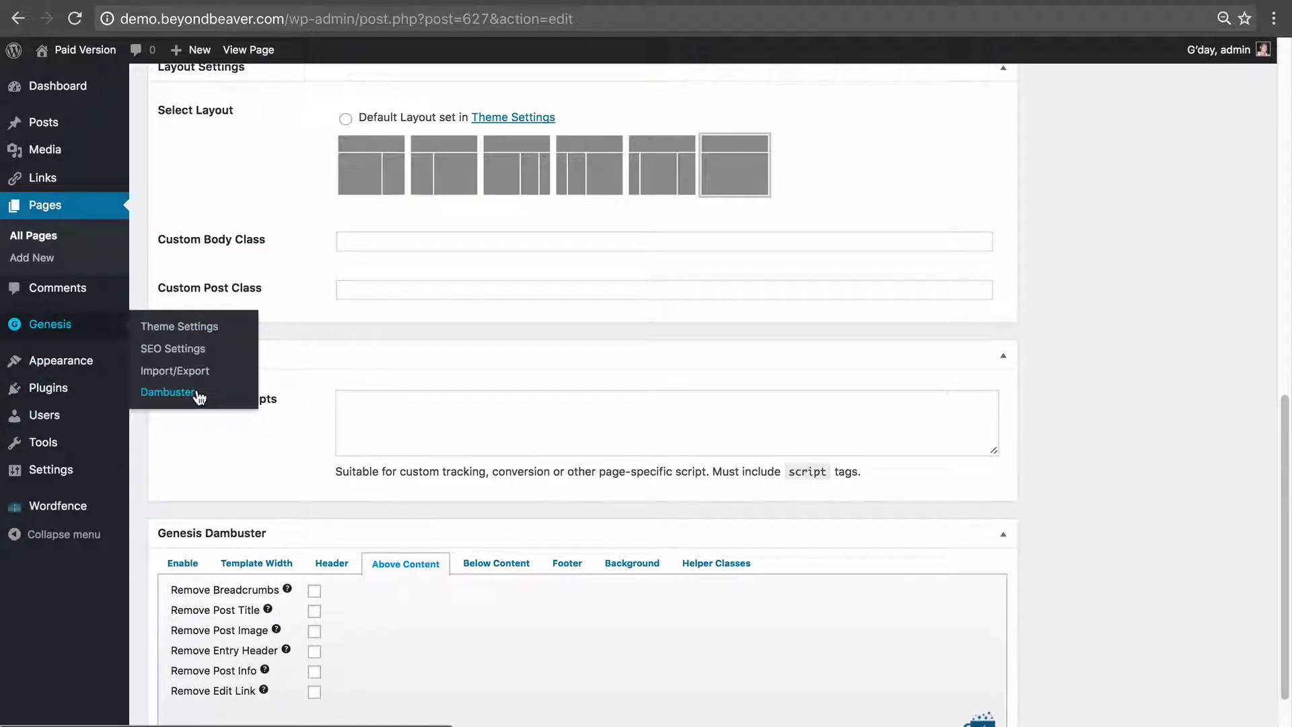
click(170, 568)
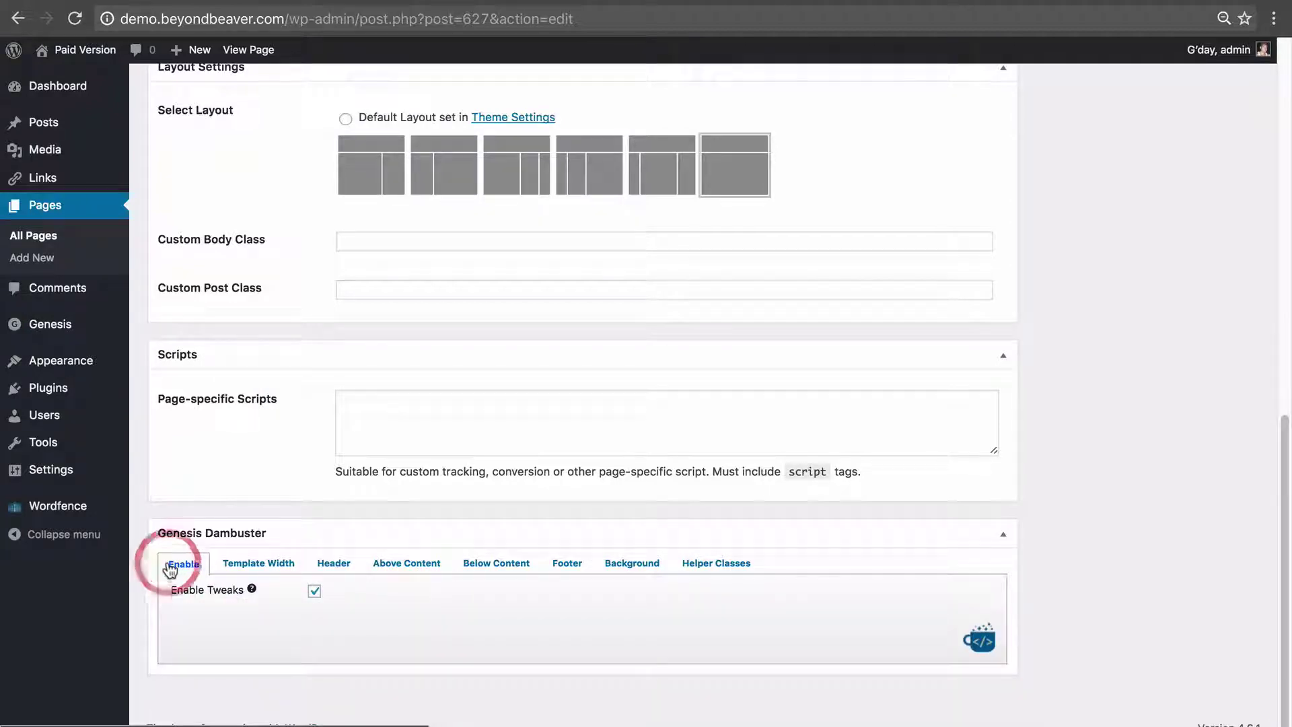
Update the About Us page and view it on the live site
scroll(942, 572, up, 15)
click(1223, 321)
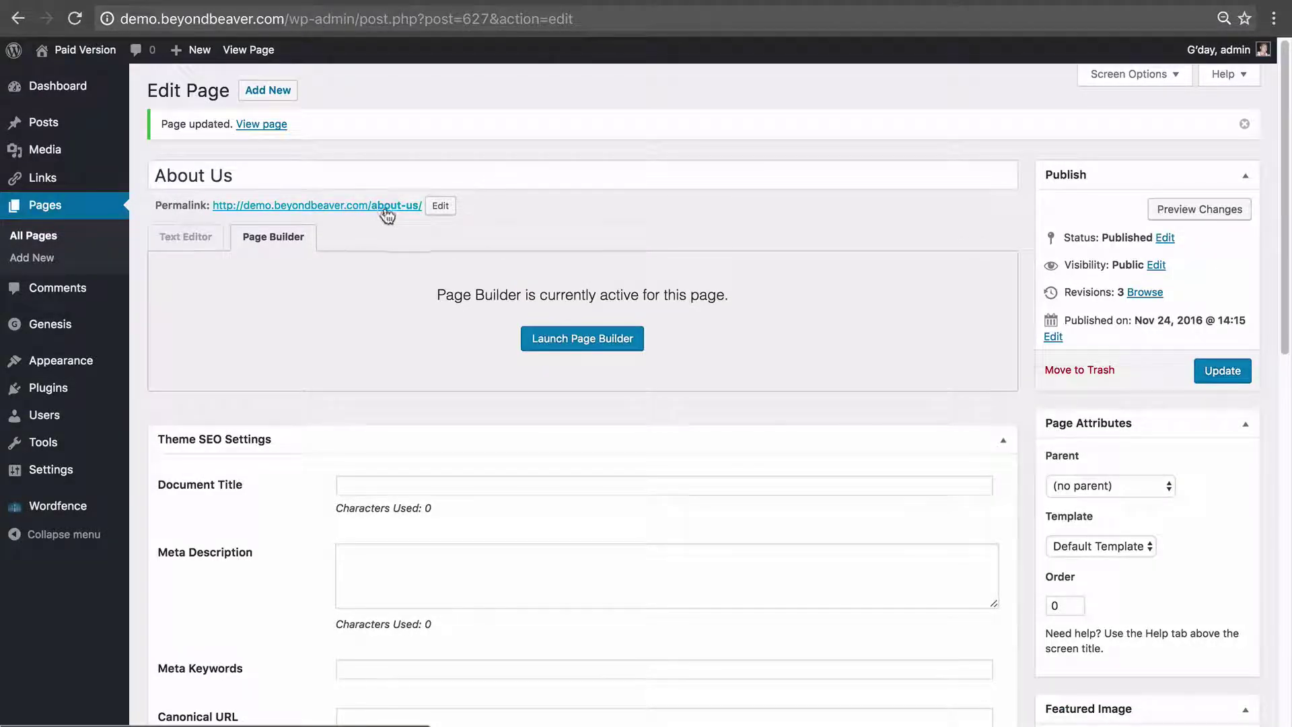
click(389, 207)
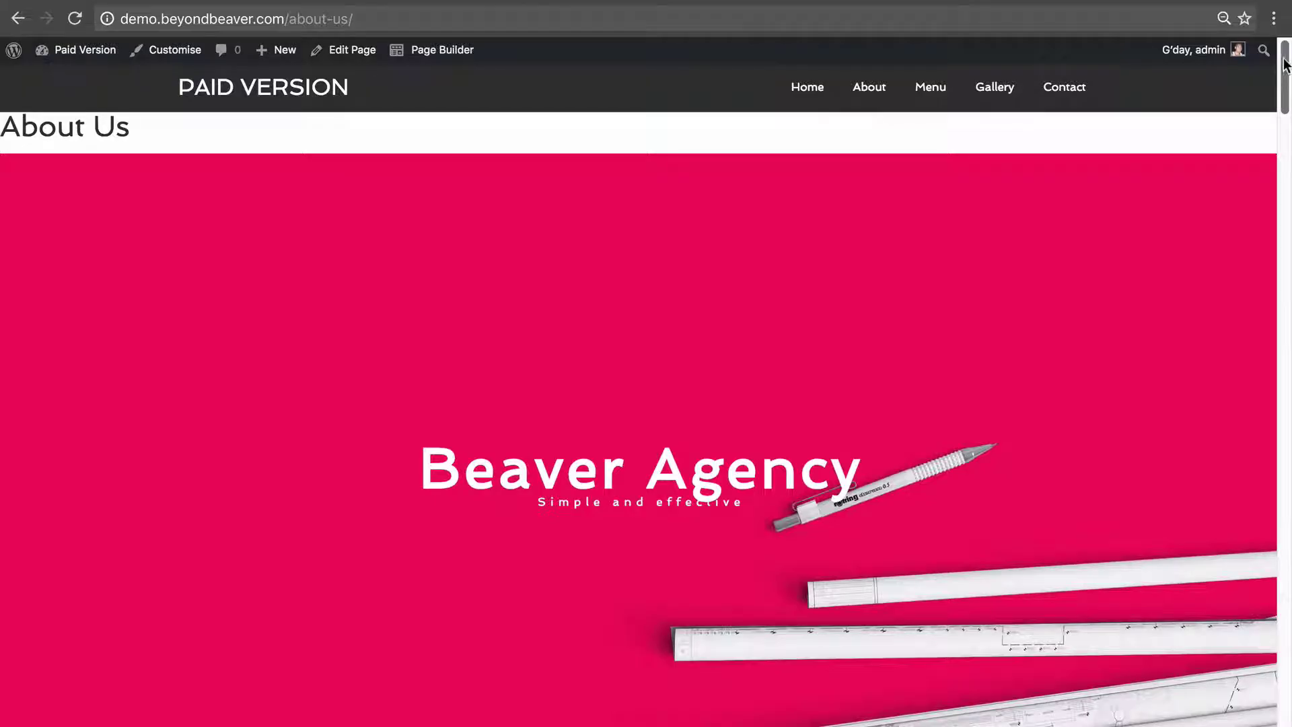
mouse_move(1286, 59)
mouse_down()
mouse_move(1288, 680)
mouse_move(1288, 40)
mouse_up()
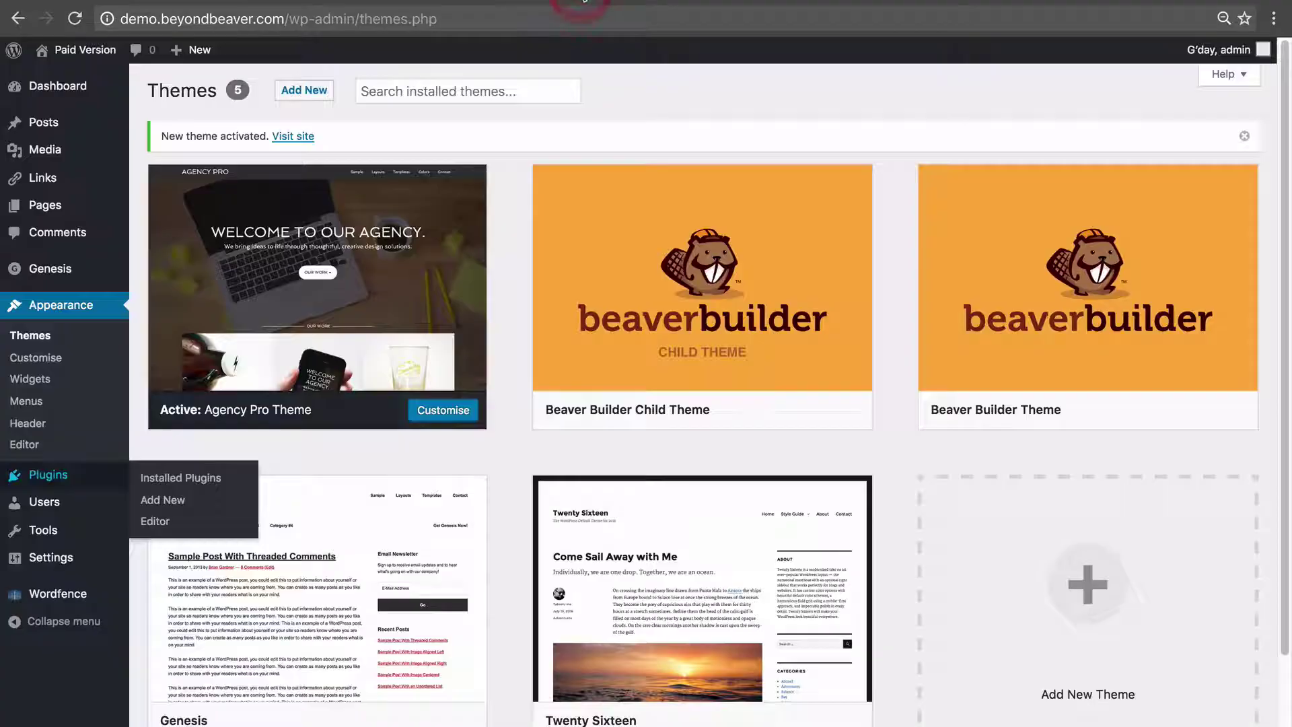
Enable the default Remove Post Title tweak in the Dambuster settings and save the changes
click(57, 86)
mouse_move(54, 325)
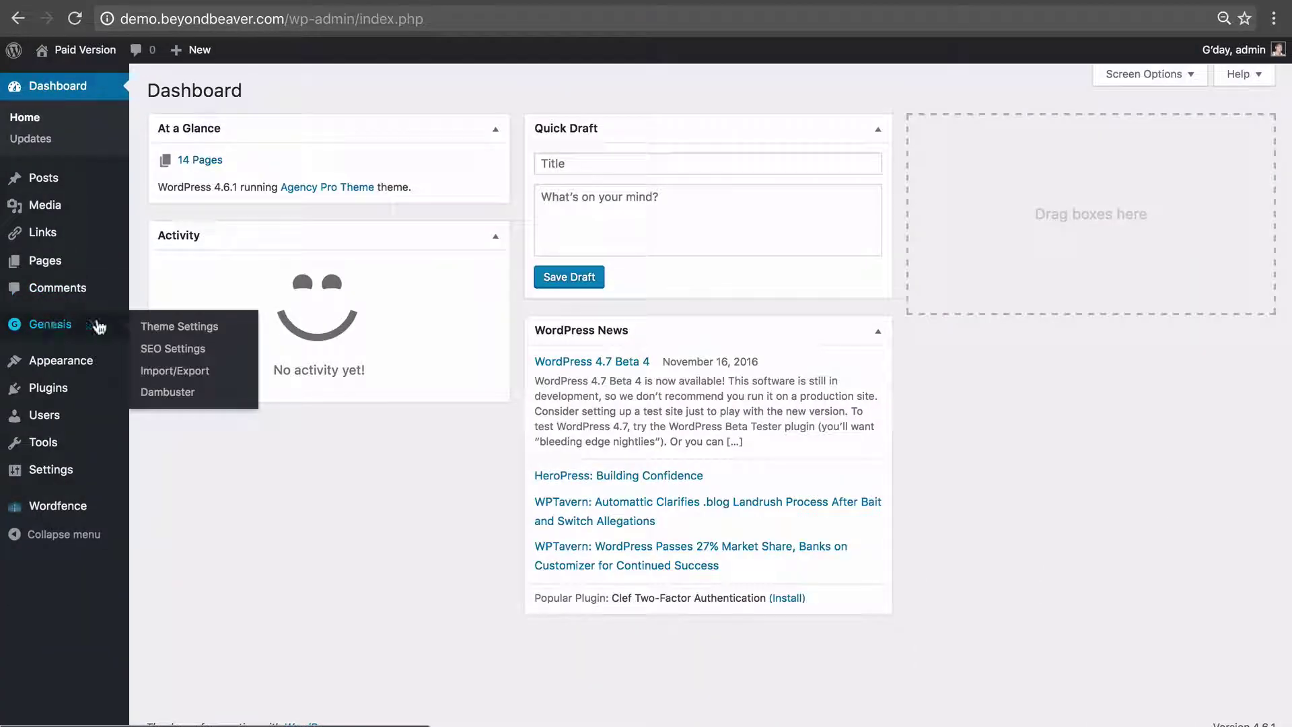
click(164, 402)
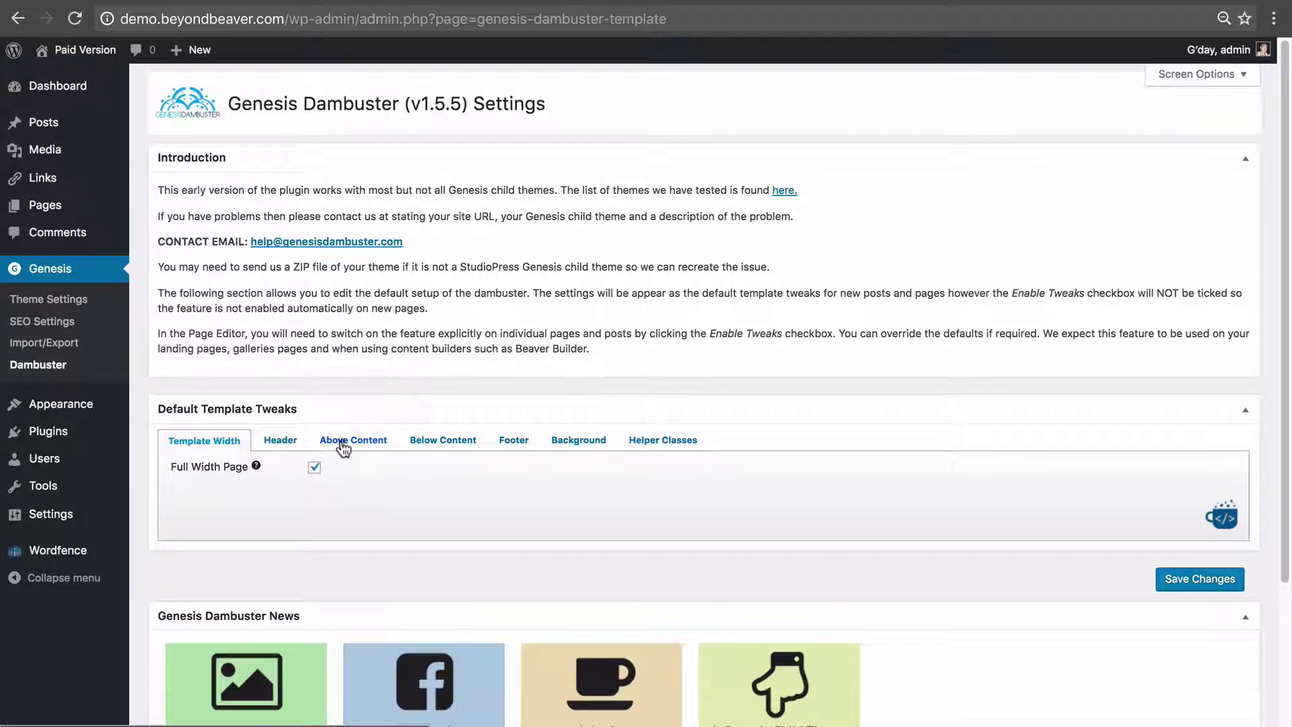
click(346, 447)
mouse_move(220, 484)
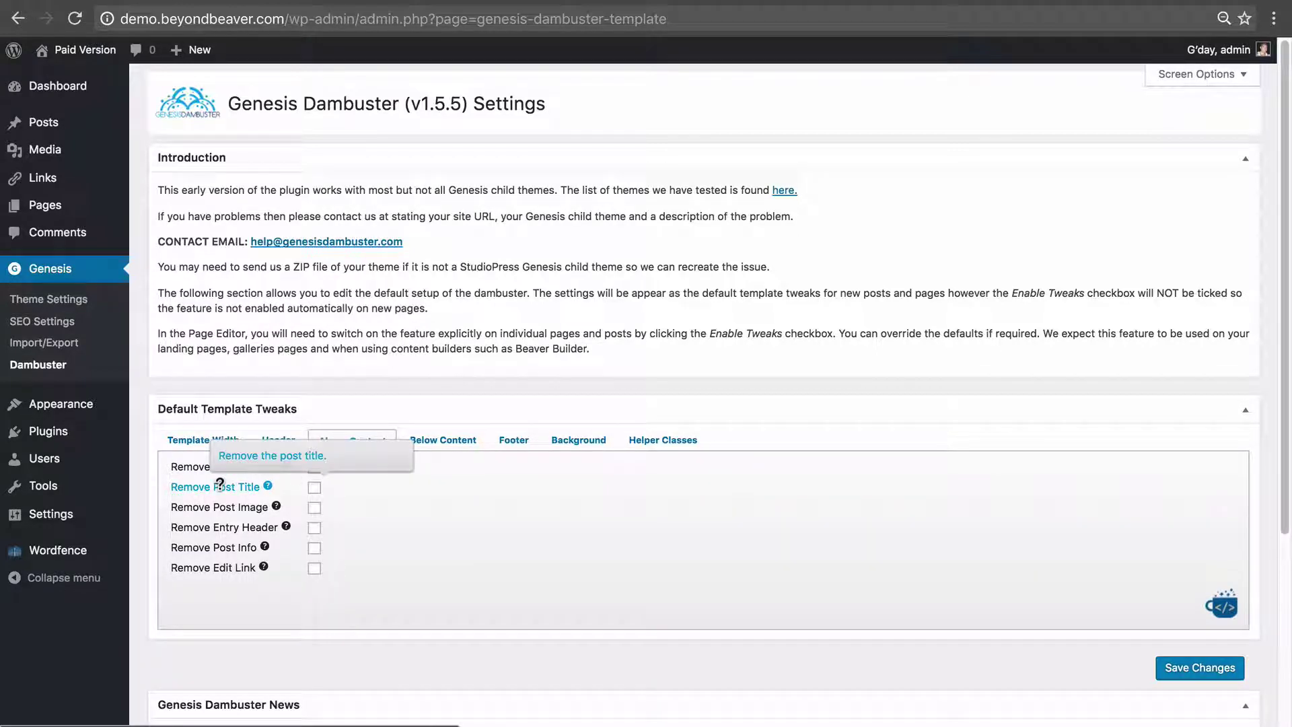
click(315, 490)
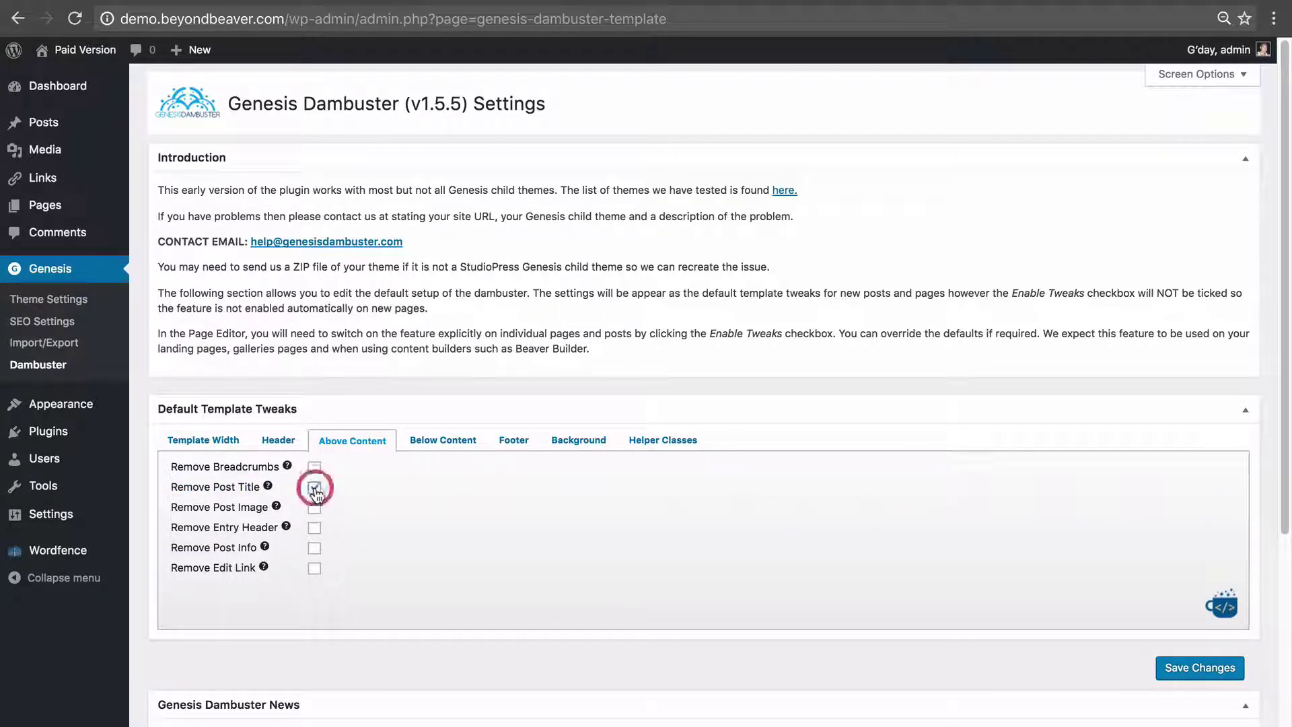
click(1196, 670)
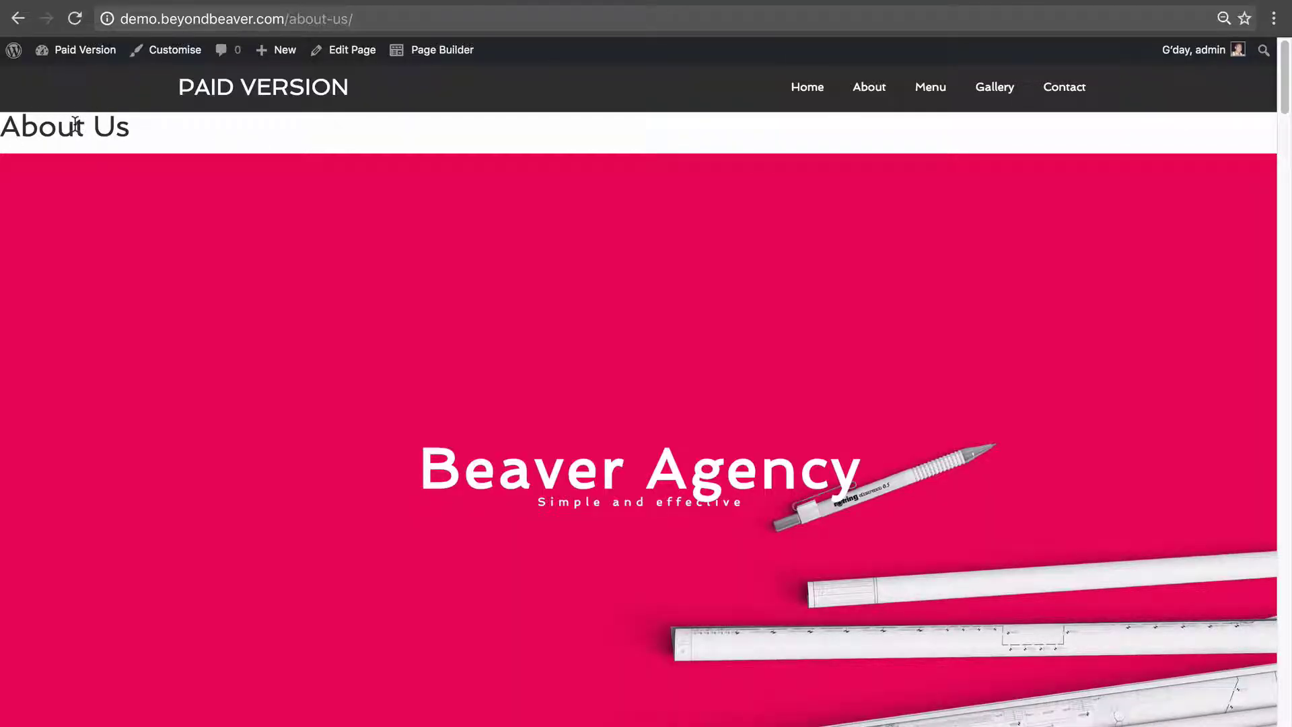
Inspect the title element on the live About Us page and launch Page Builder for the page
right_click(53, 129)
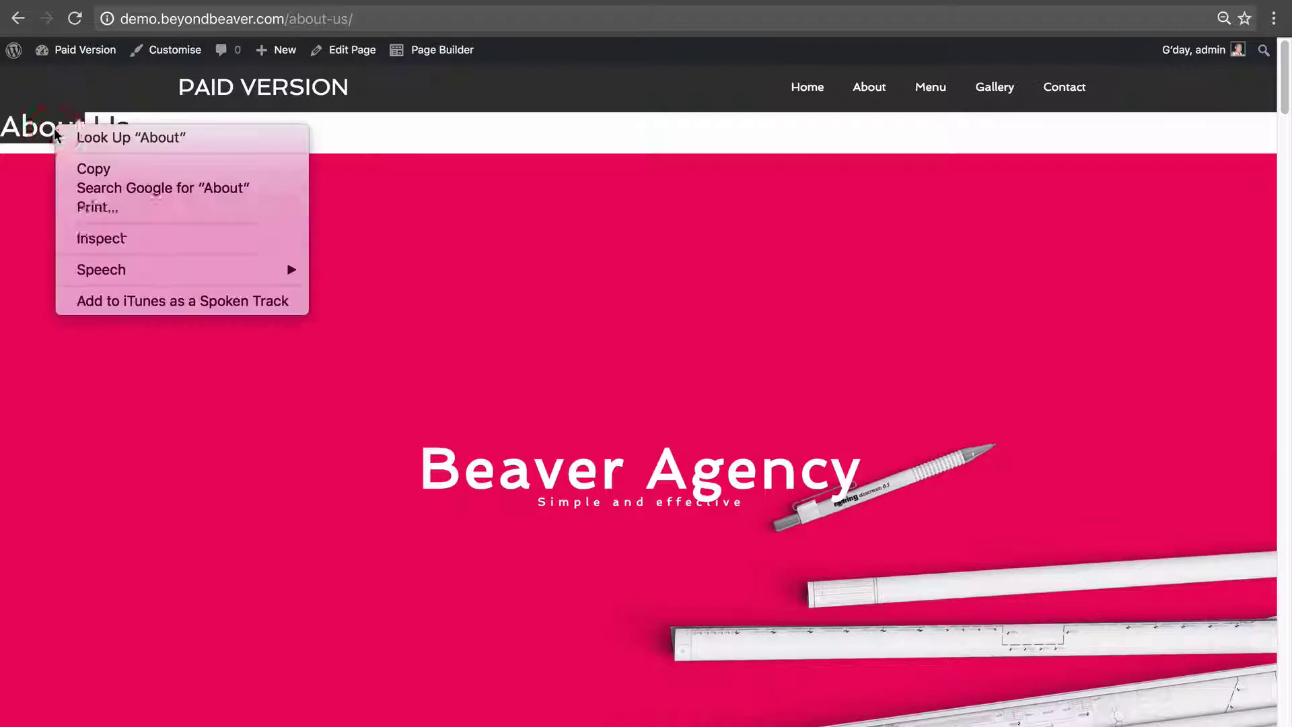
click(82, 240)
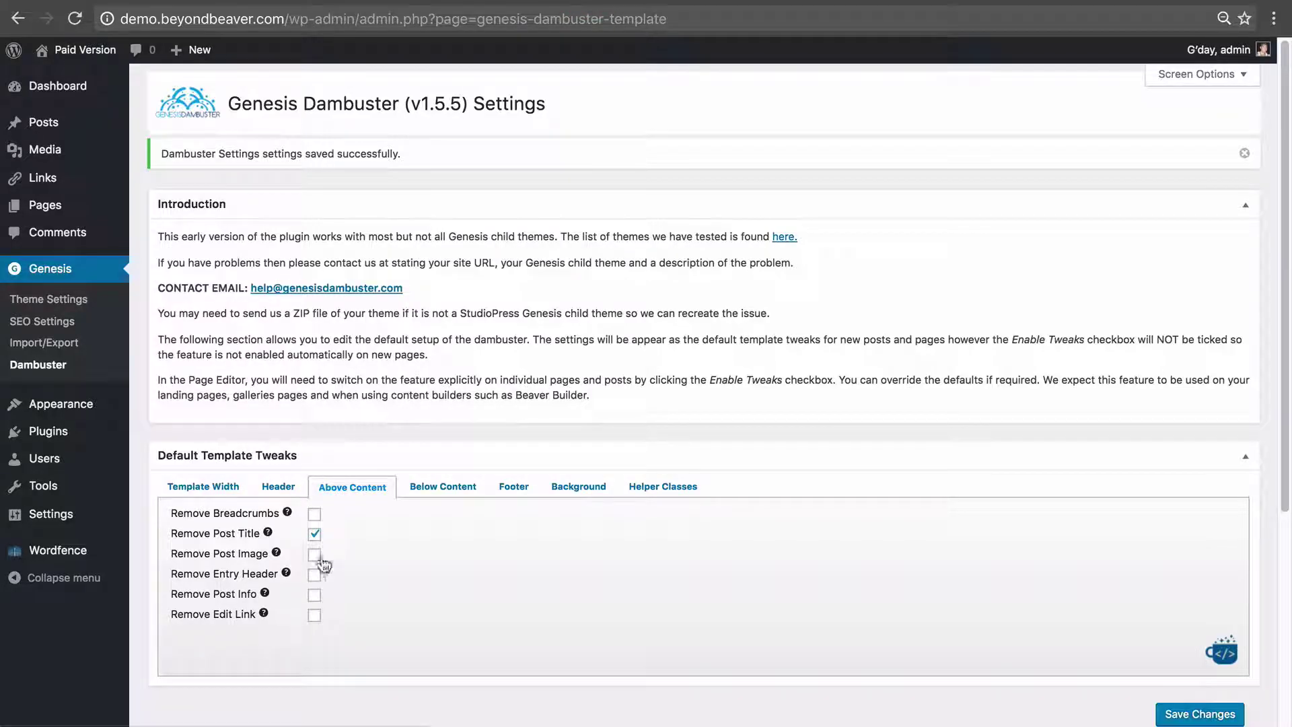
click(687, 4)
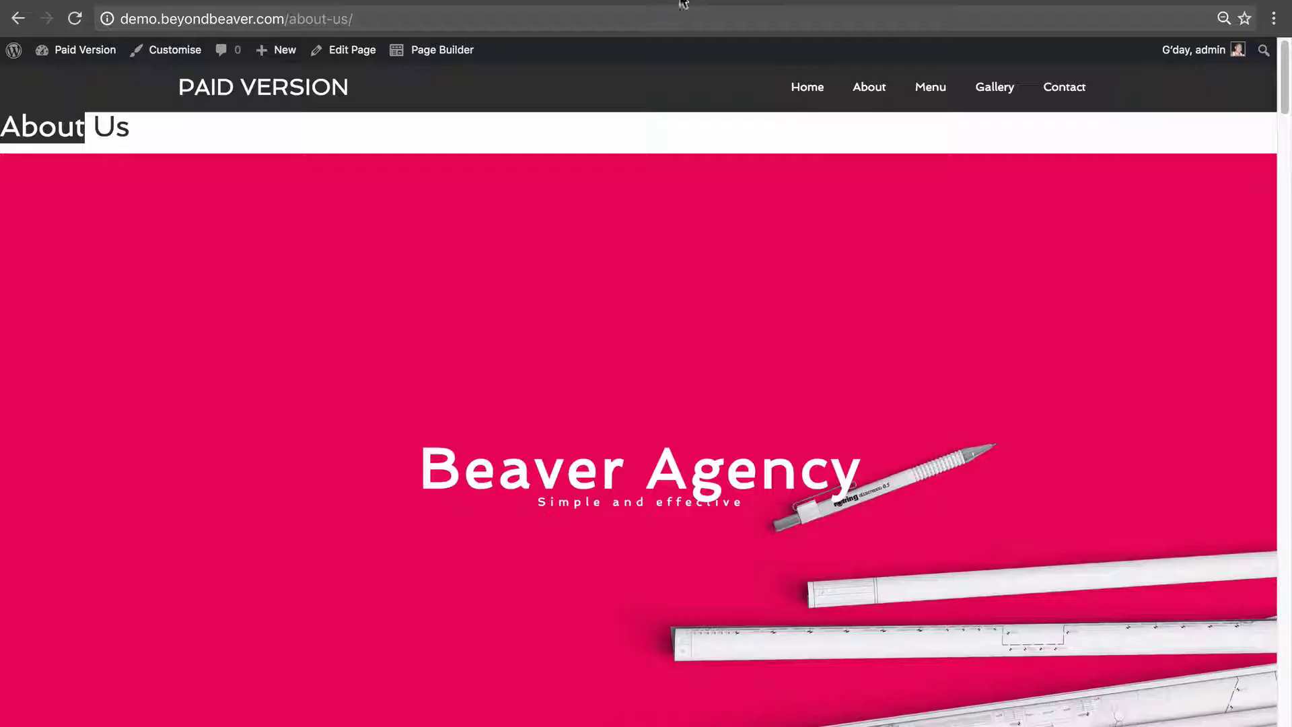
click(437, 50)
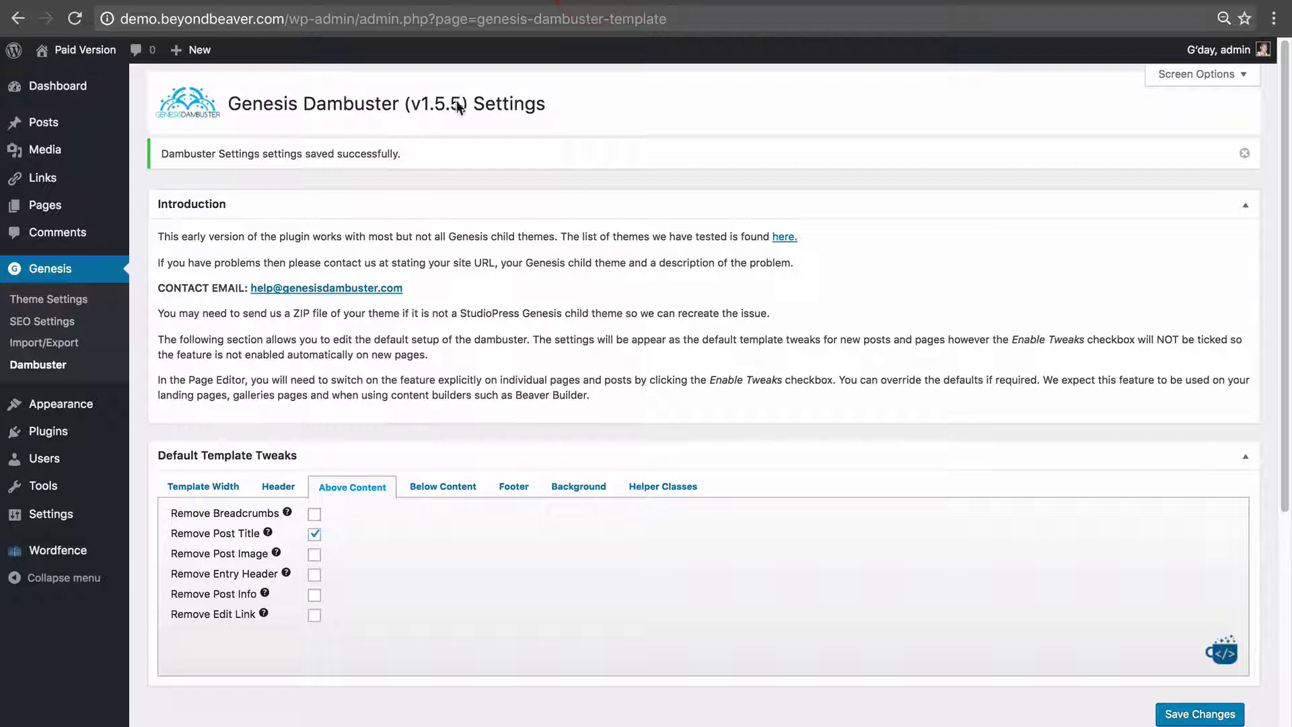
Set the default layout in the Genesis Theme Settings to full width without sidebars and save the settings
click(51, 307)
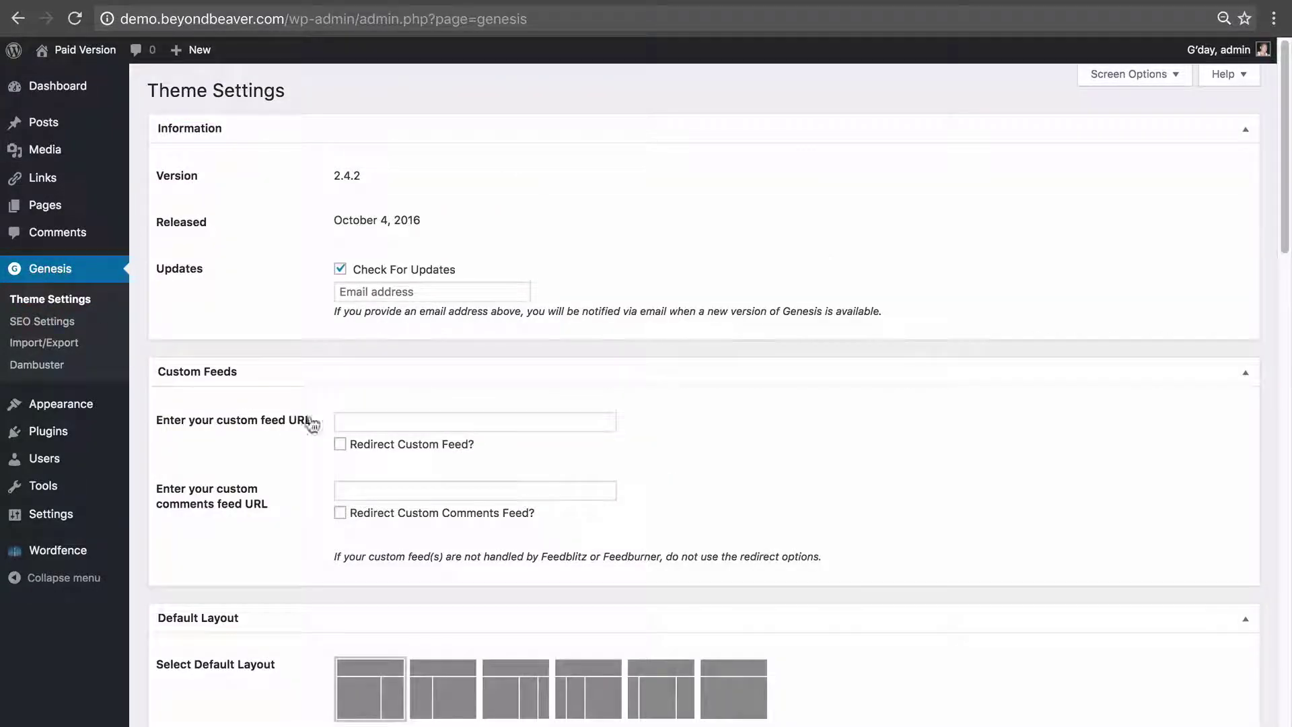
scroll(205, 333, down, 4)
scroll(206, 327, down, 2)
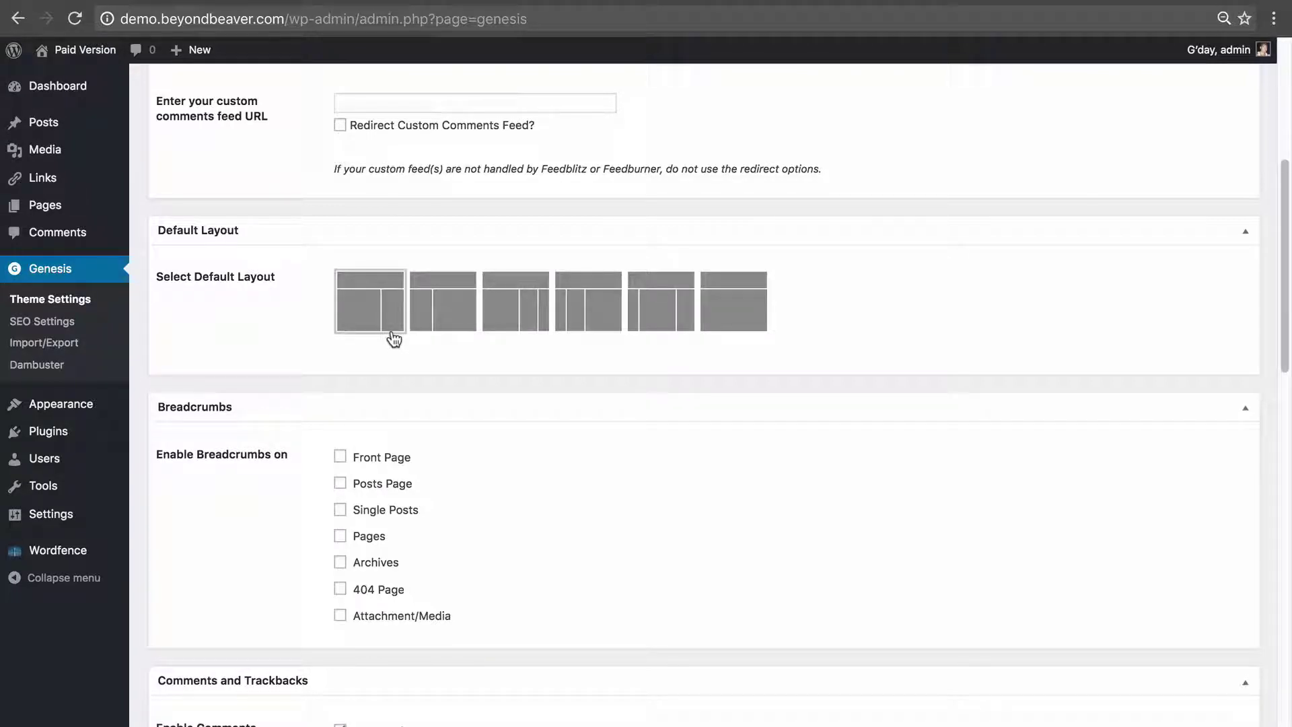
click(724, 318)
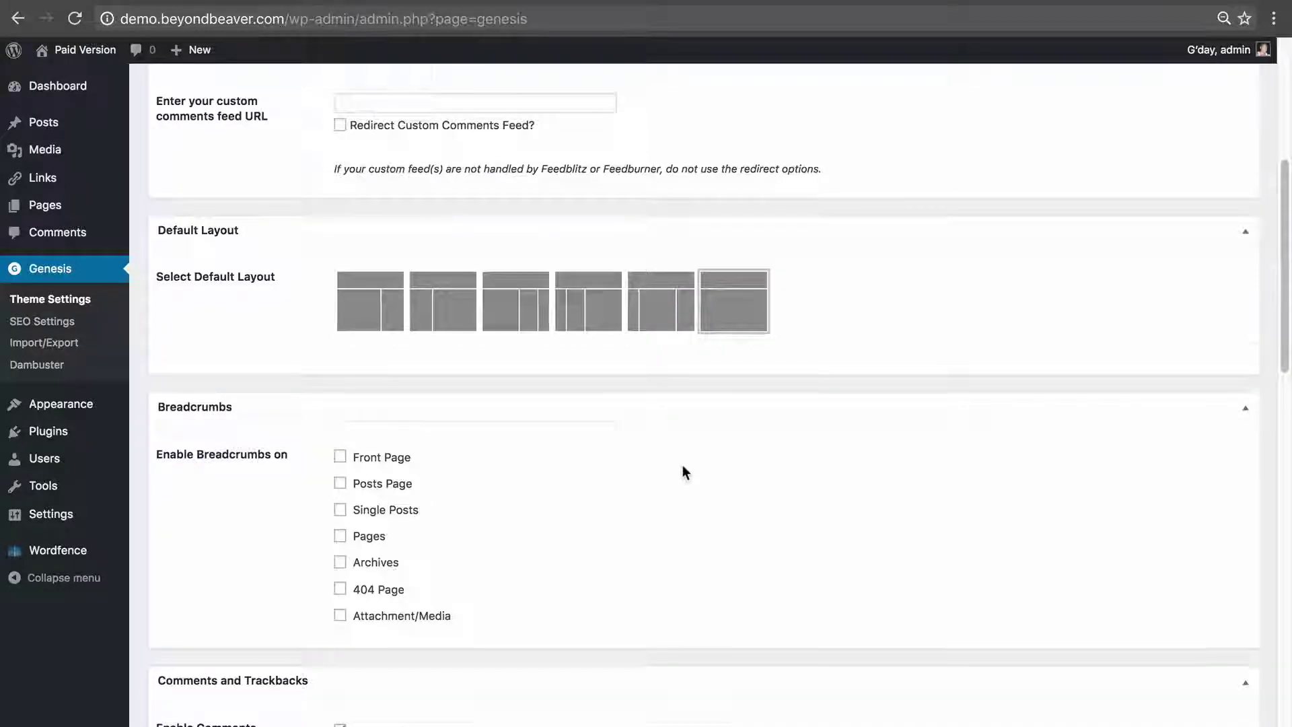
scroll(680, 465, down, 20)
click(205, 663)
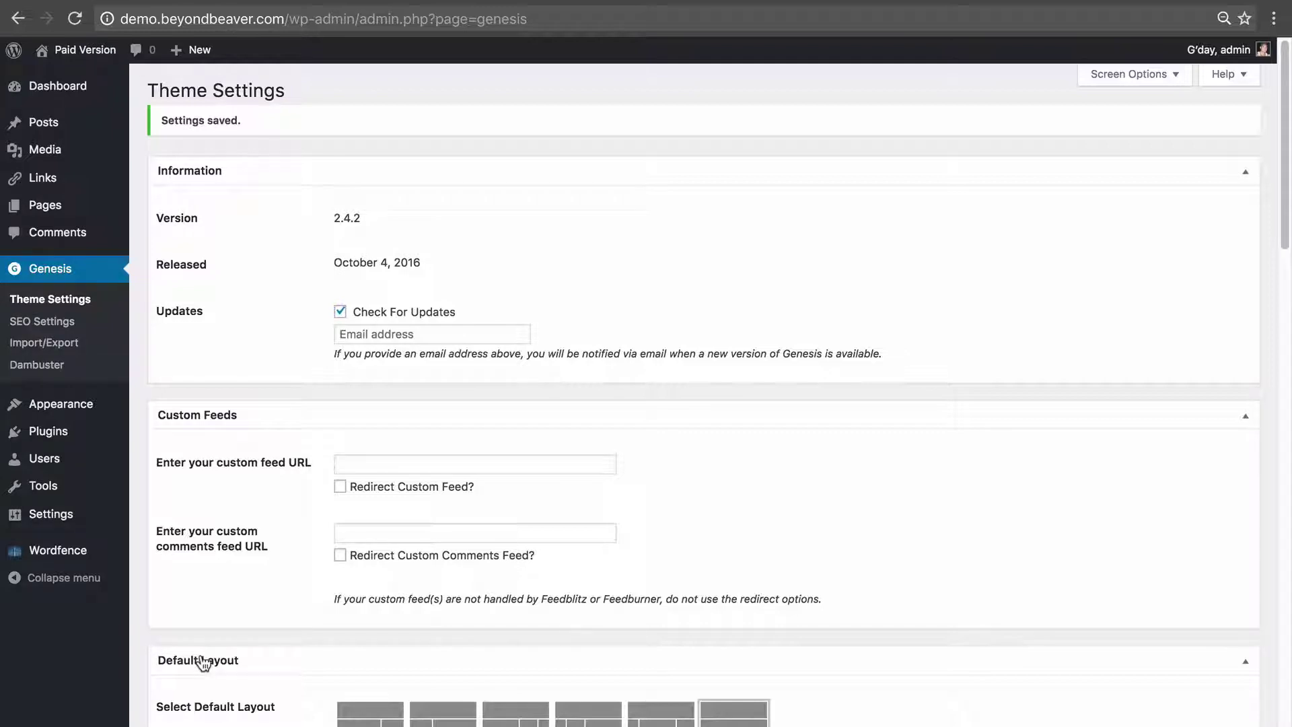
Add a new page titled "Full-width Page - No Page Title"
scroll(579, 639, down, 2)
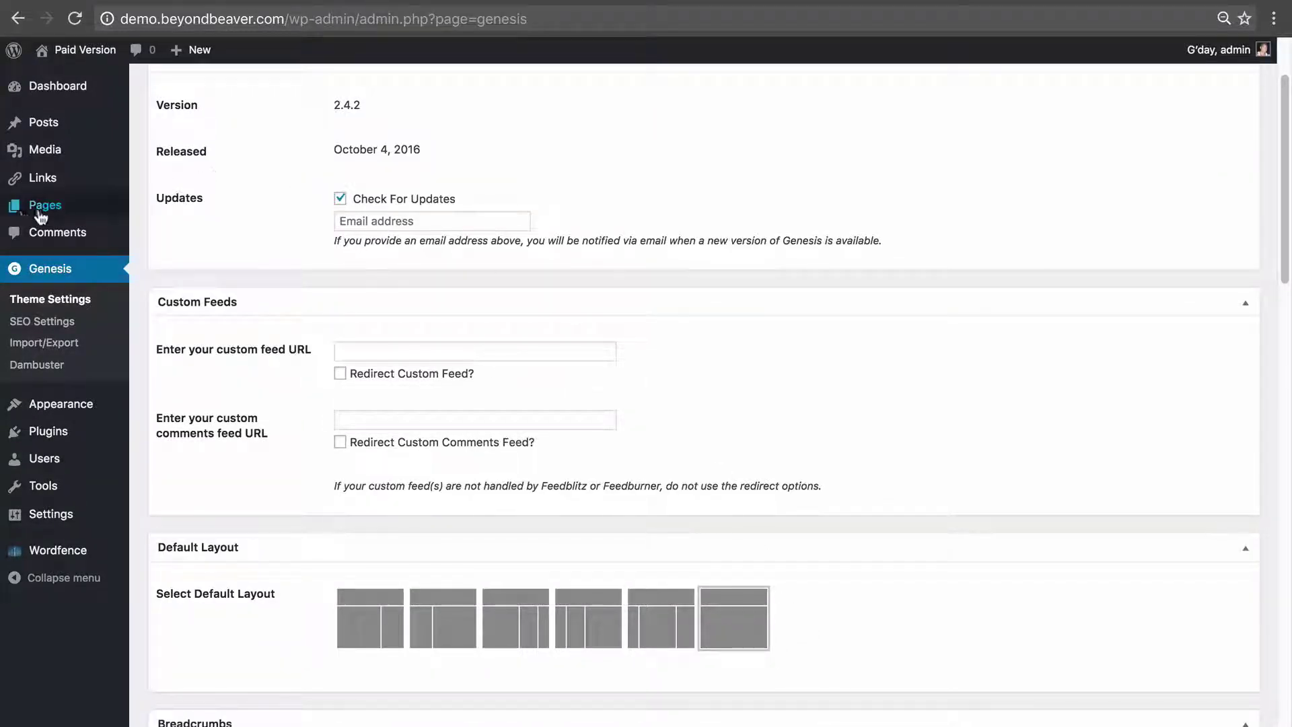
mouse_move(72, 213)
click(172, 230)
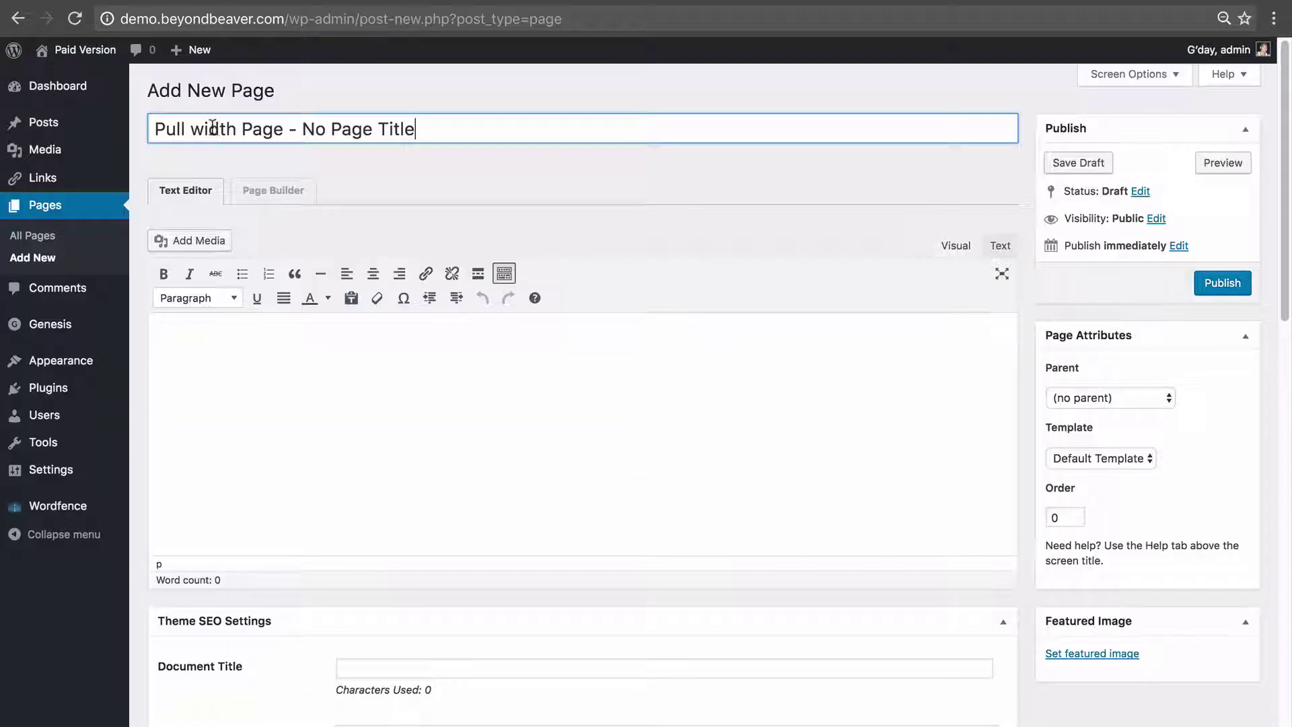
triple_click(212, 128)
text(Fu)
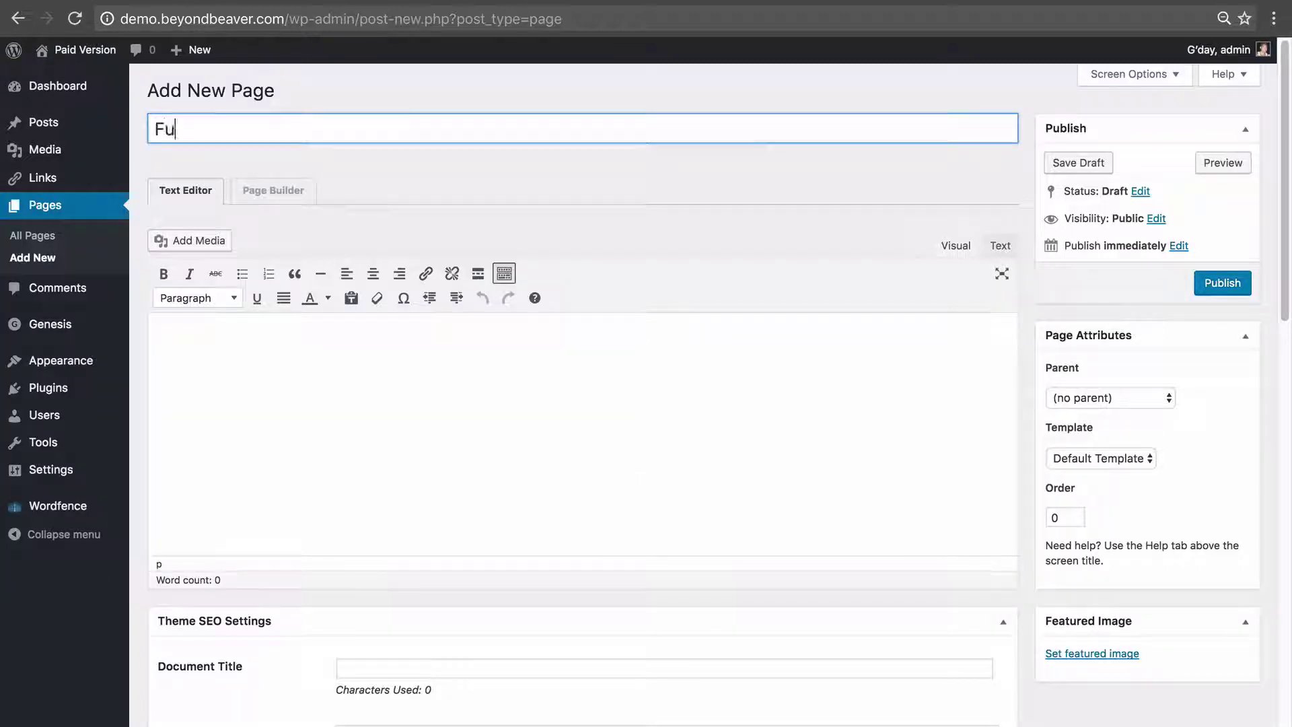
text(ll-width Page)
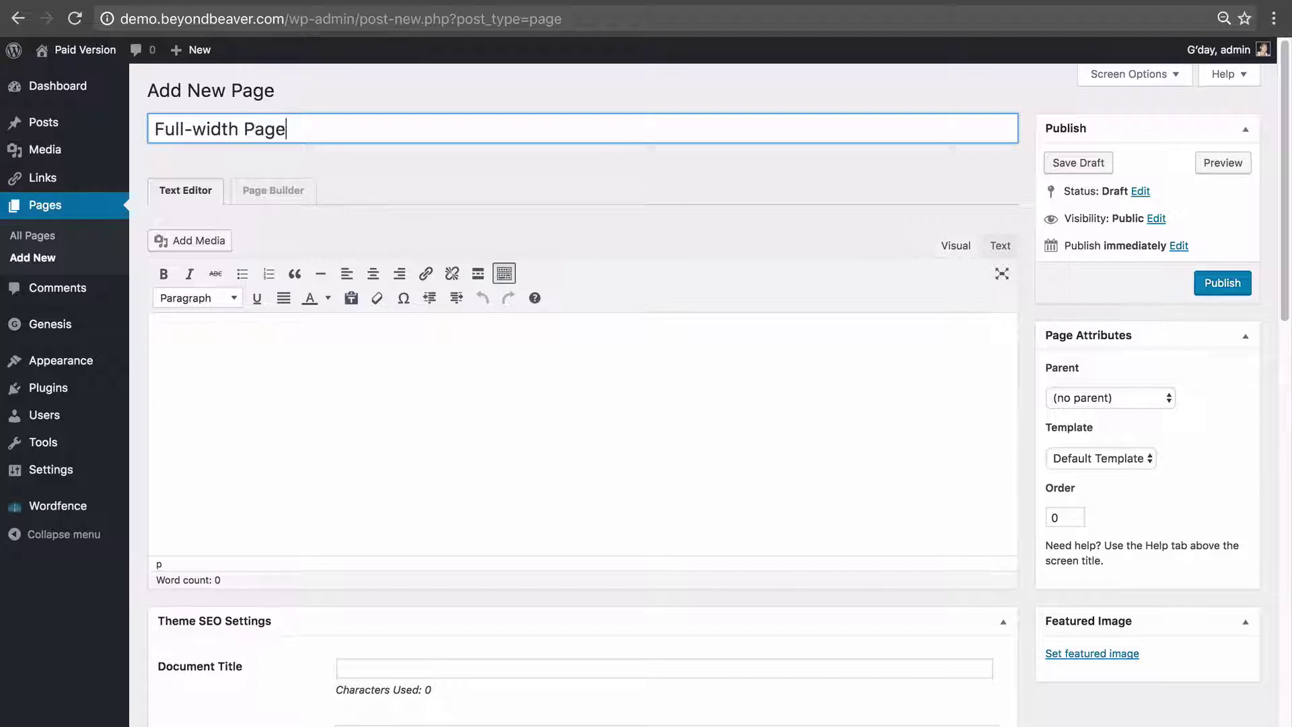
text( - No Page Title)
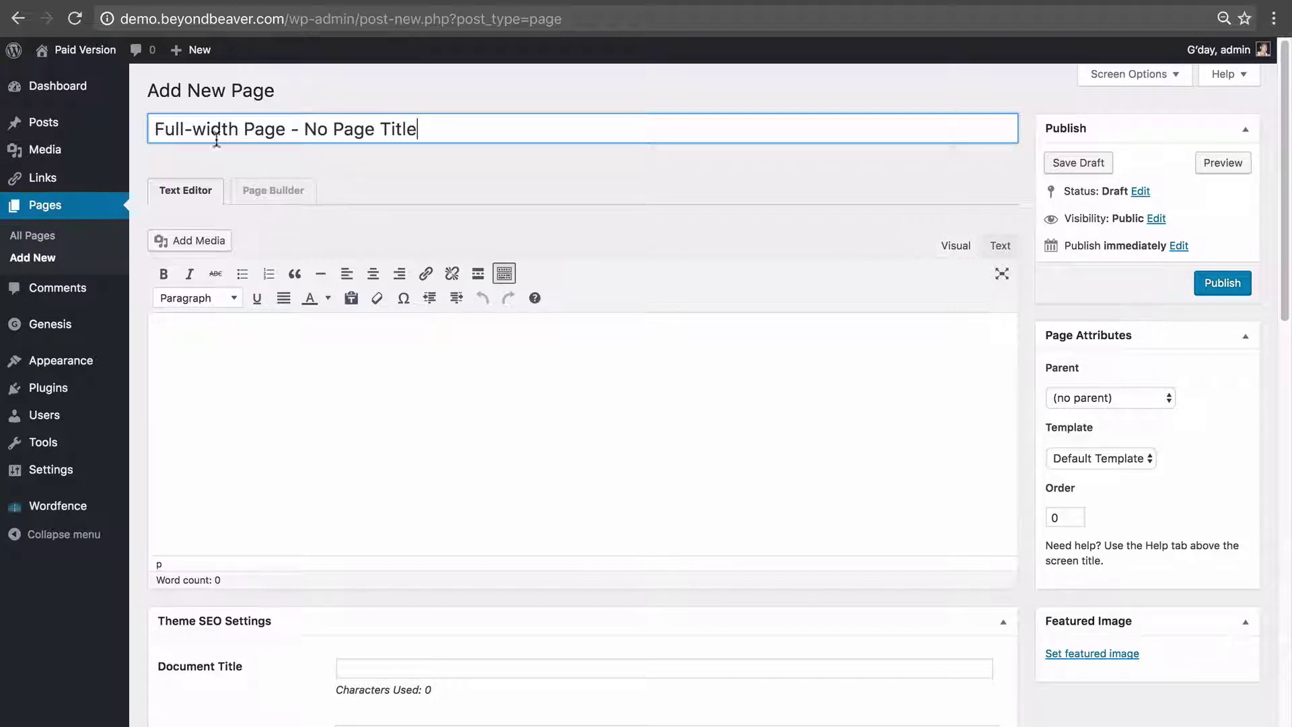
Enable the Genesis Dambuster tweaks for the new page and check its template width and above-content options
scroll(294, 265, down, 12)
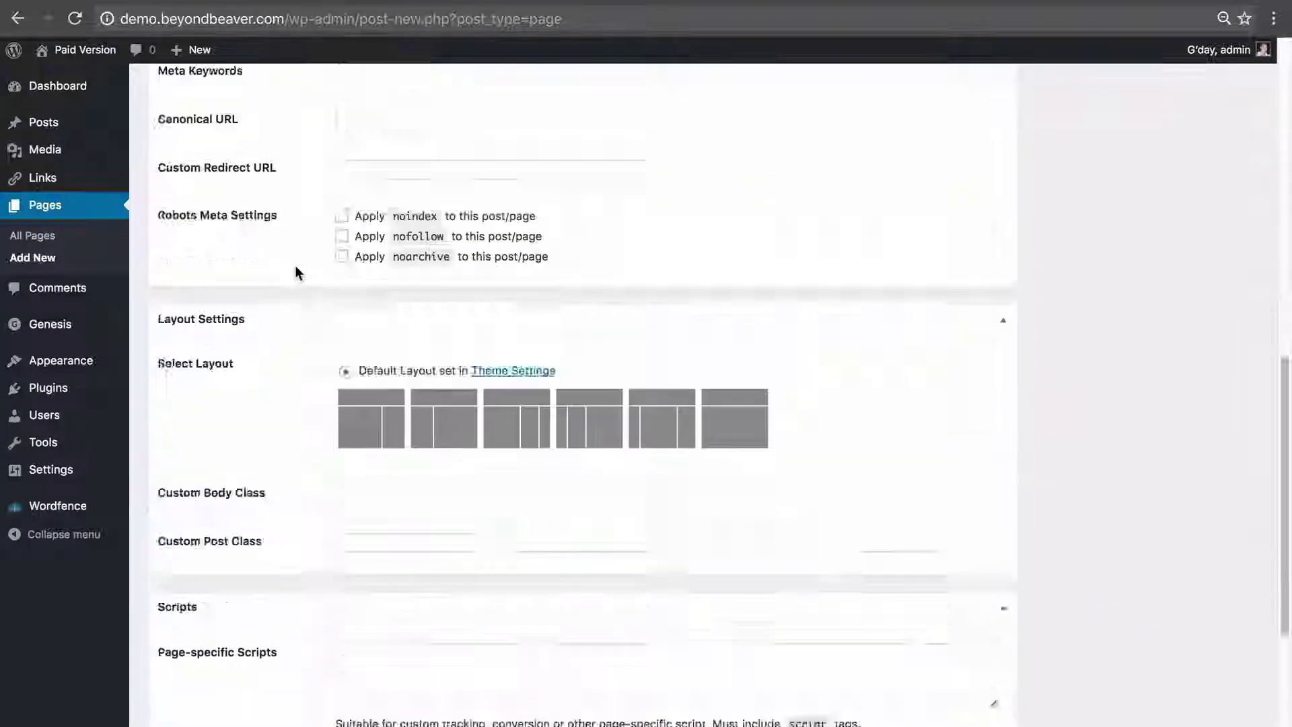
scroll(295, 272, down, 4)
click(314, 593)
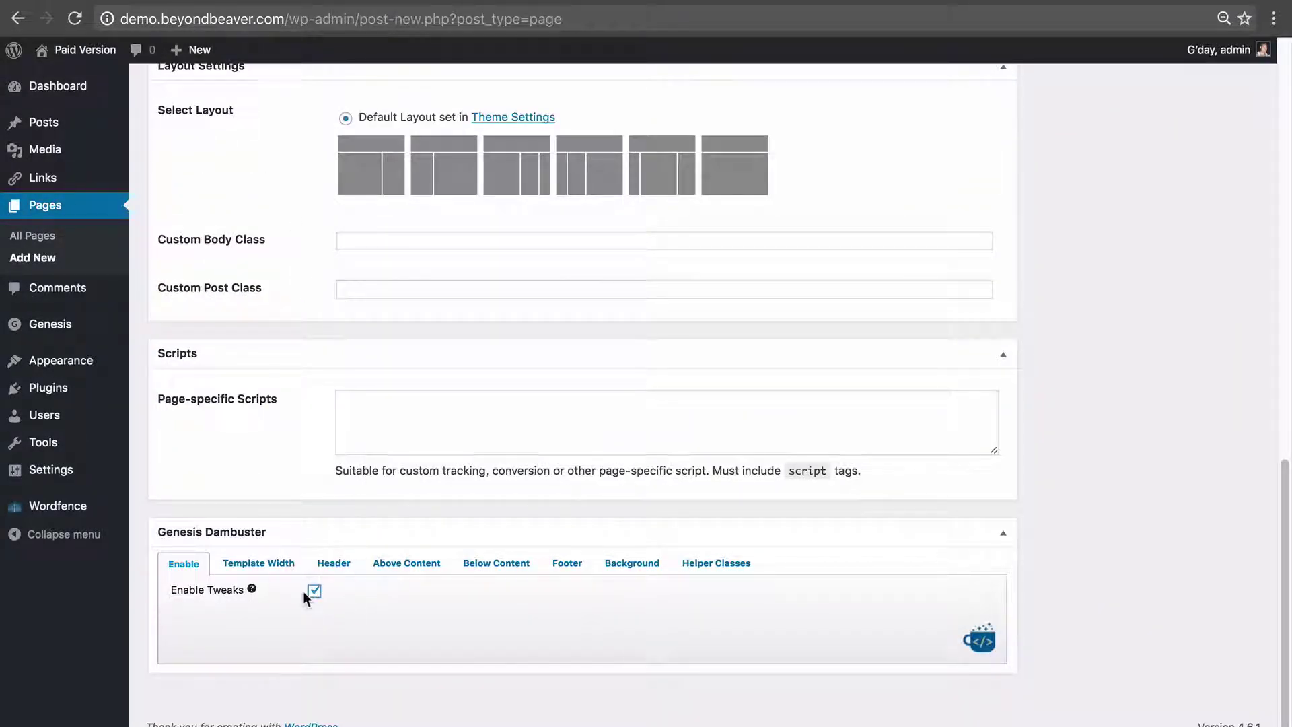
mouse_move(89, 335)
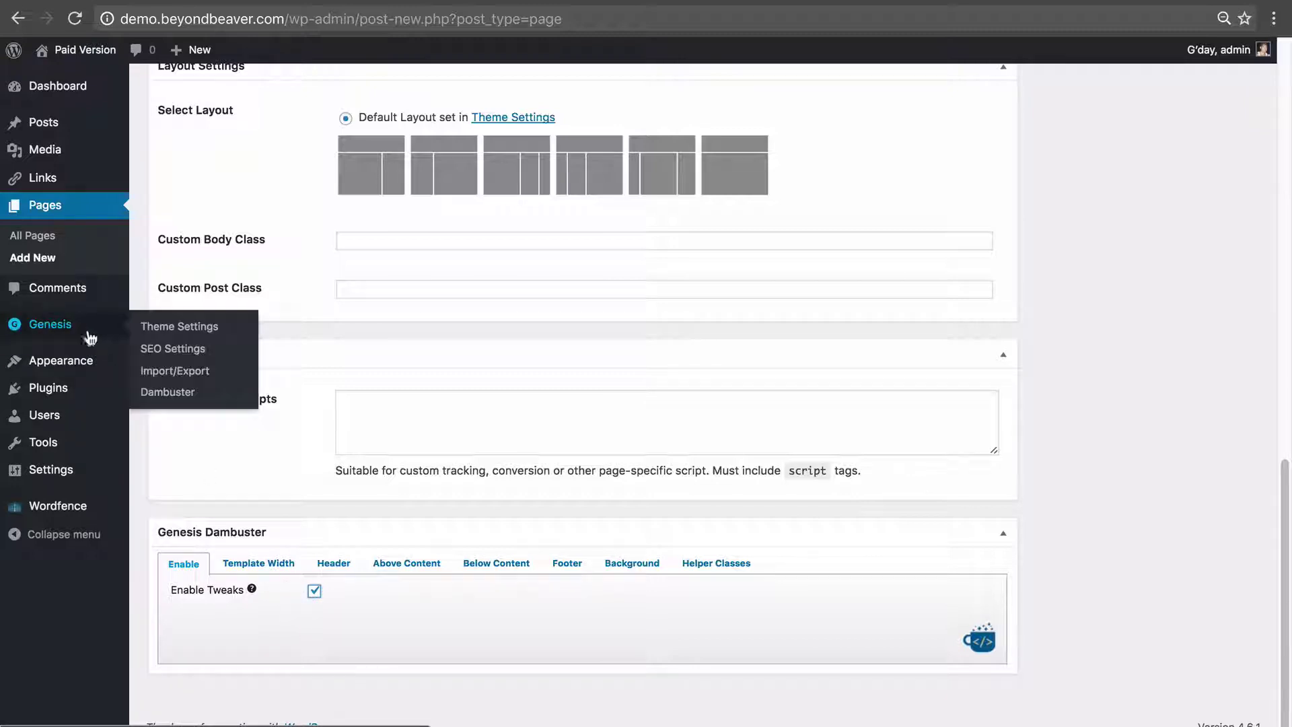
click(258, 563)
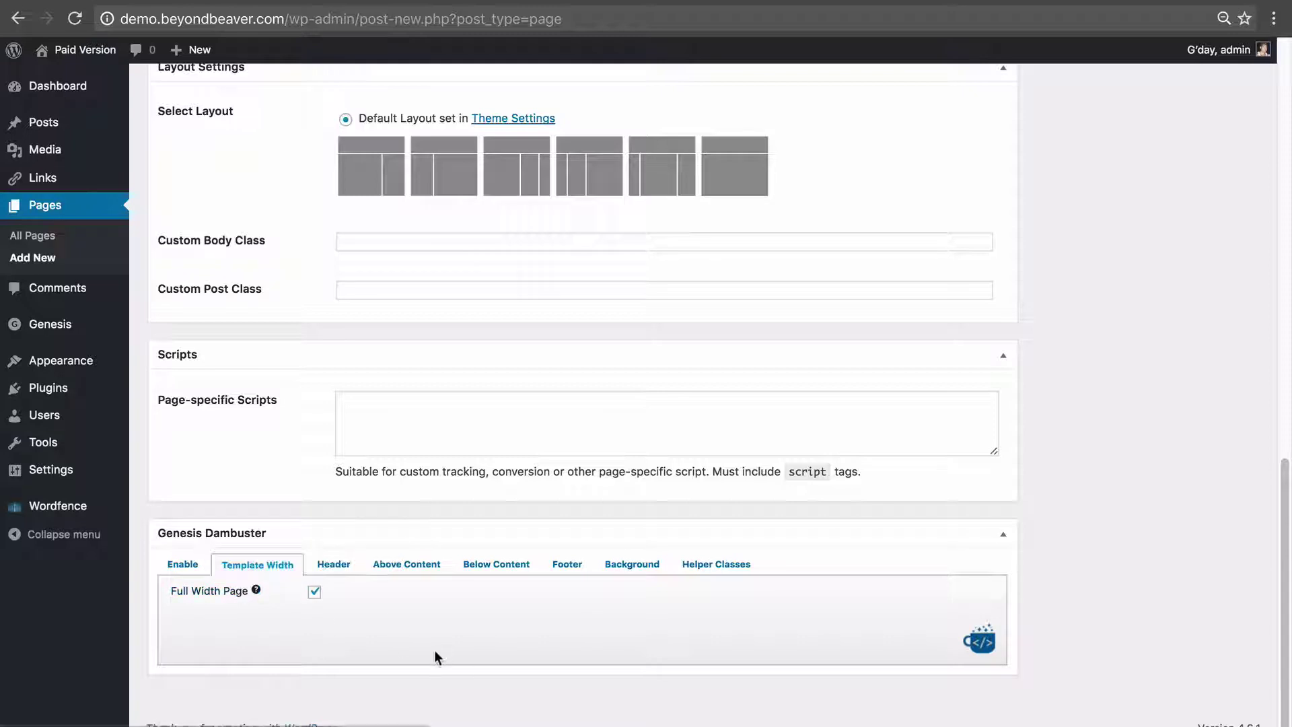
click(386, 570)
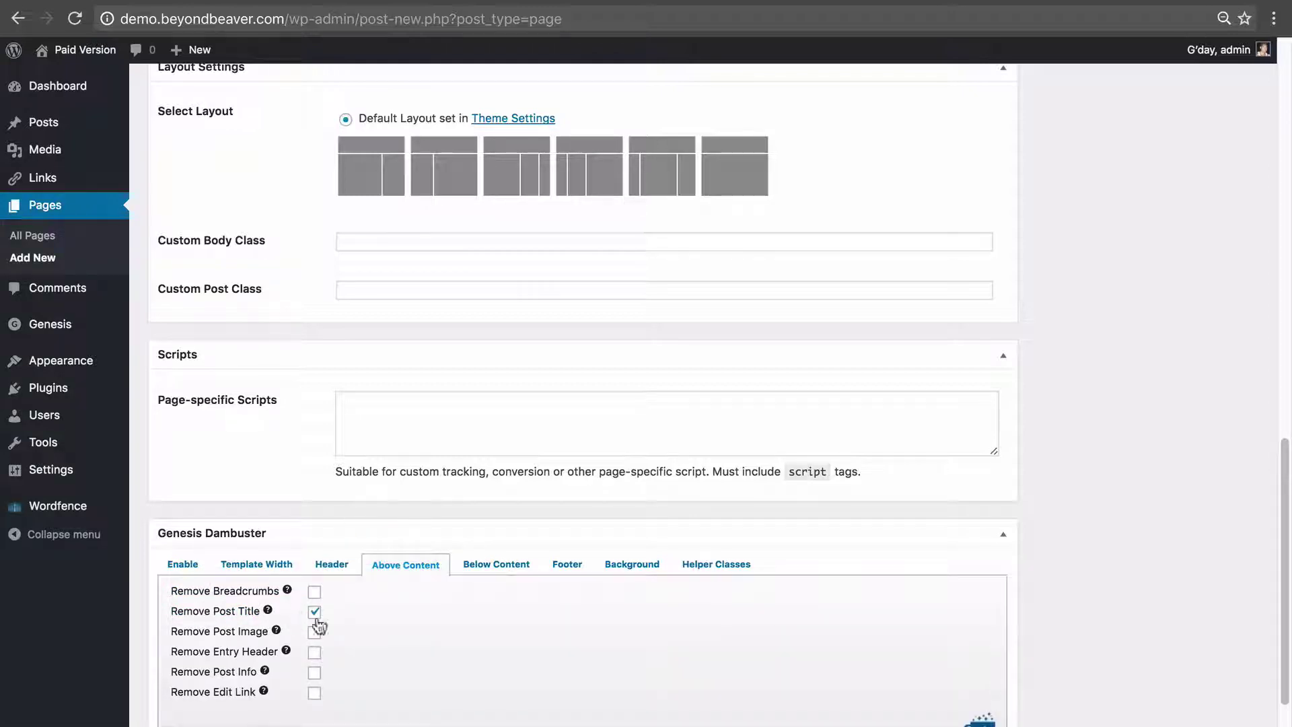
mouse_move(266, 612)
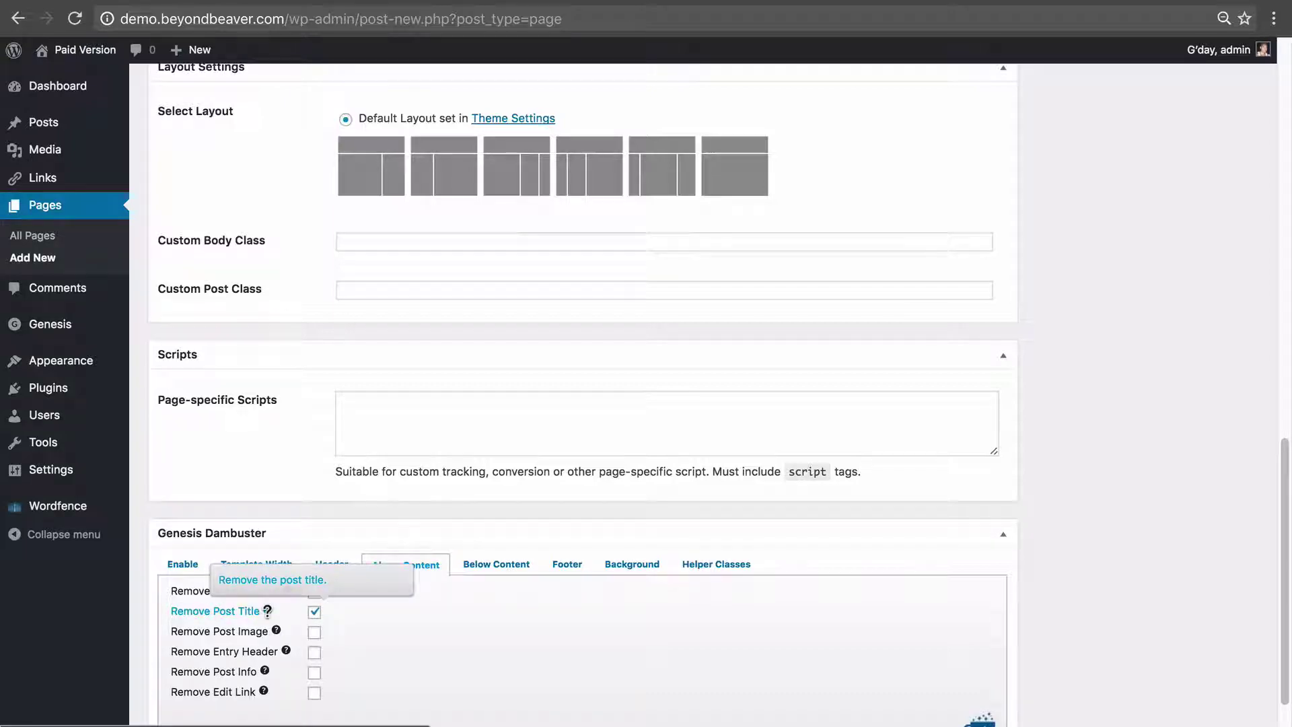
Build the page in Page Builder from the Agency landing page template and publish it
scroll(911, 594, up, 15)
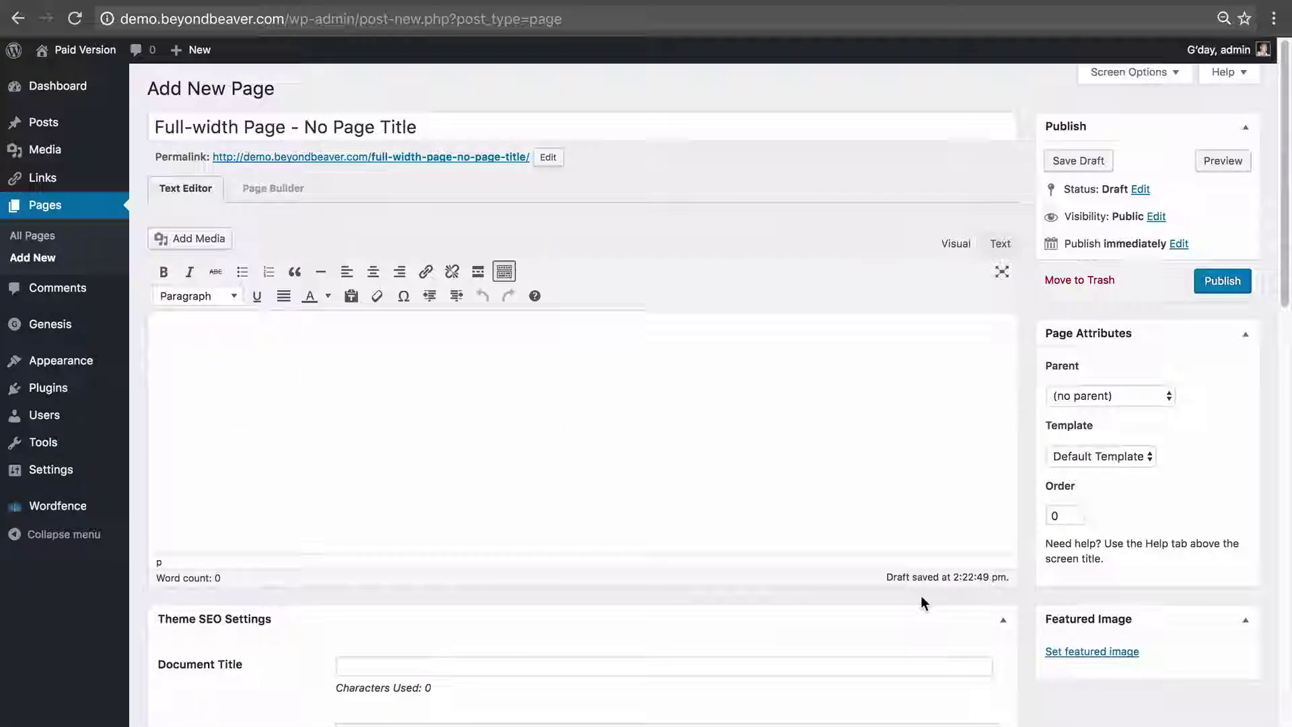
click(282, 191)
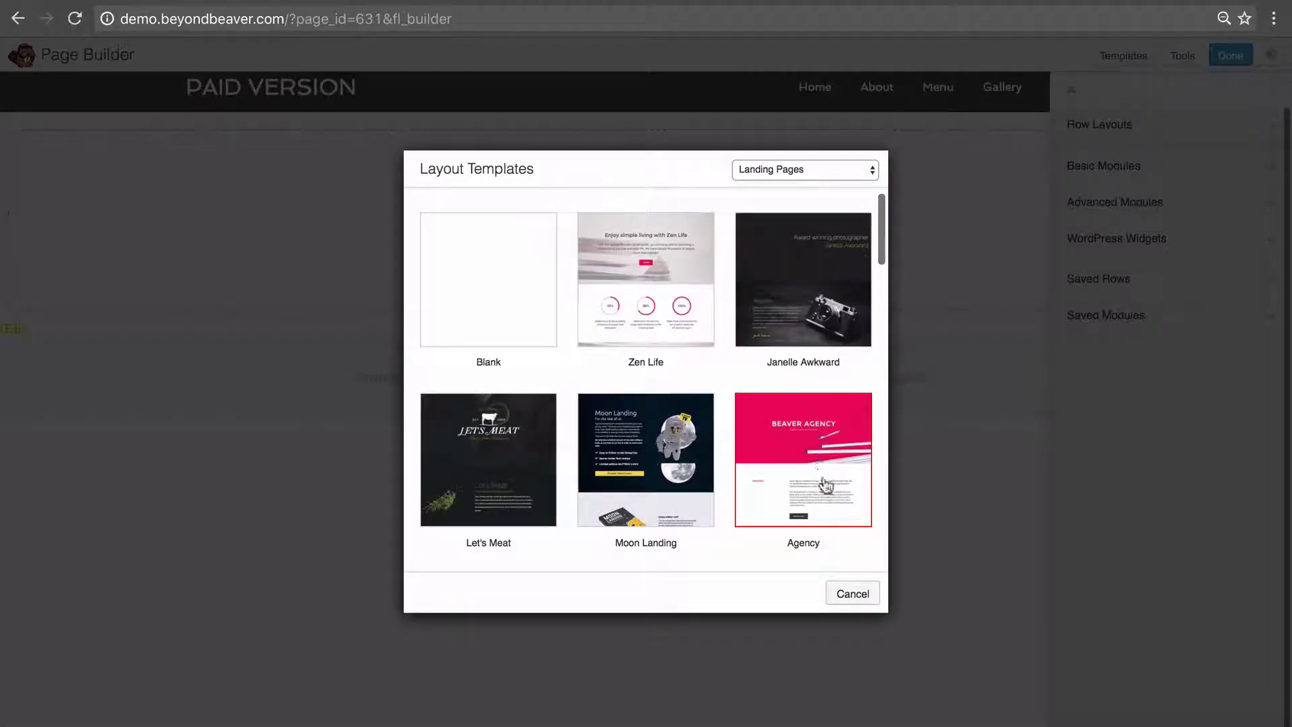
click(814, 442)
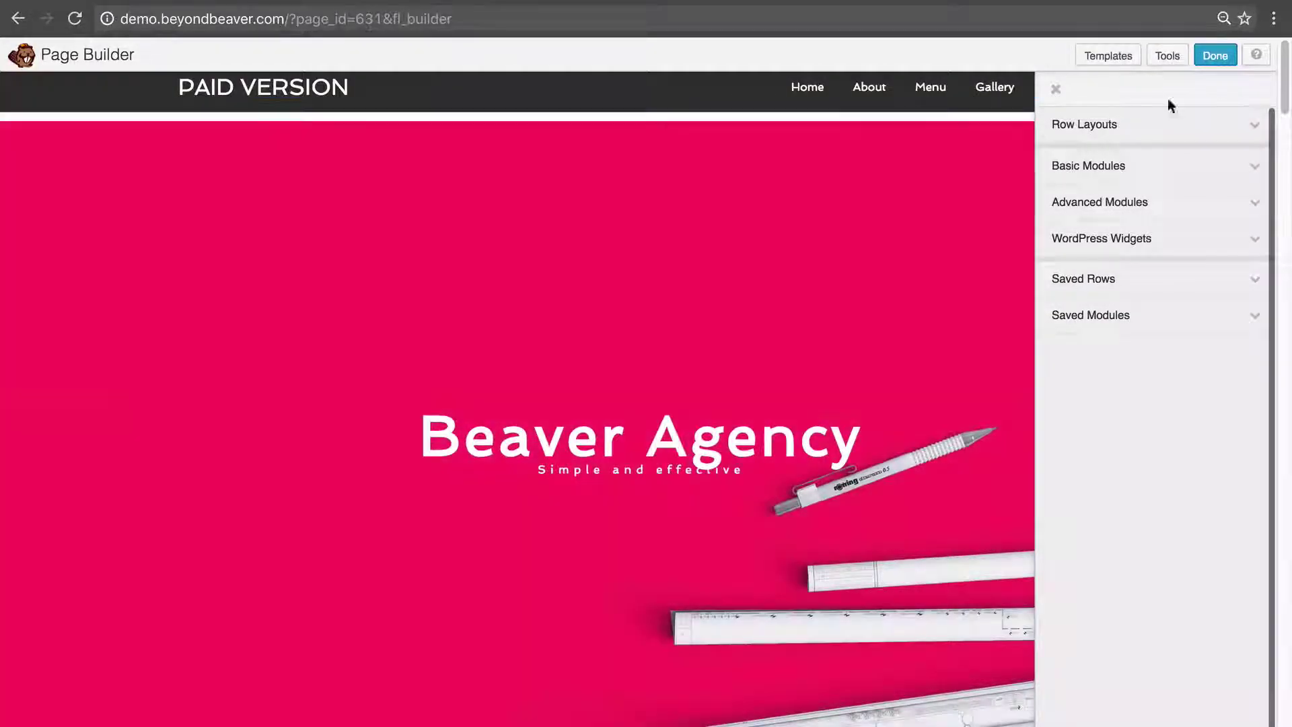
click(1216, 55)
click(650, 346)
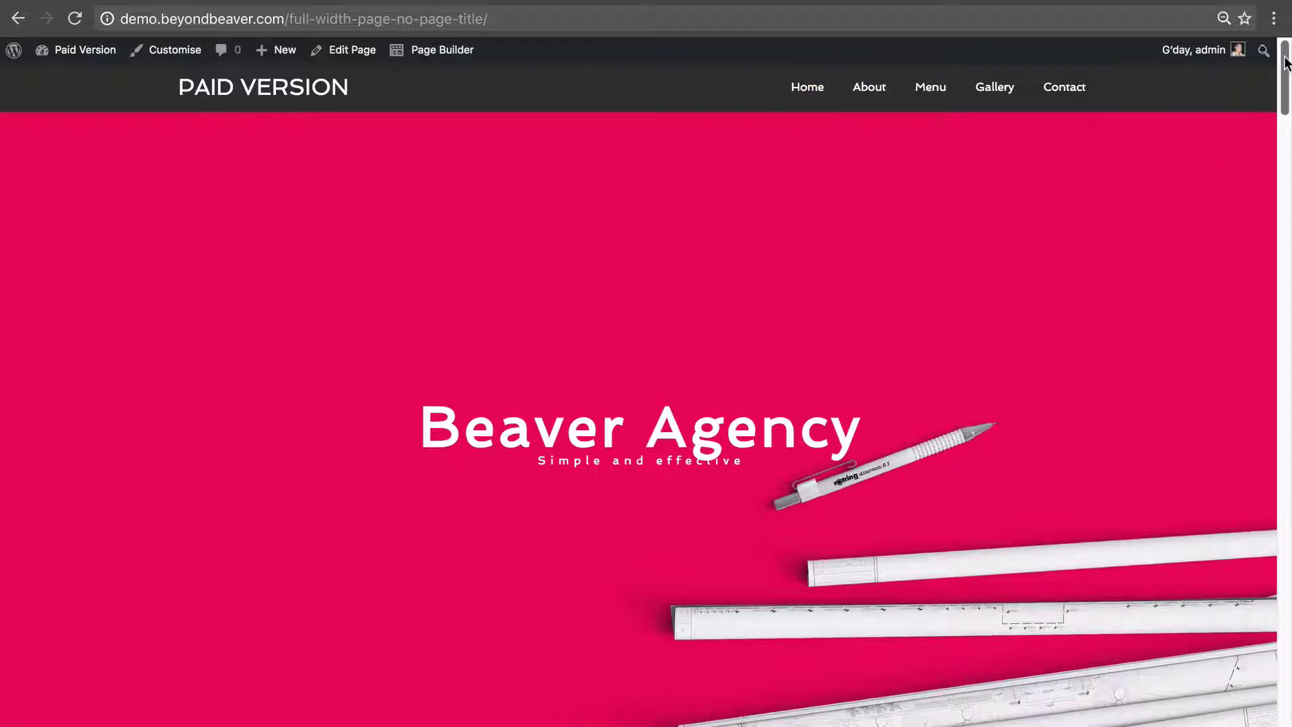
mouse_move(1285, 61)
mouse_down()
mouse_move(1276, 720)
mouse_move(1287, 40)
mouse_up()
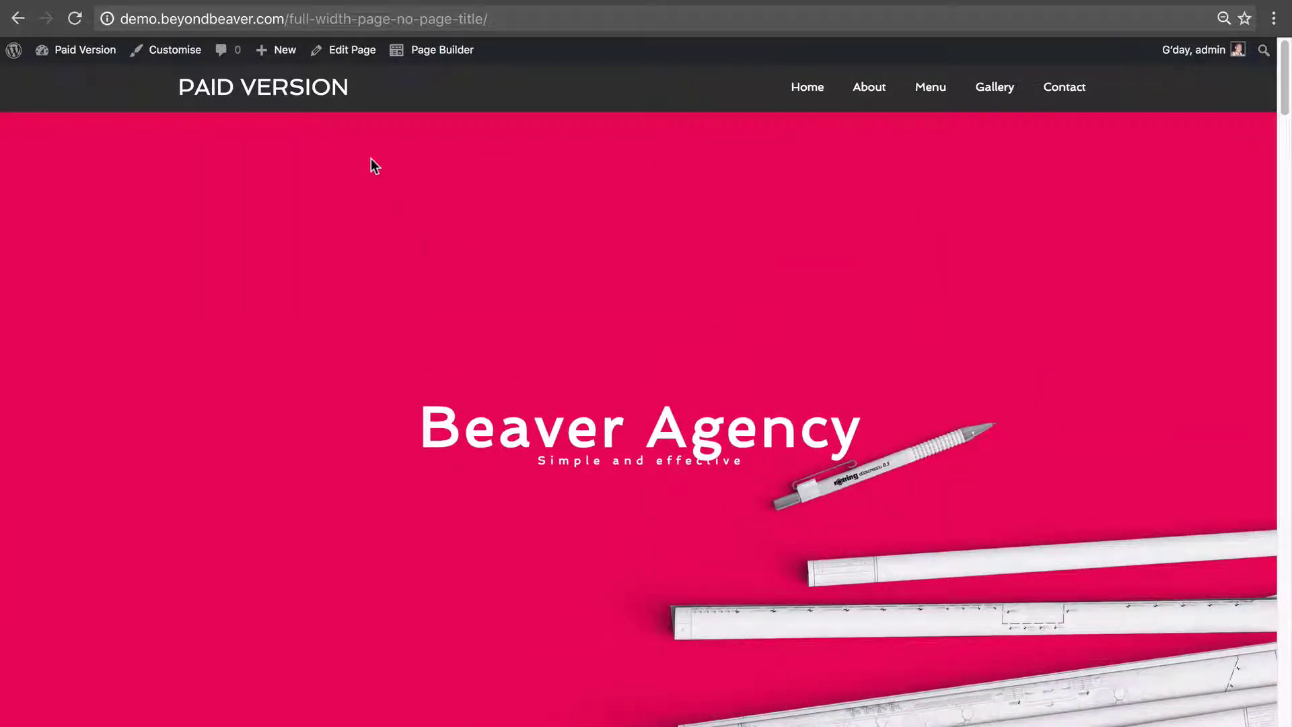
Open the published page for editing and review its layout and Genesis Dambuster settings
click(346, 49)
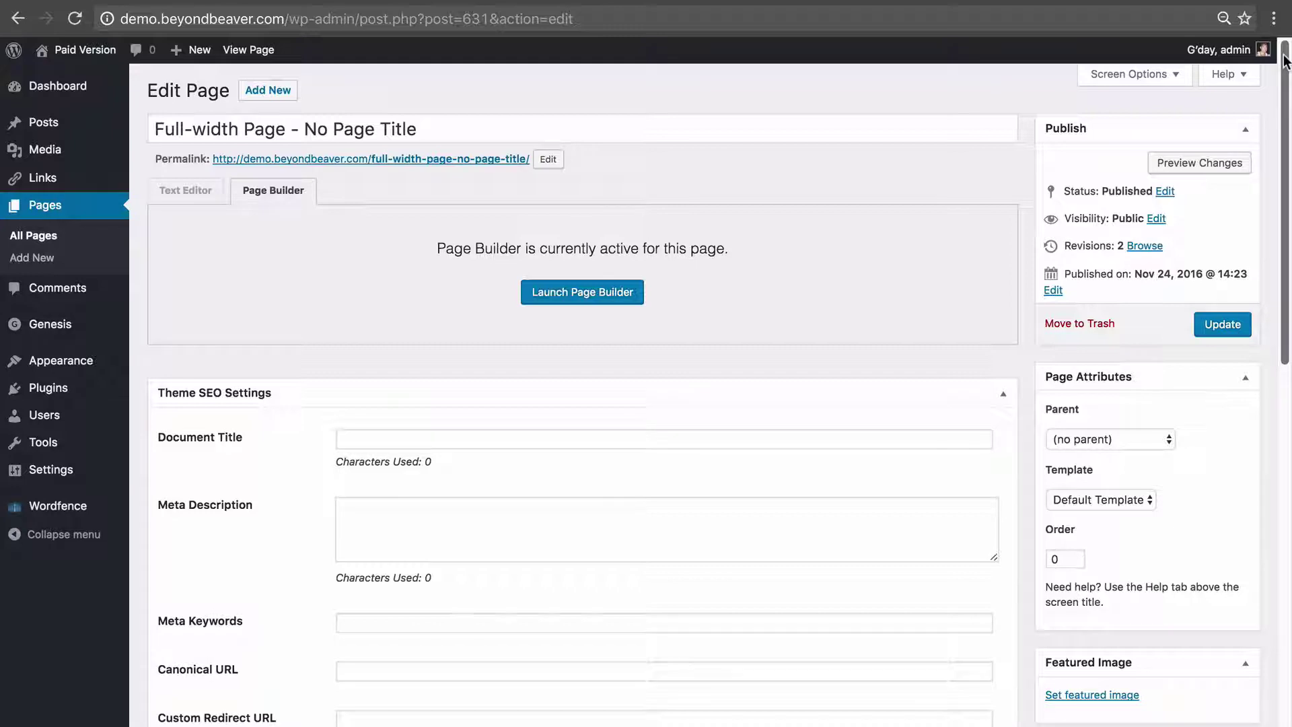
drag(1285, 59, 1240, 483)
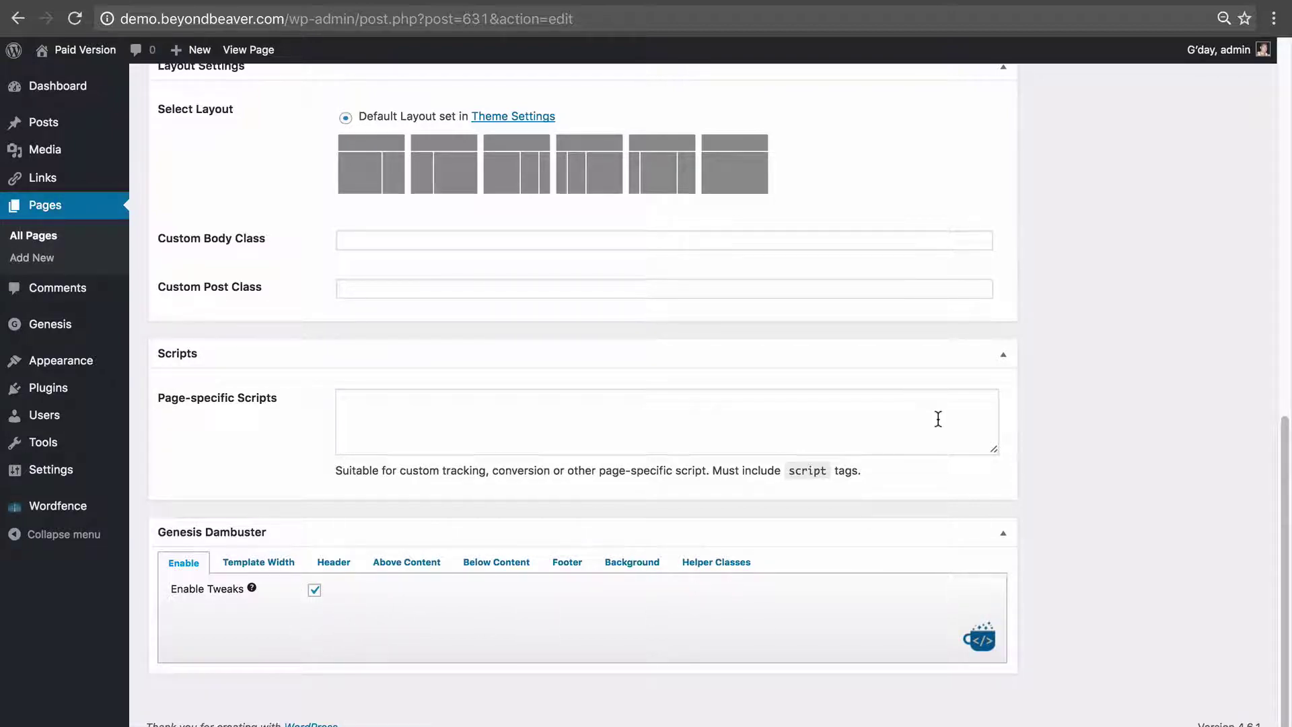
scroll(875, 384, up, 15)
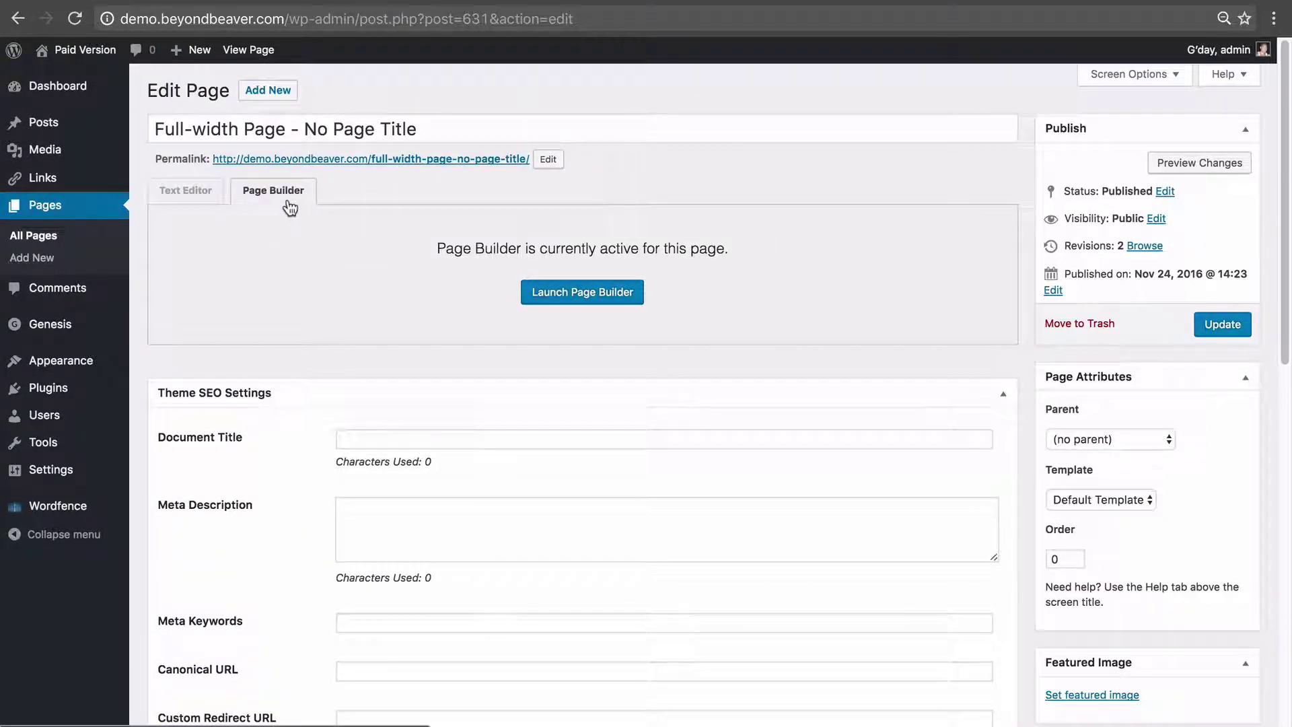